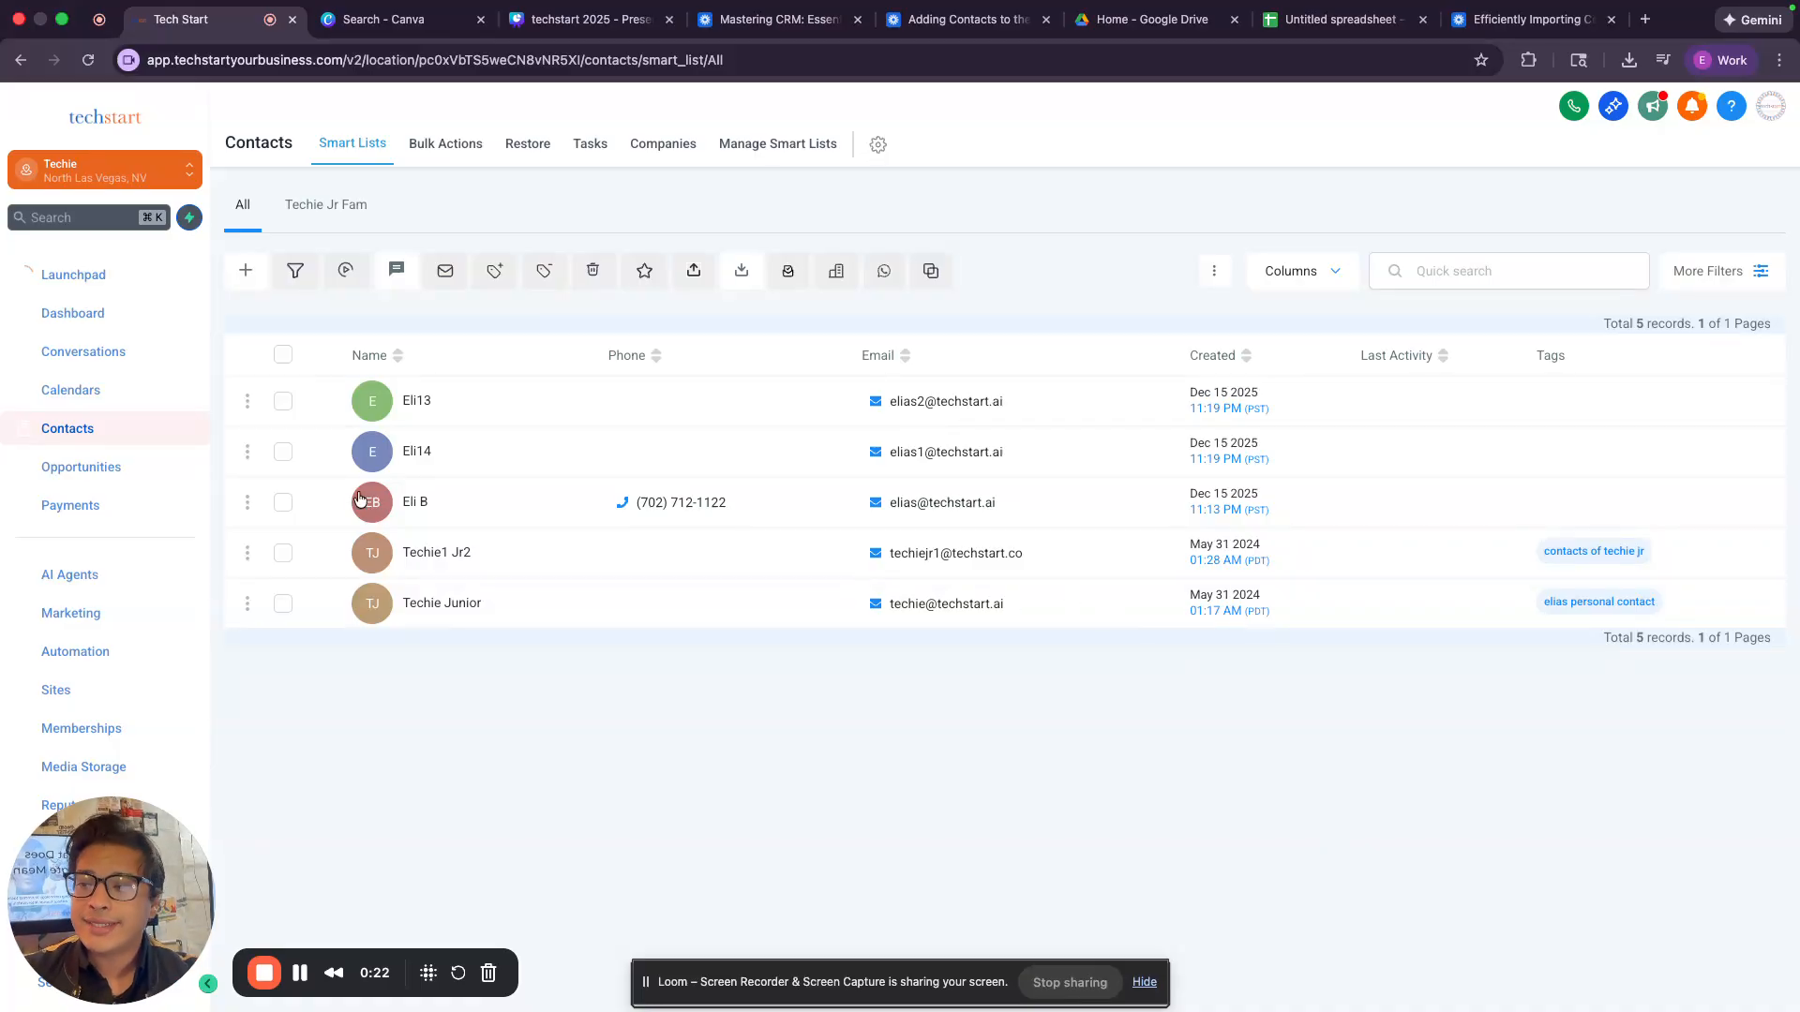
# Go to the form builder in the Sites area and create a new form.
pyautogui.click(70, 694)
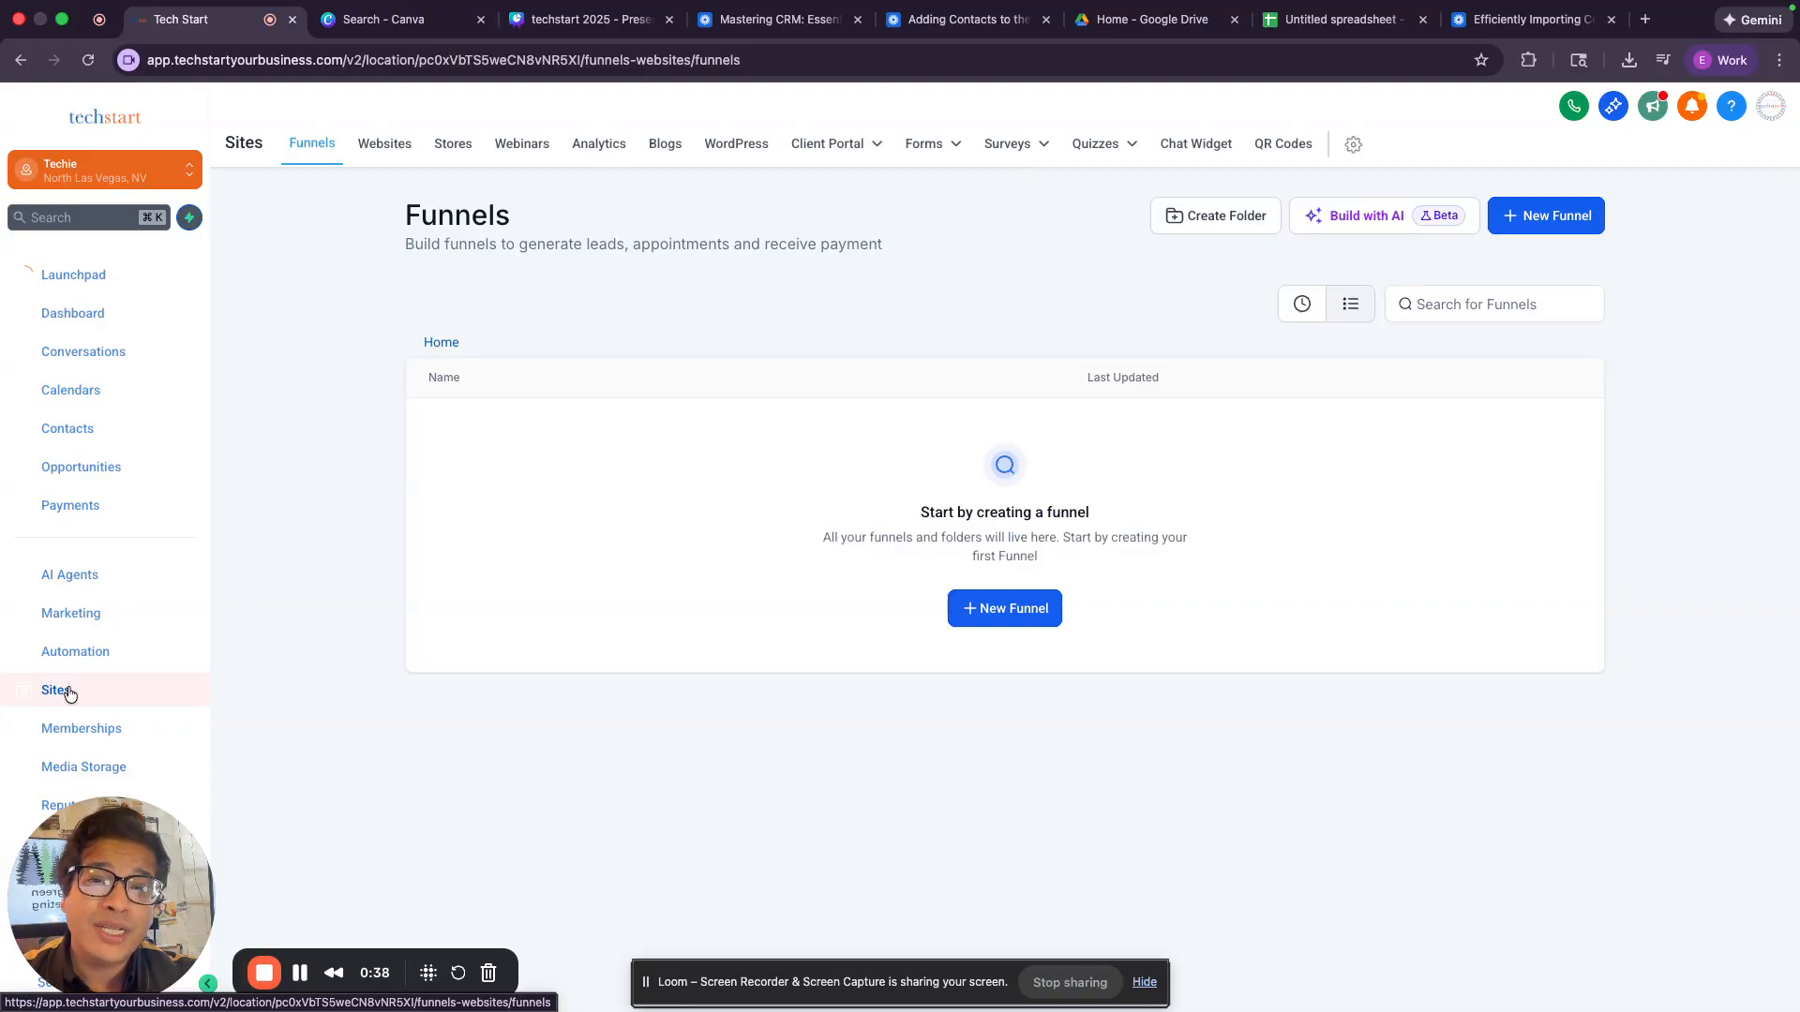
pyautogui.click(928, 148)
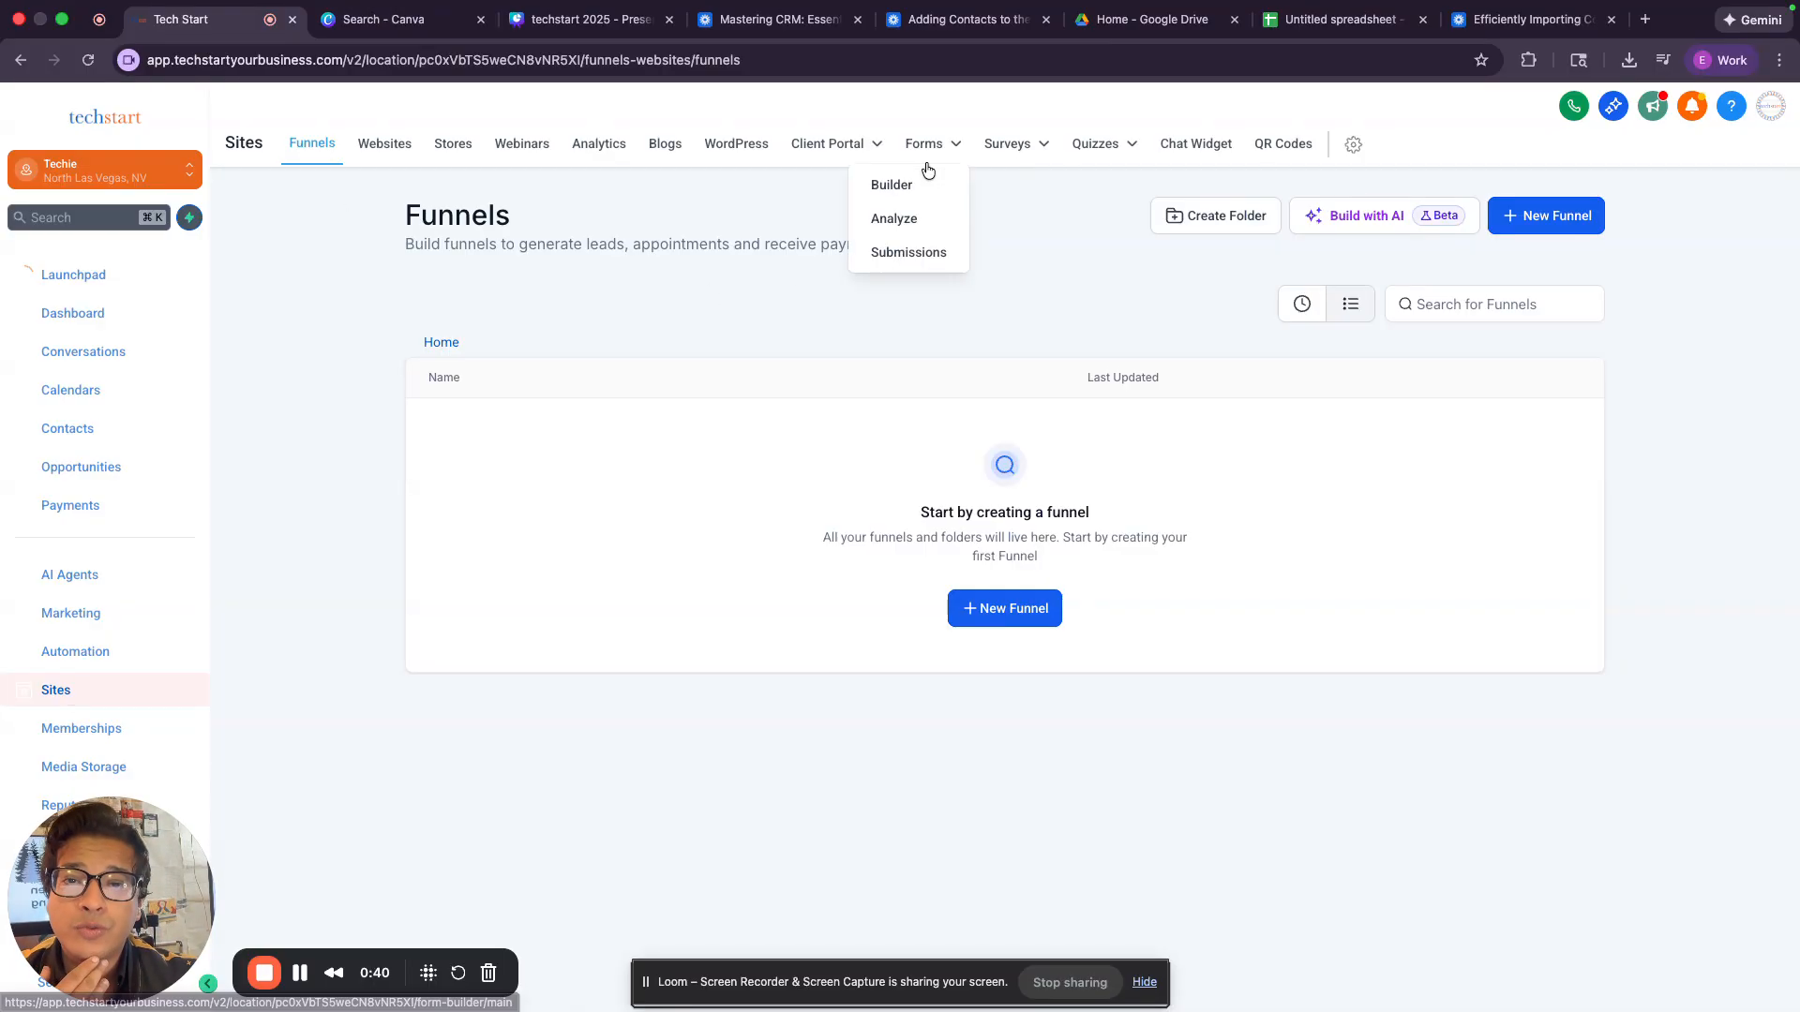
pyautogui.click(918, 187)
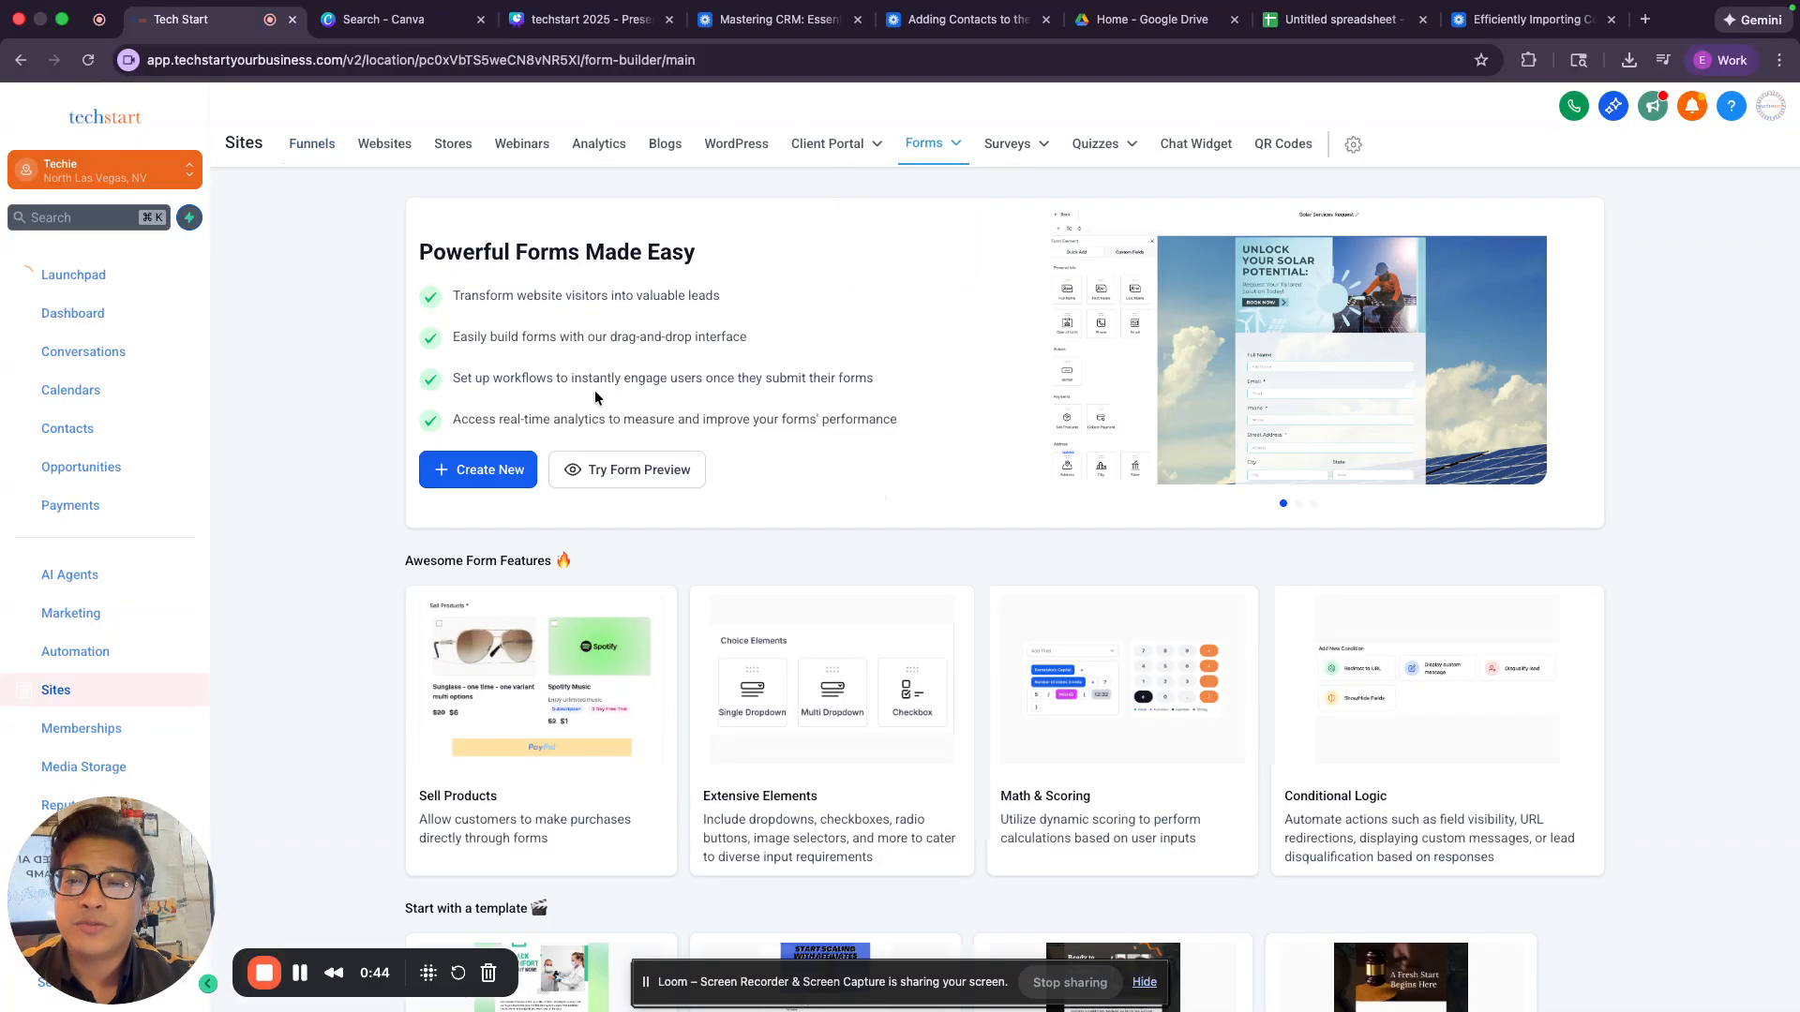
pyautogui.click(516, 469)
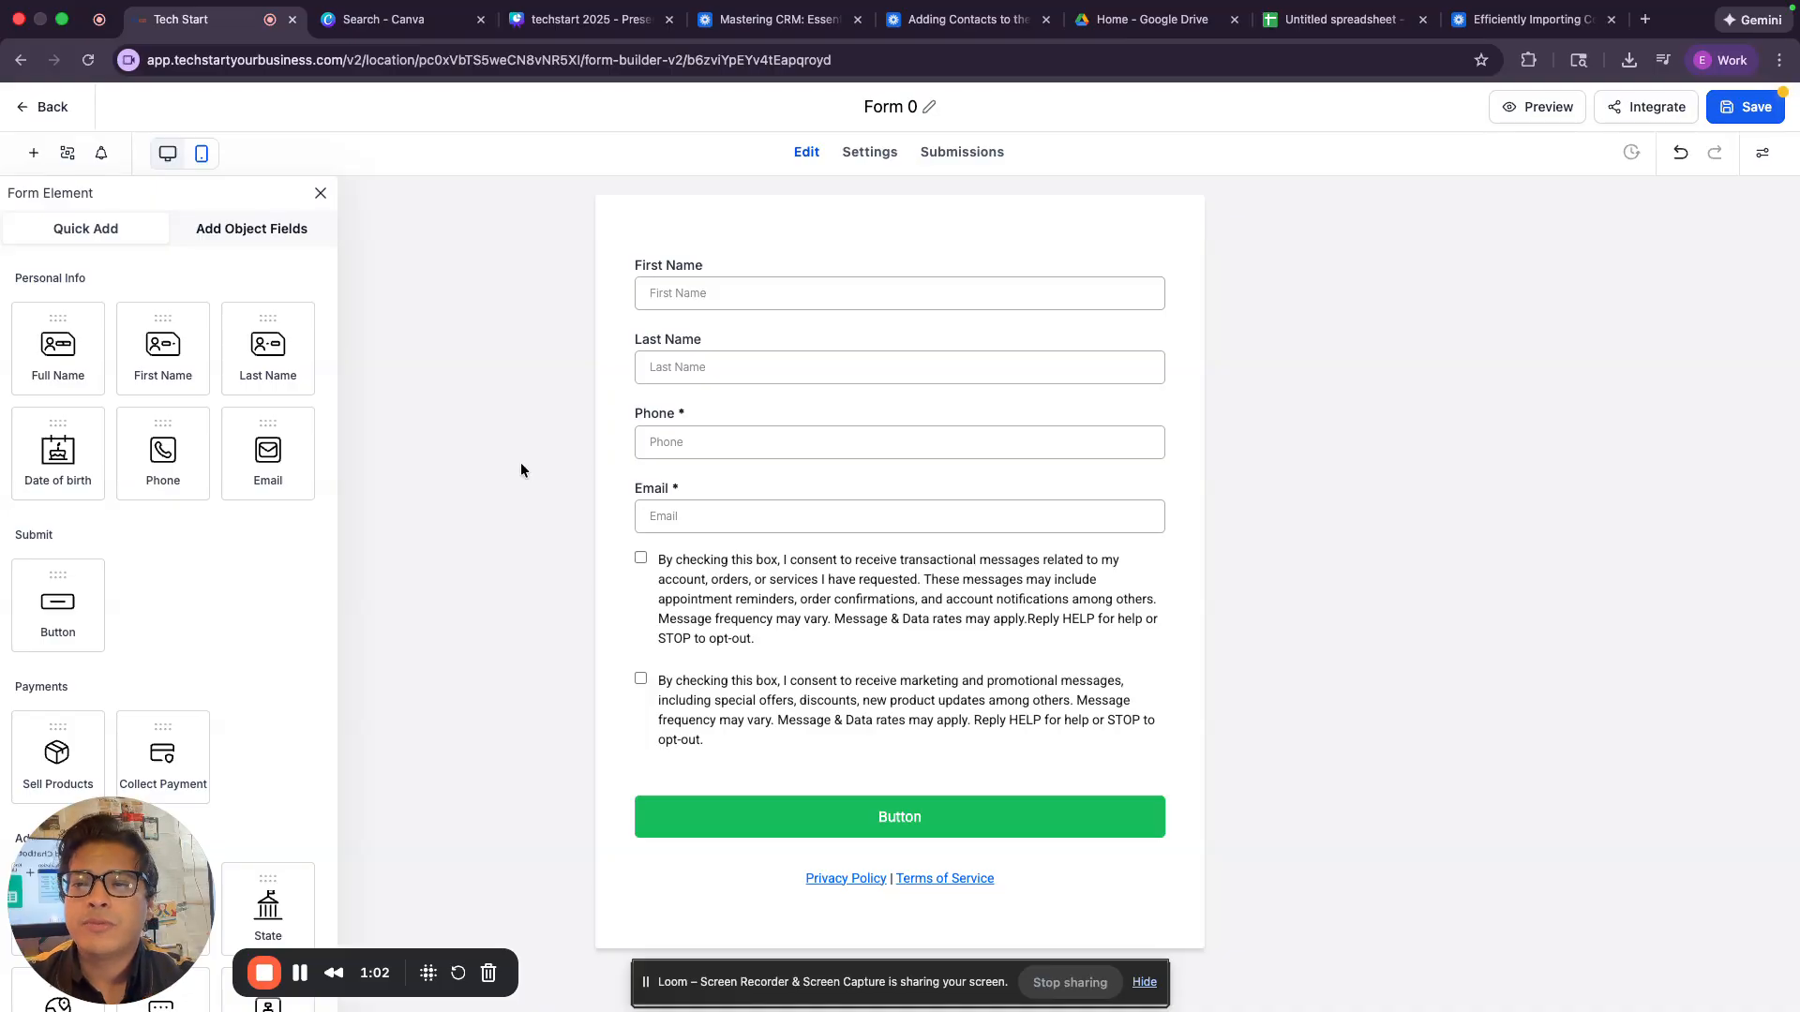
# Replace the form's First Name and Last Name fields with a single Full Name field above Phone.
pyautogui.click(1131, 265)
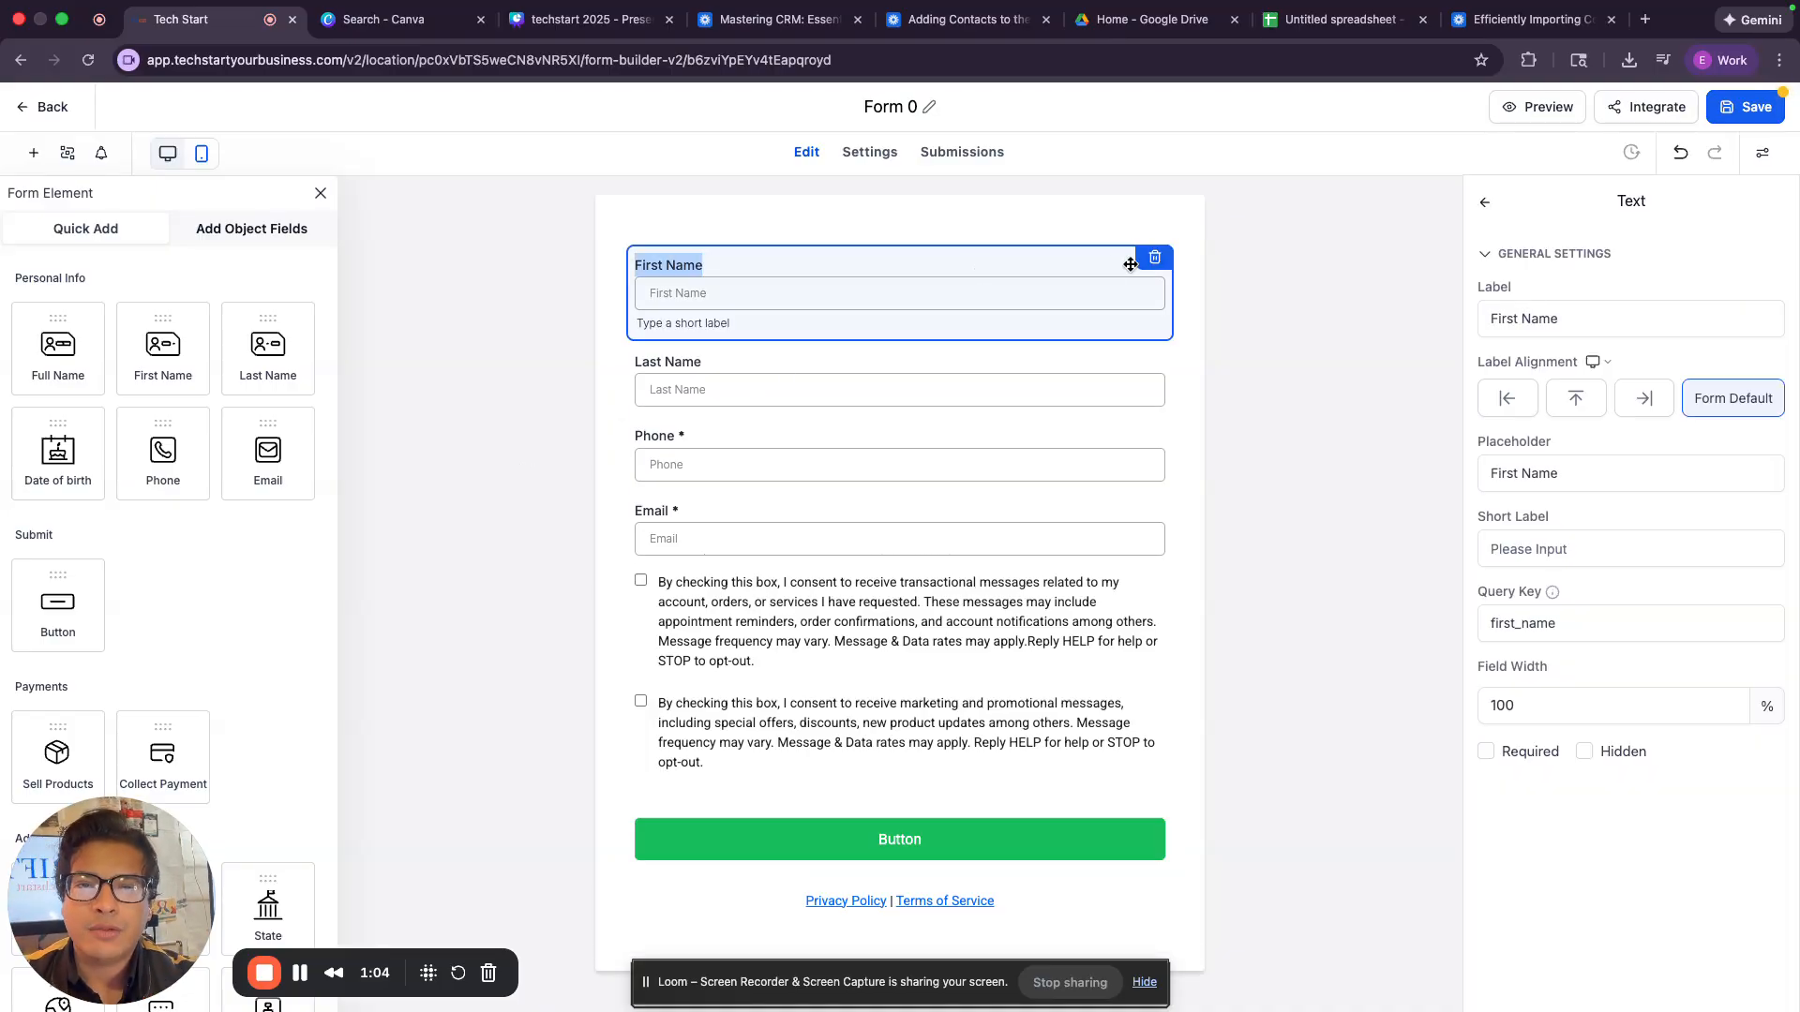
pyautogui.click(1155, 257)
pyautogui.click(1155, 257)
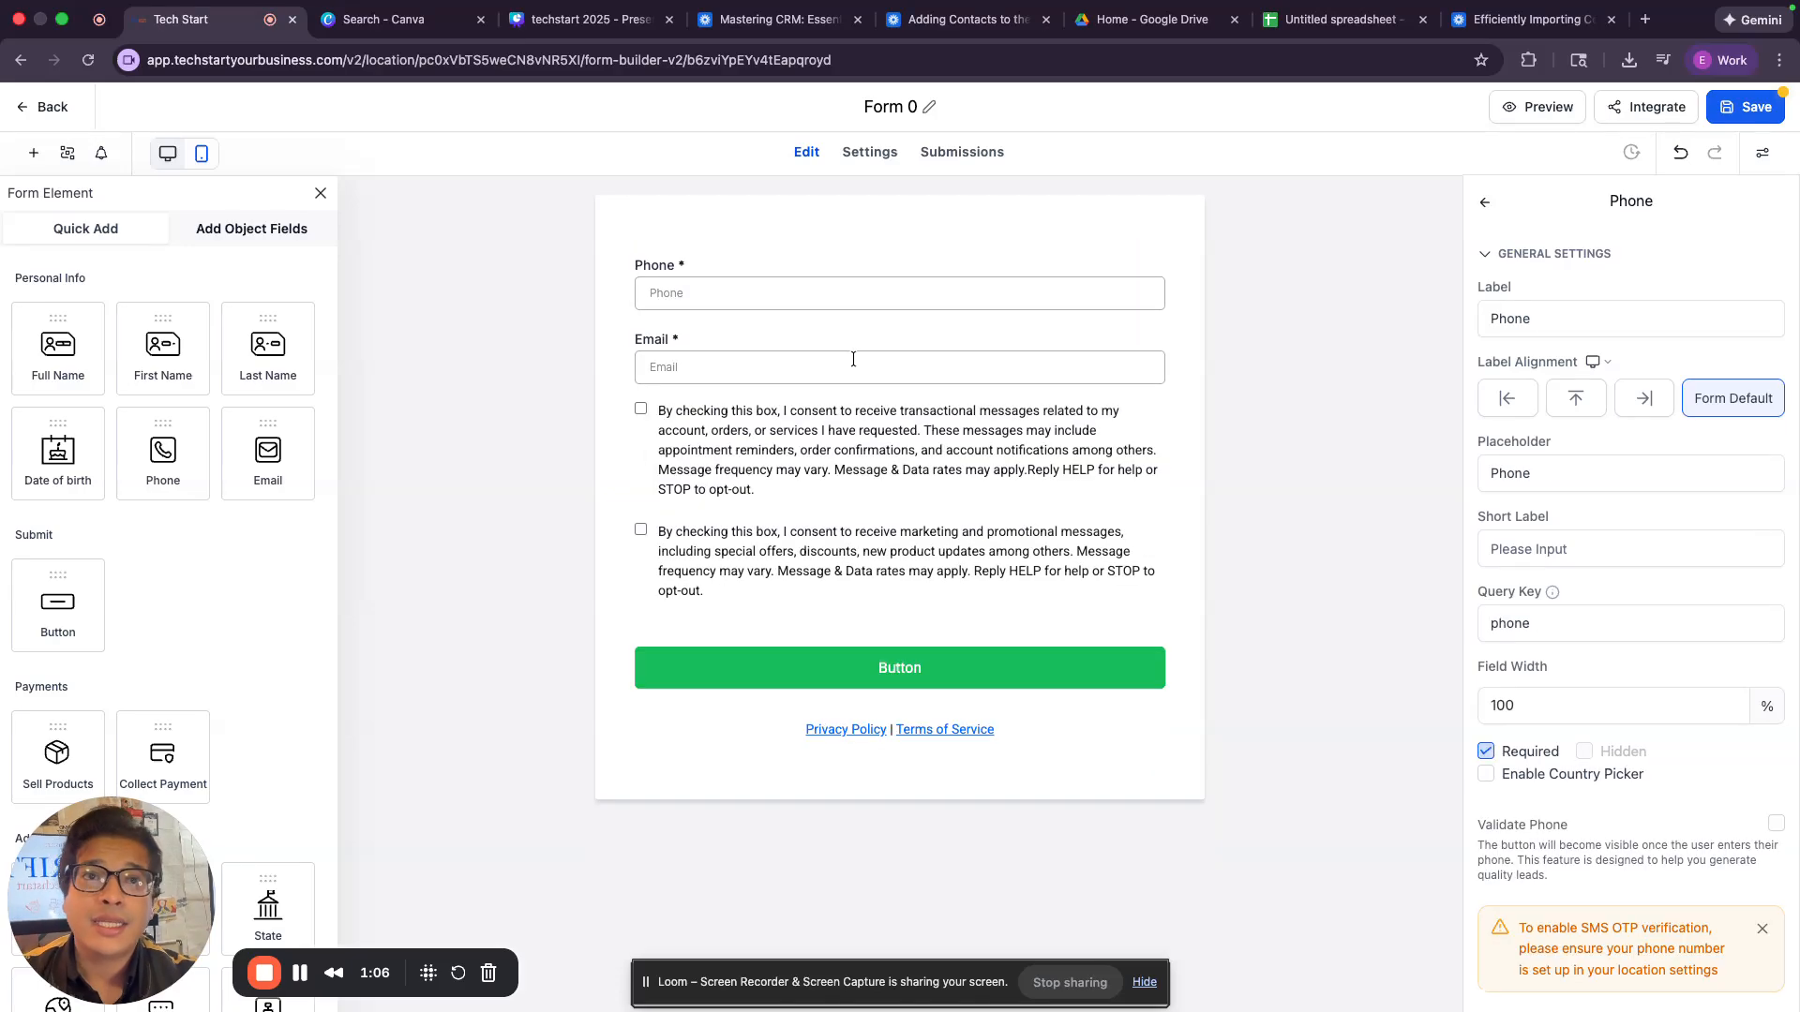
pyautogui.moveTo(82, 373); pyautogui.dragTo(870, 278)
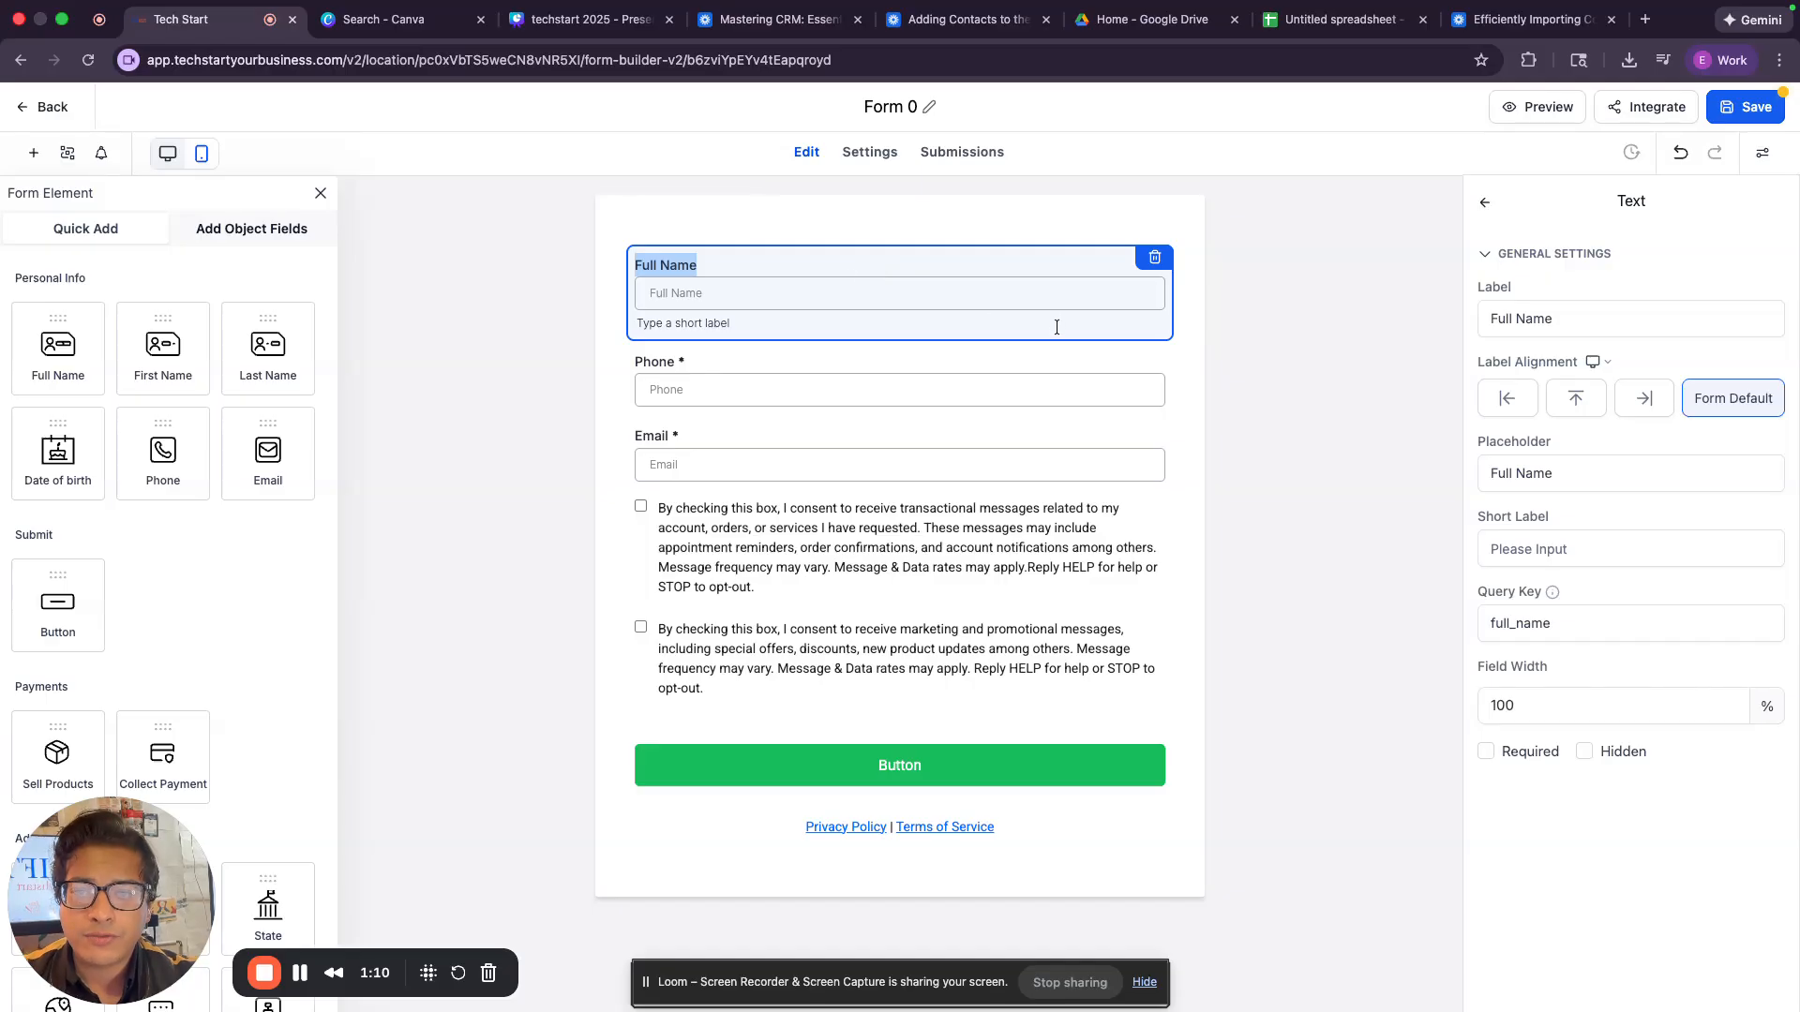
# Delete the Phone field and the block of two consent checkboxes from the form.
pyautogui.click(940, 386)
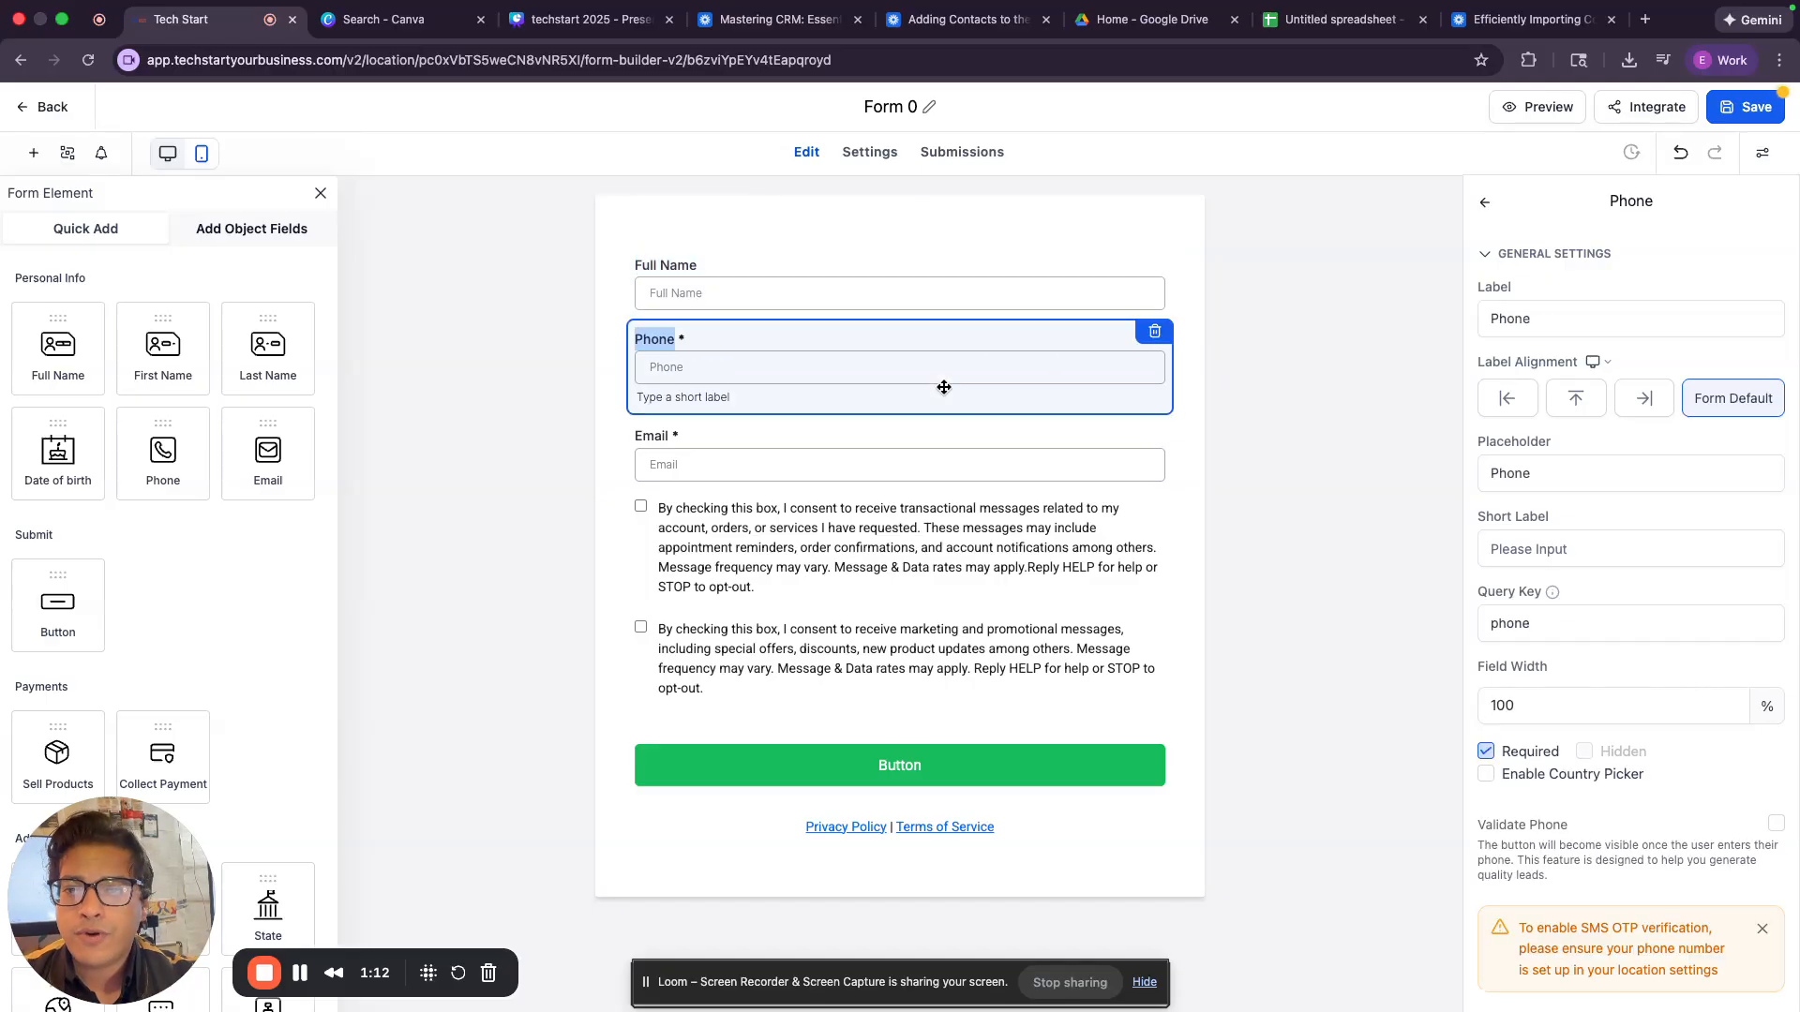
pyautogui.click(946, 450)
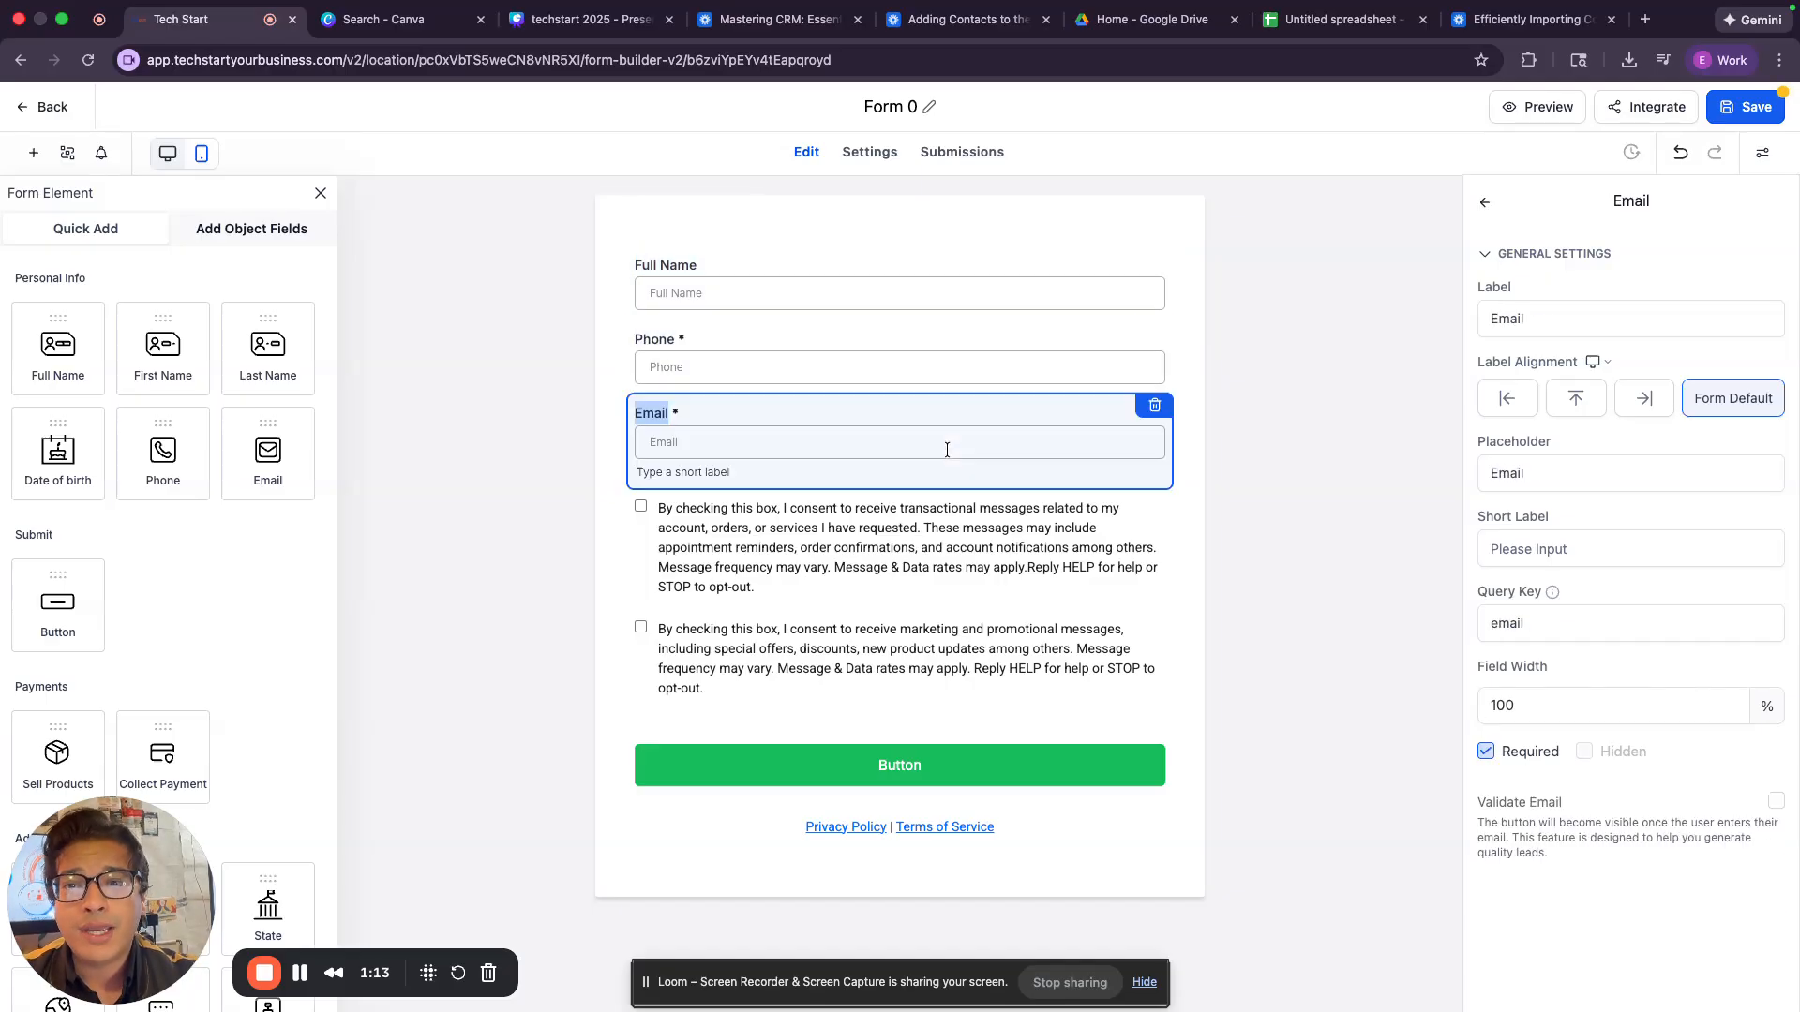
pyautogui.click(927, 360)
pyautogui.click(1146, 336)
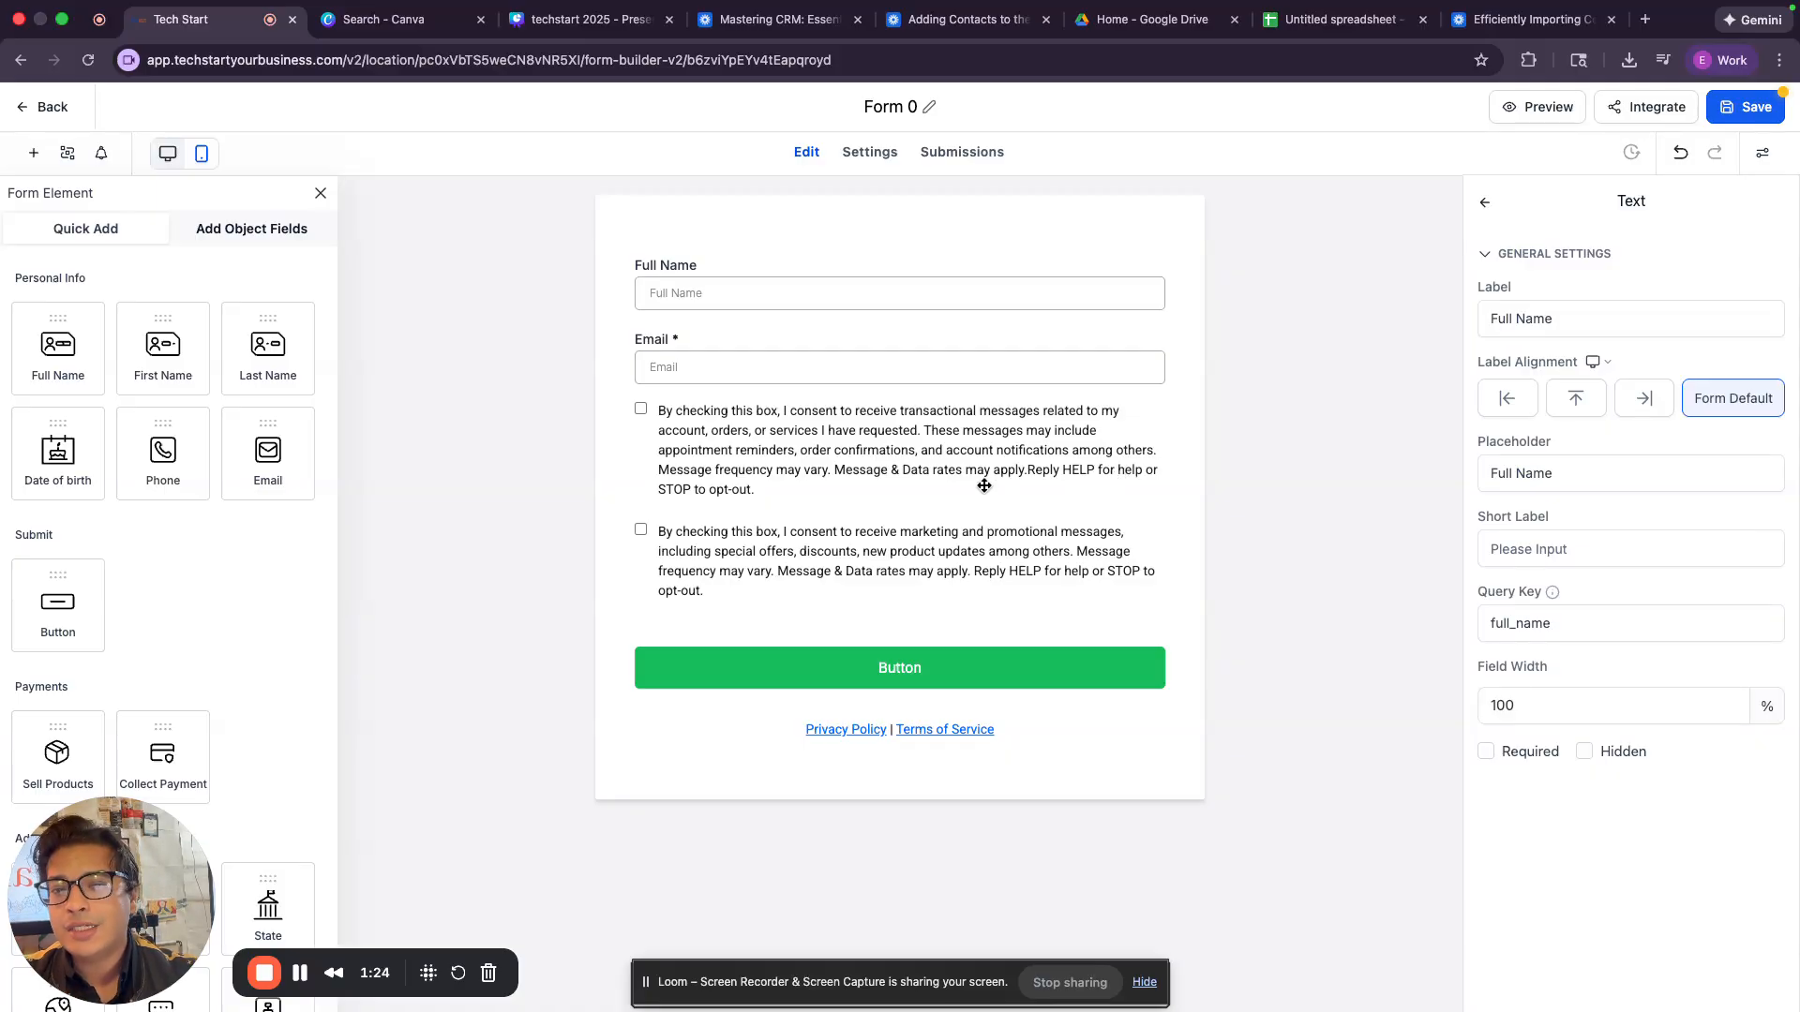
pyautogui.click(1053, 459)
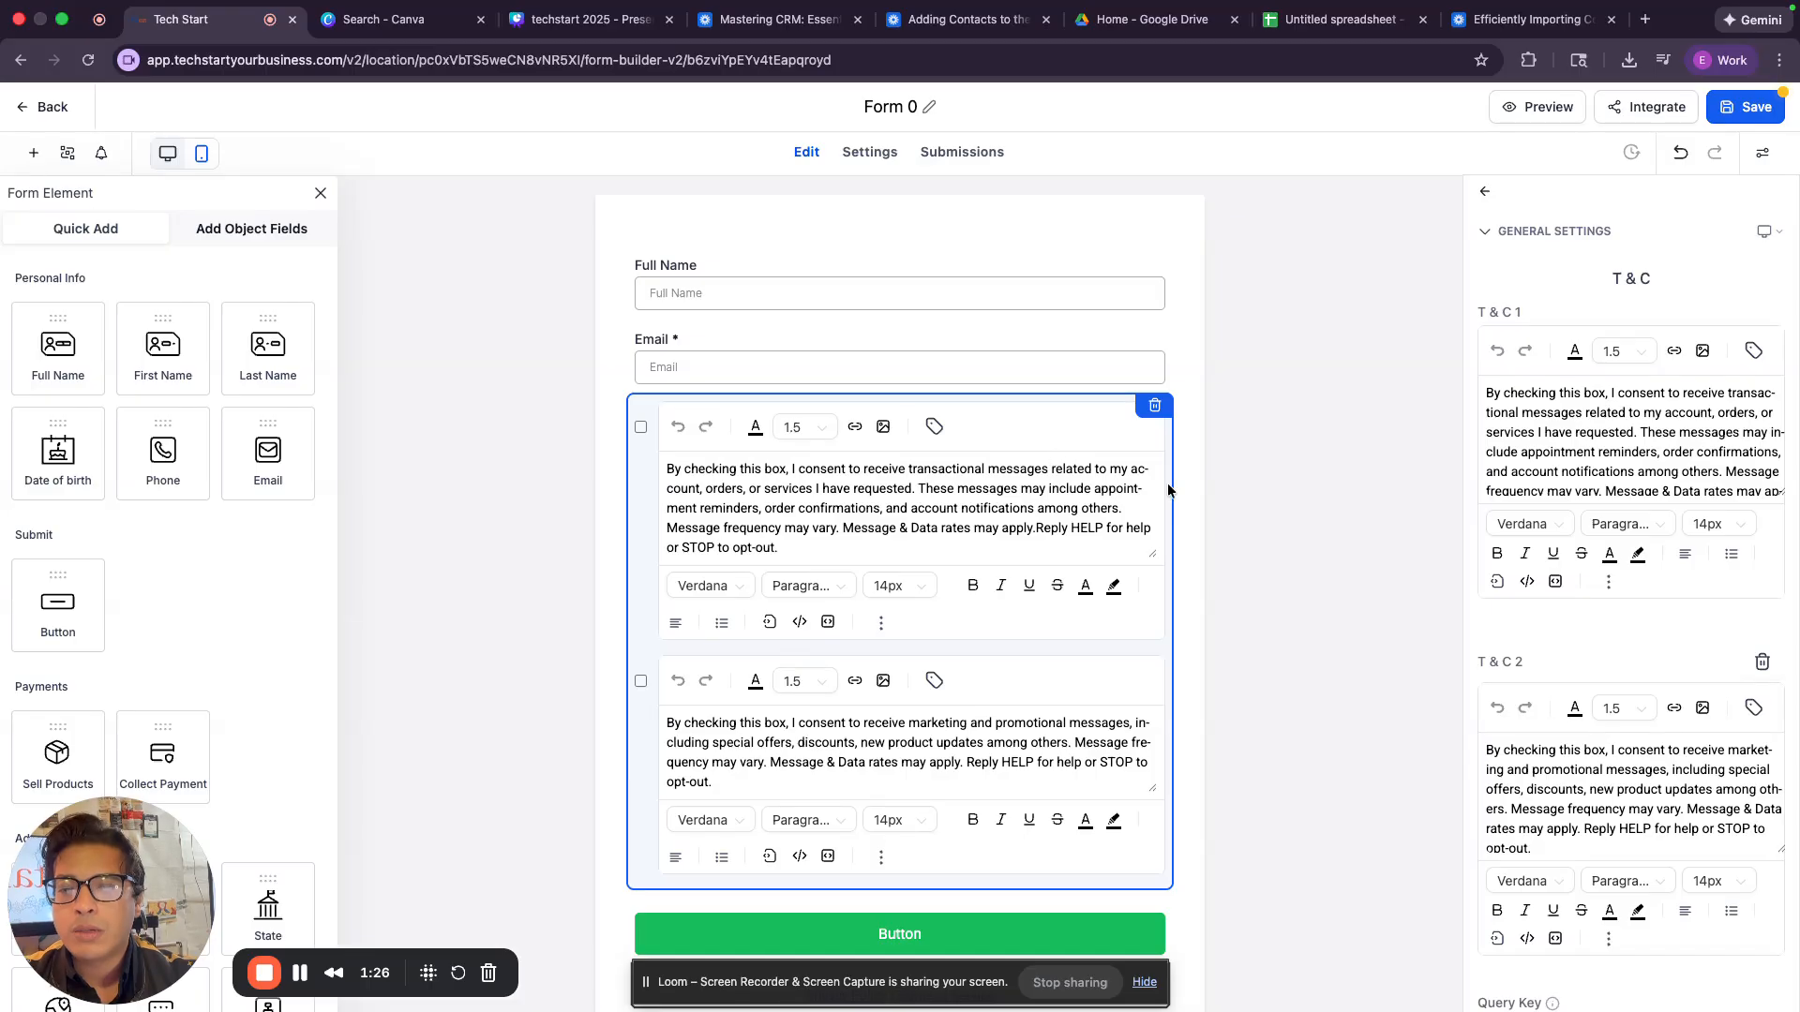
pyautogui.click(1156, 406)
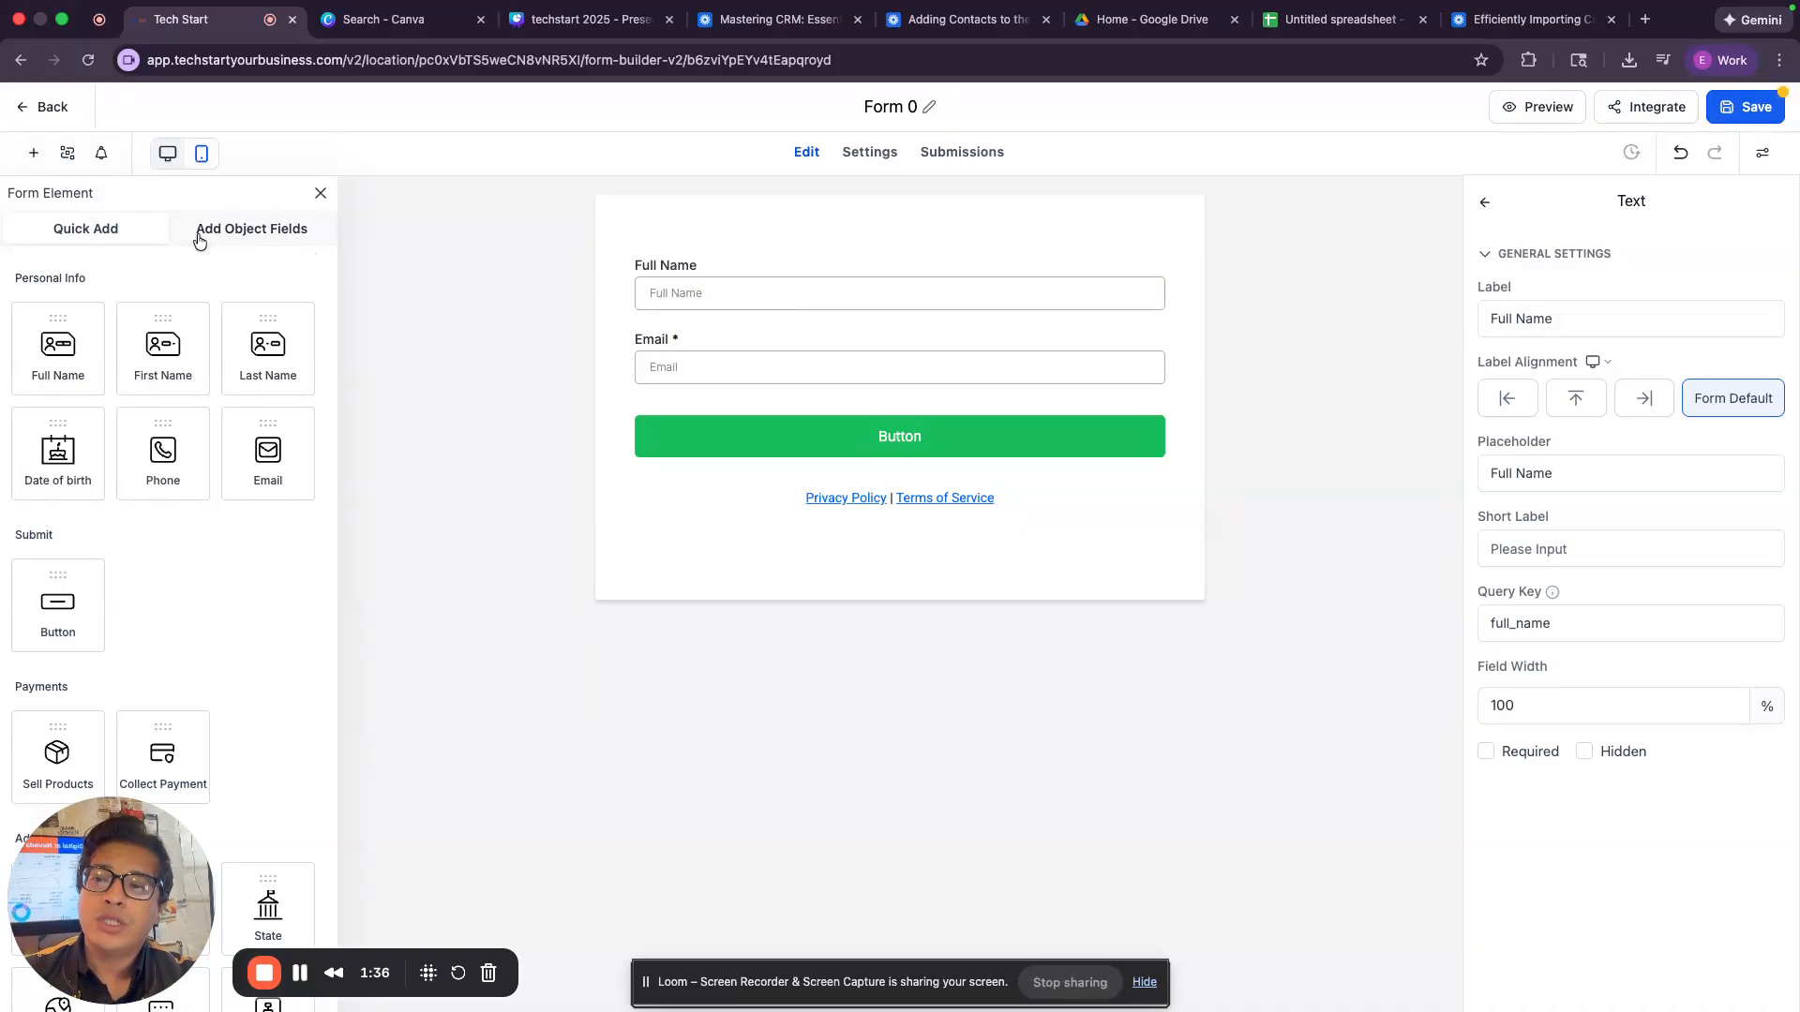
# Start a new custom contact field of the Multi Line text type and continue to its details.
pyautogui.click(249, 232)
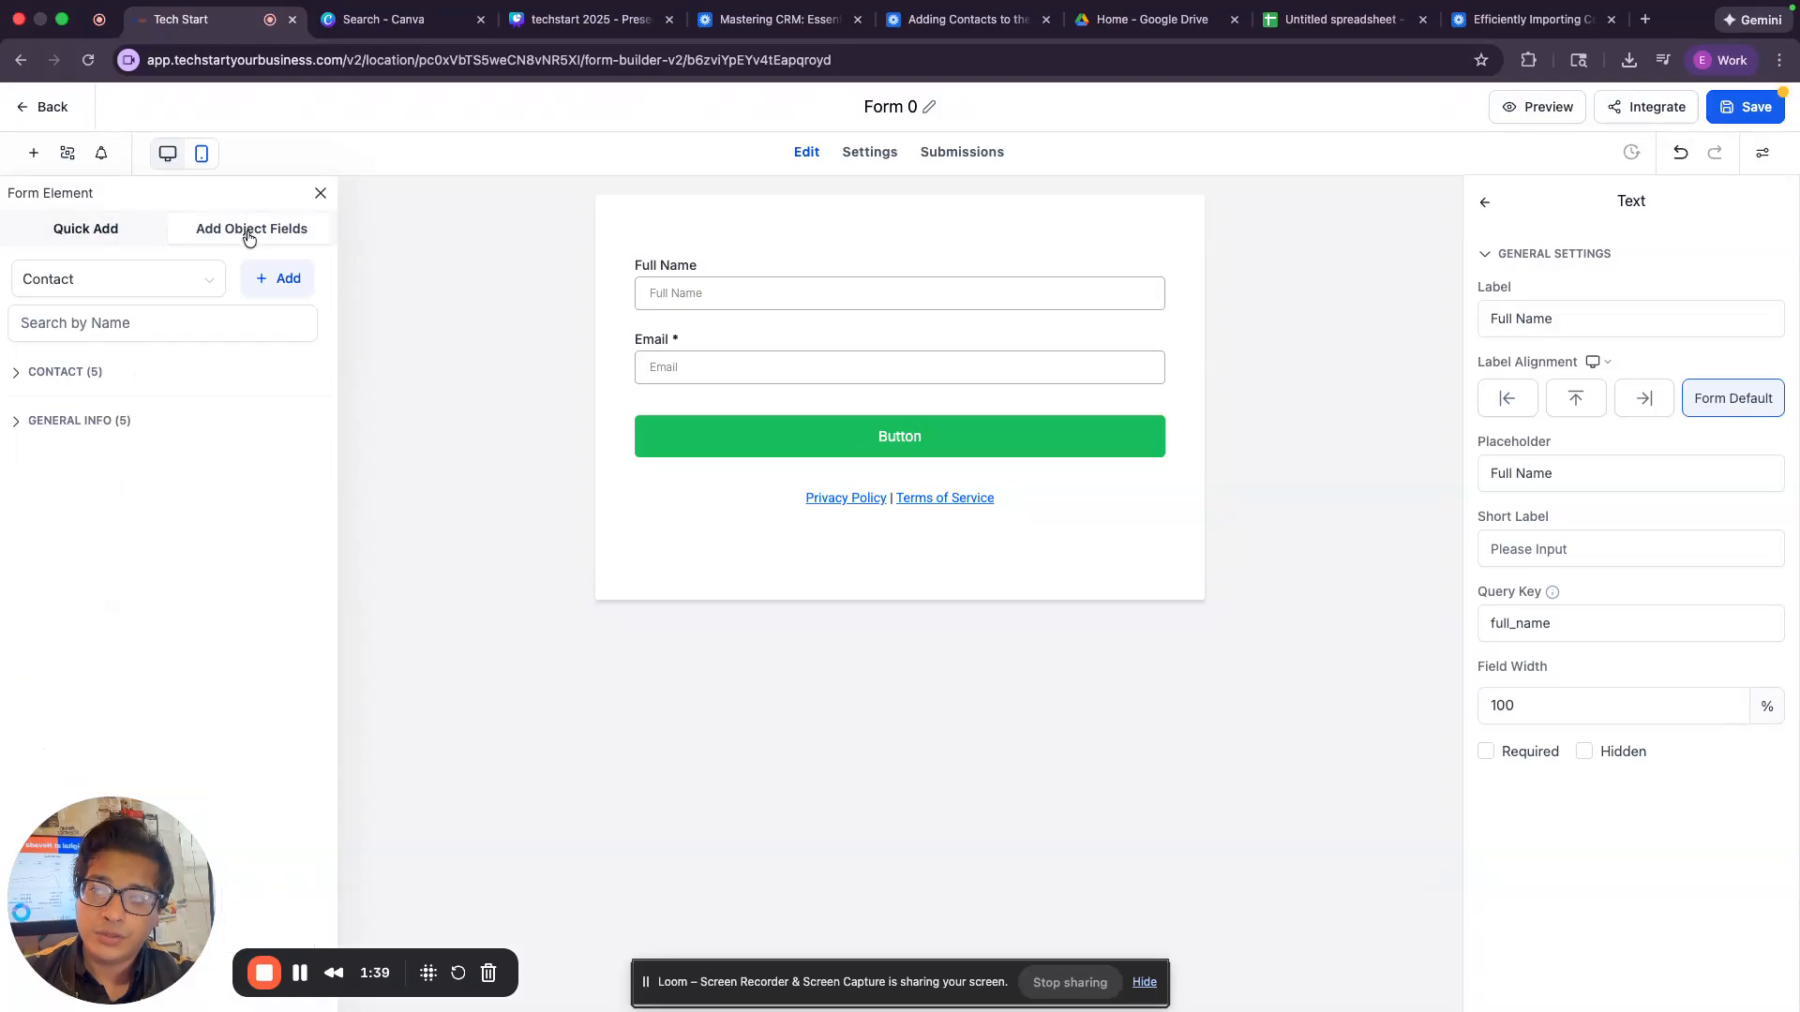
pyautogui.click(89, 376)
pyautogui.click(107, 680)
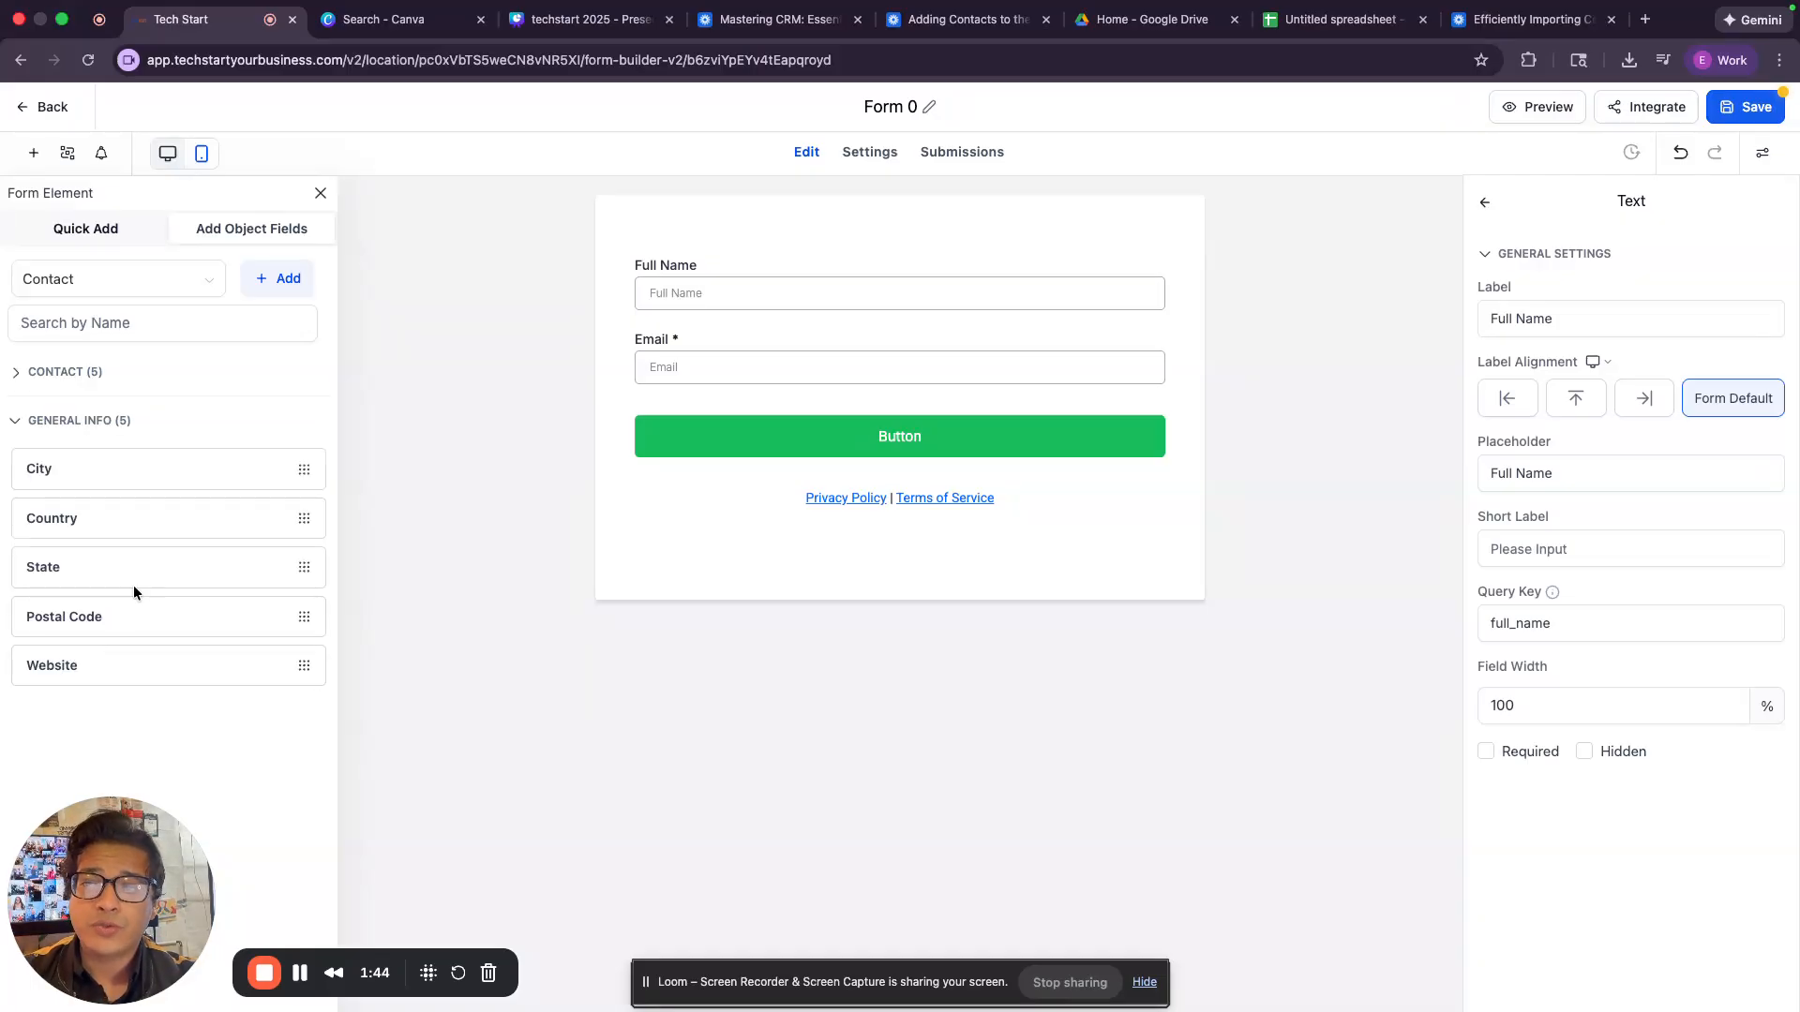
pyautogui.click(297, 281)
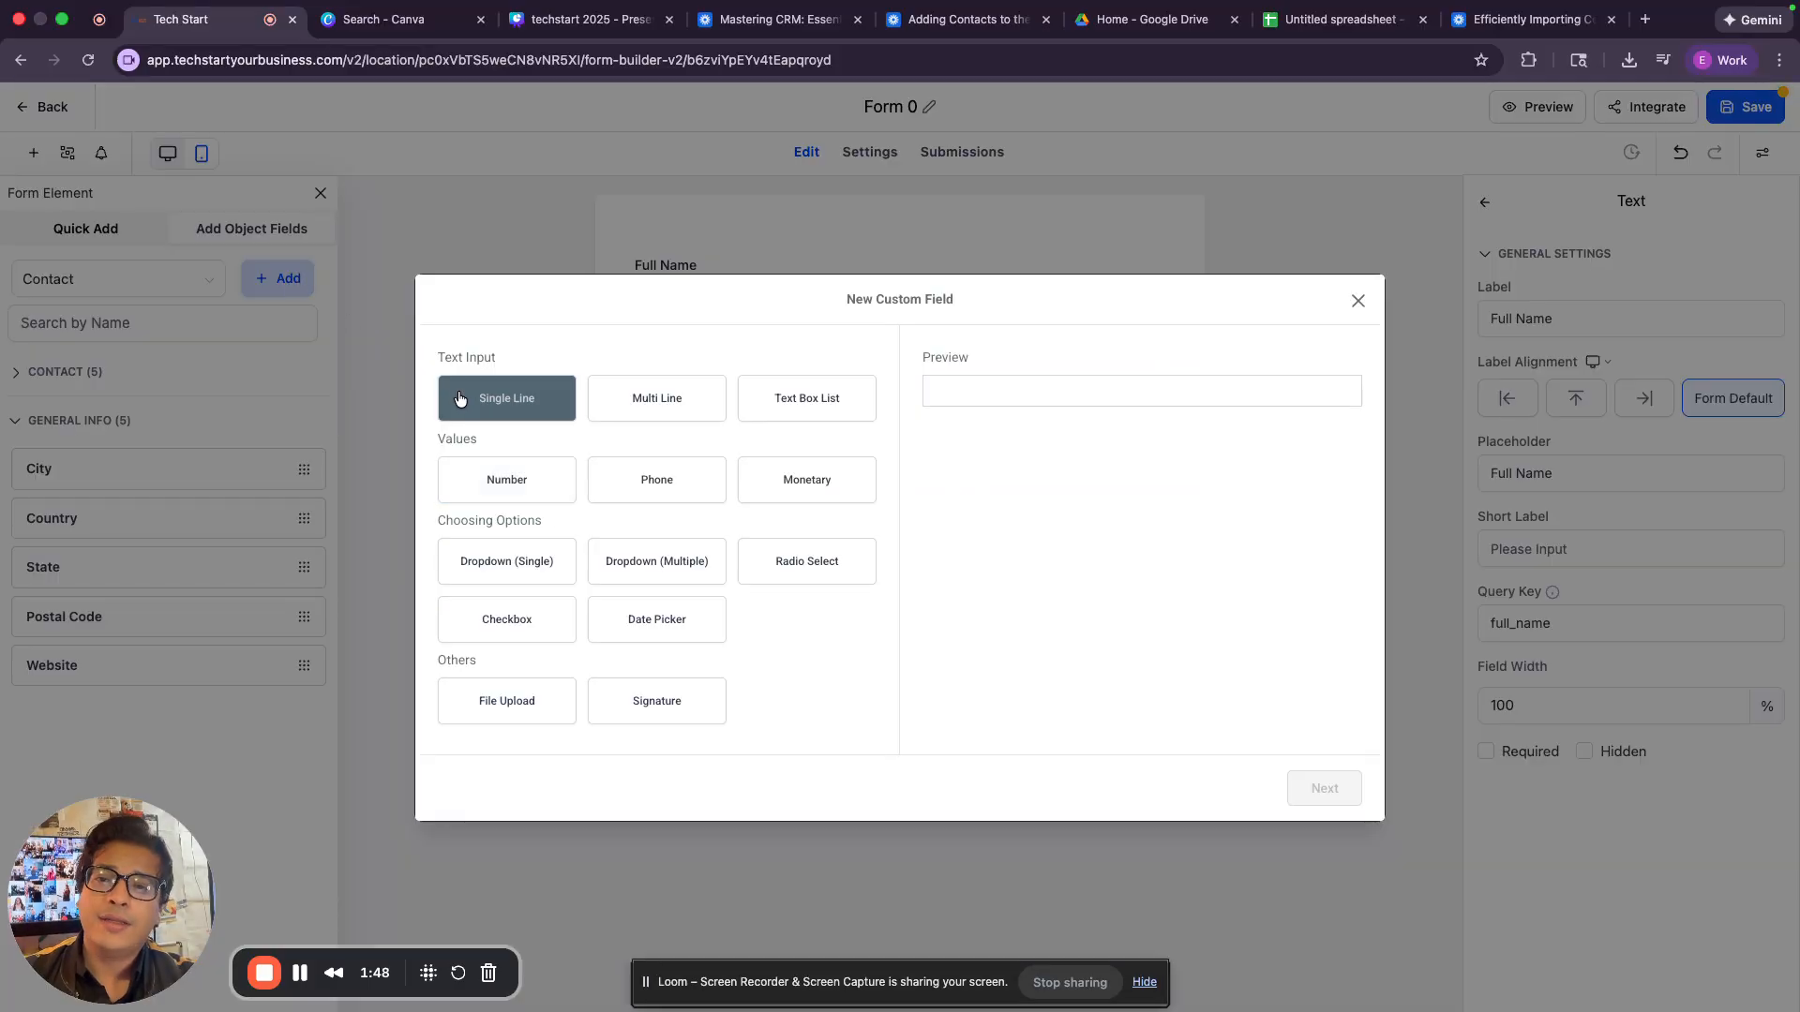
pyautogui.click(625, 404)
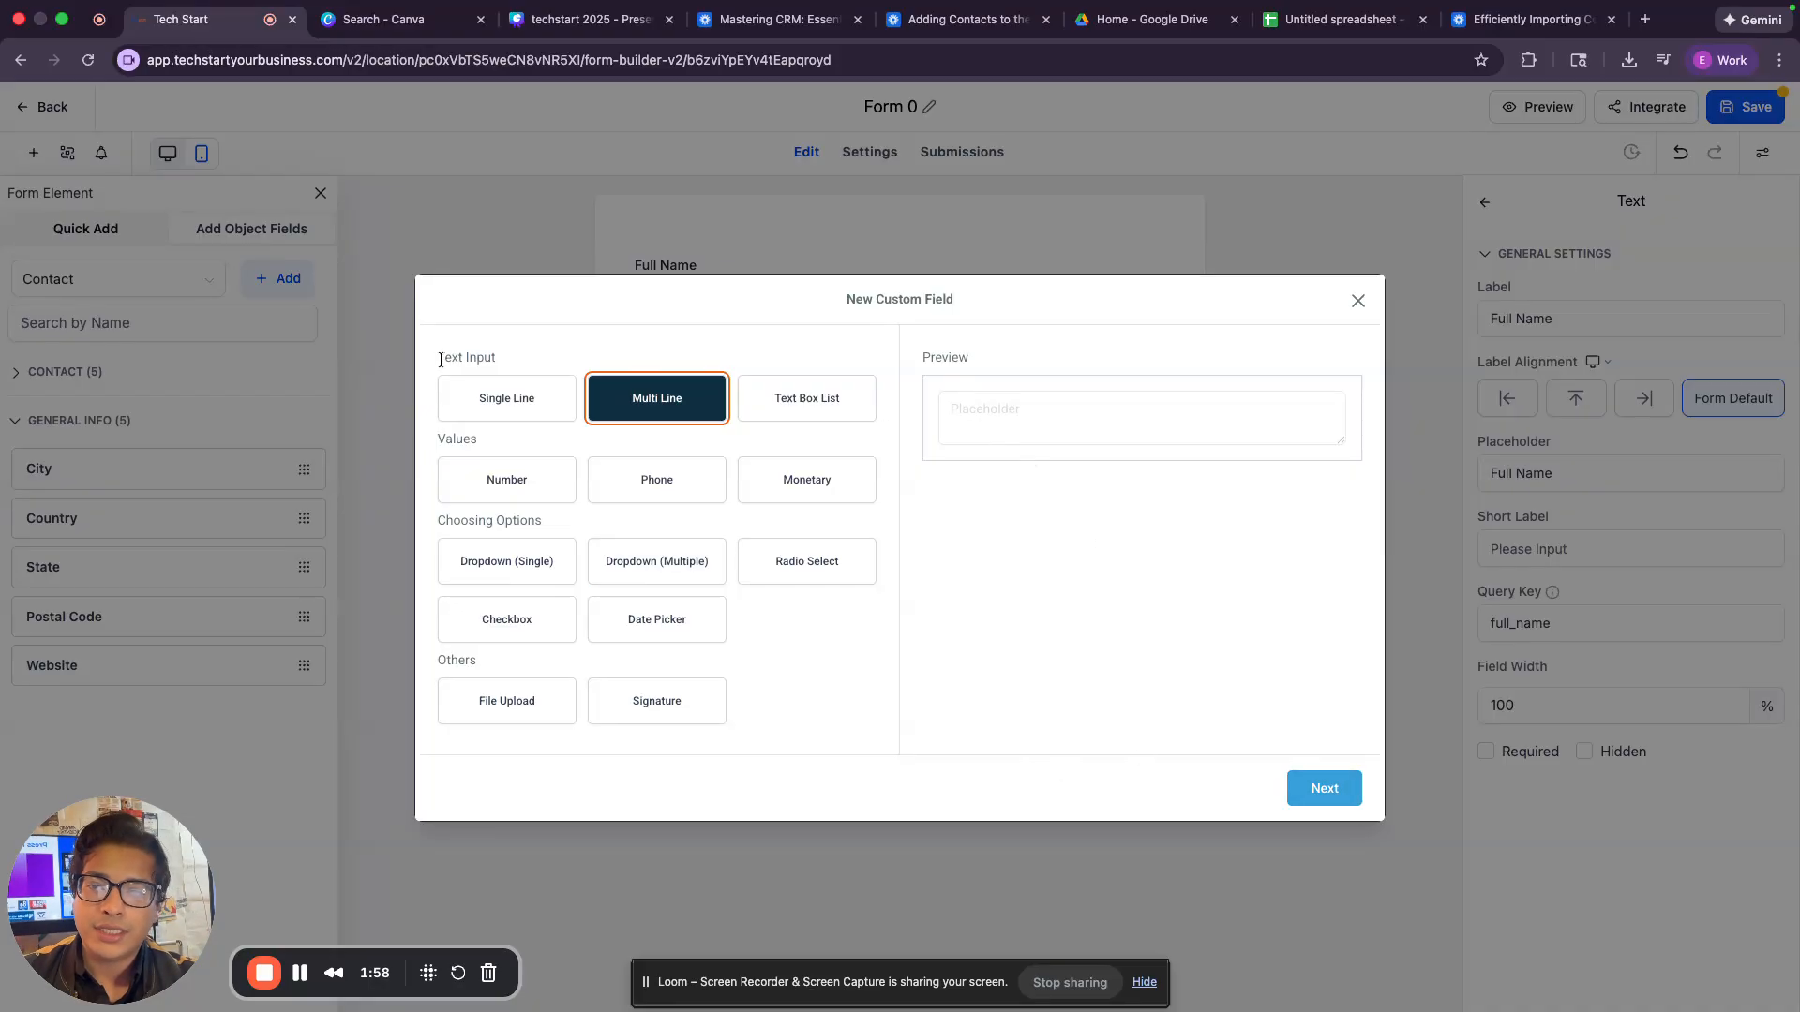
pyautogui.click(504, 401)
pyautogui.click(689, 396)
pyautogui.click(1352, 785)
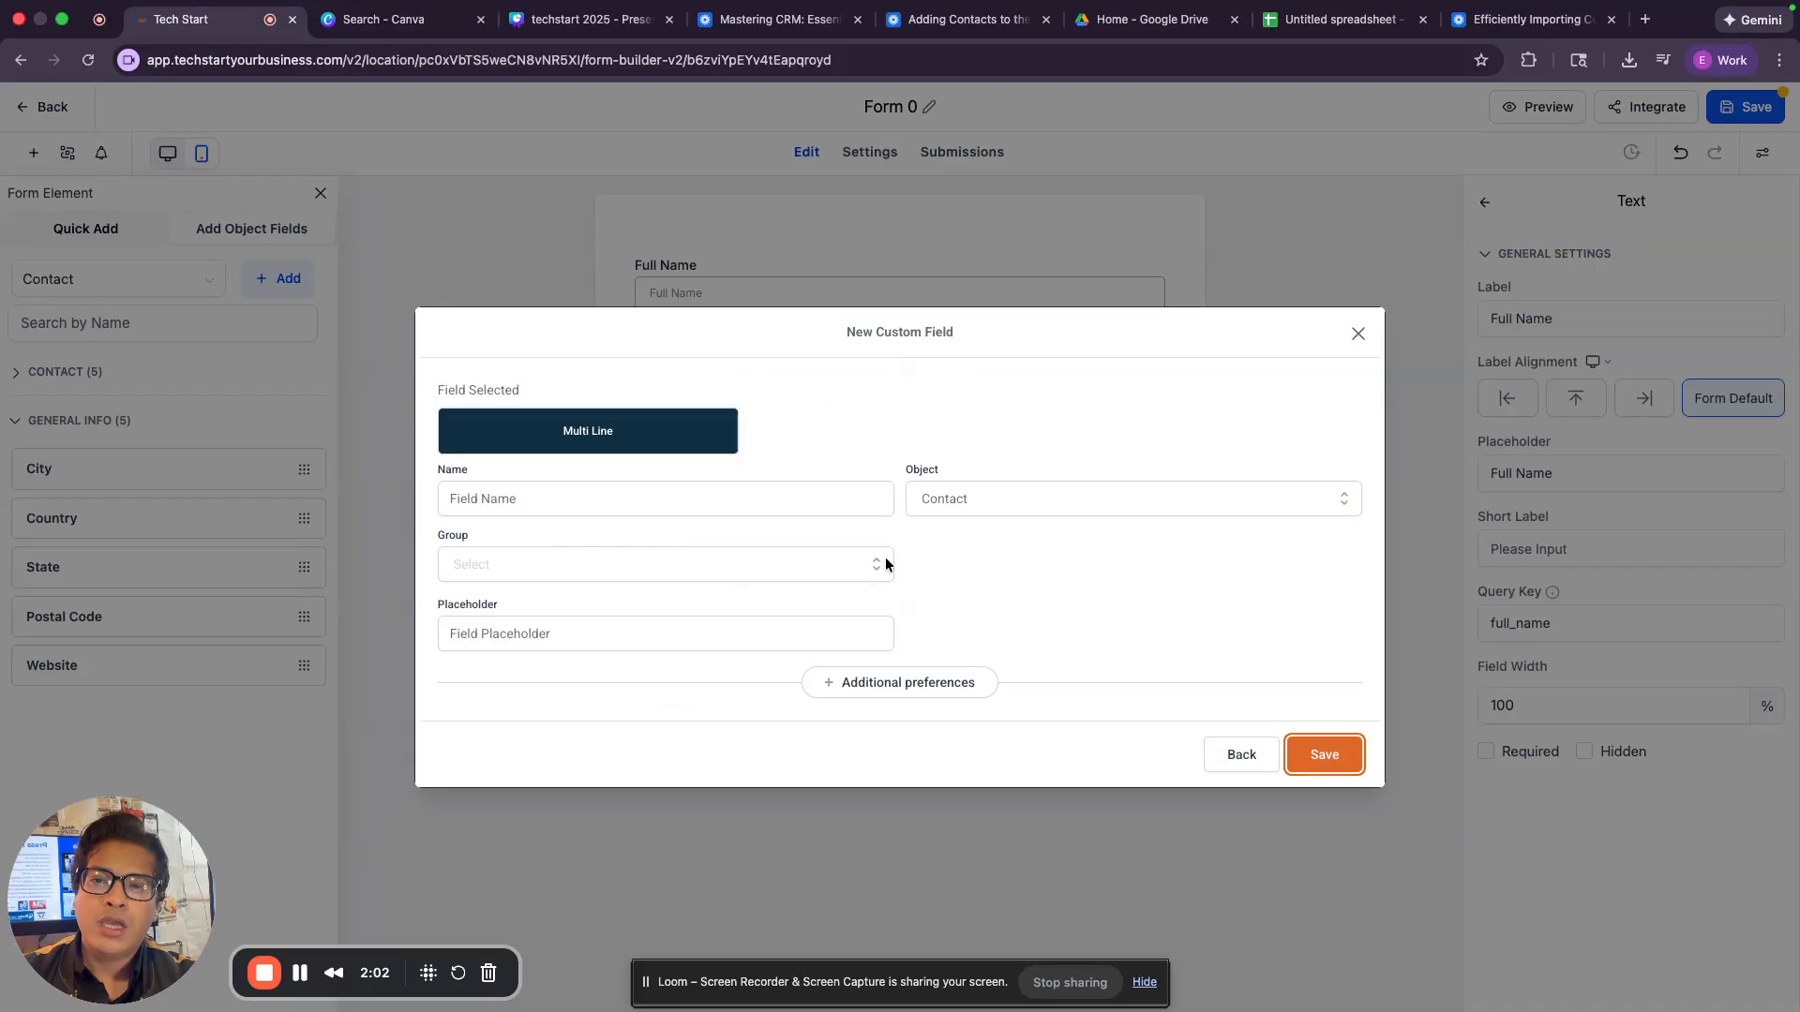
# Name the custom field "Send us your feedback and questions?", assign it to the Business Information group and save it.
pyautogui.click(775, 500)
pyautogui.write('N')
pyautogui.press('BackSpace')
pyautogui.write('Ask us any questionsS')
pyautogui.press('super+a')
pyautogui.write('Send us your feedback and questions?')
pyautogui.click(786, 562)
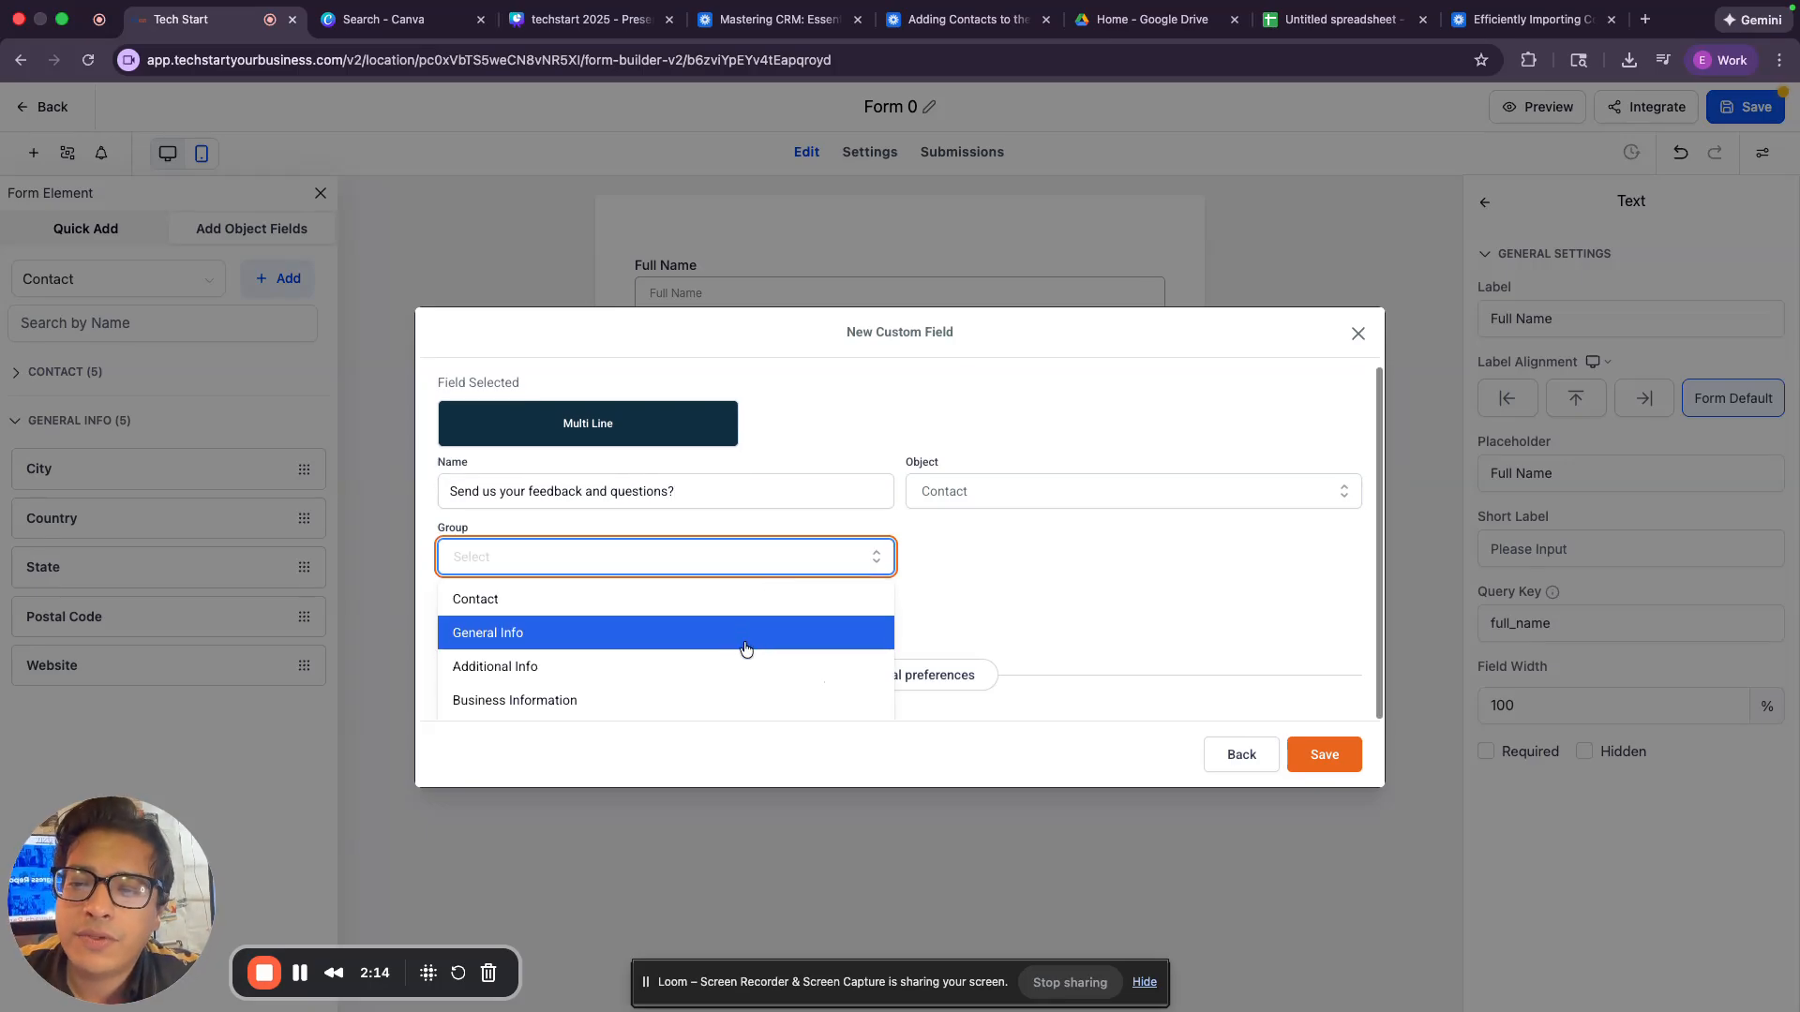
pyautogui.click(731, 701)
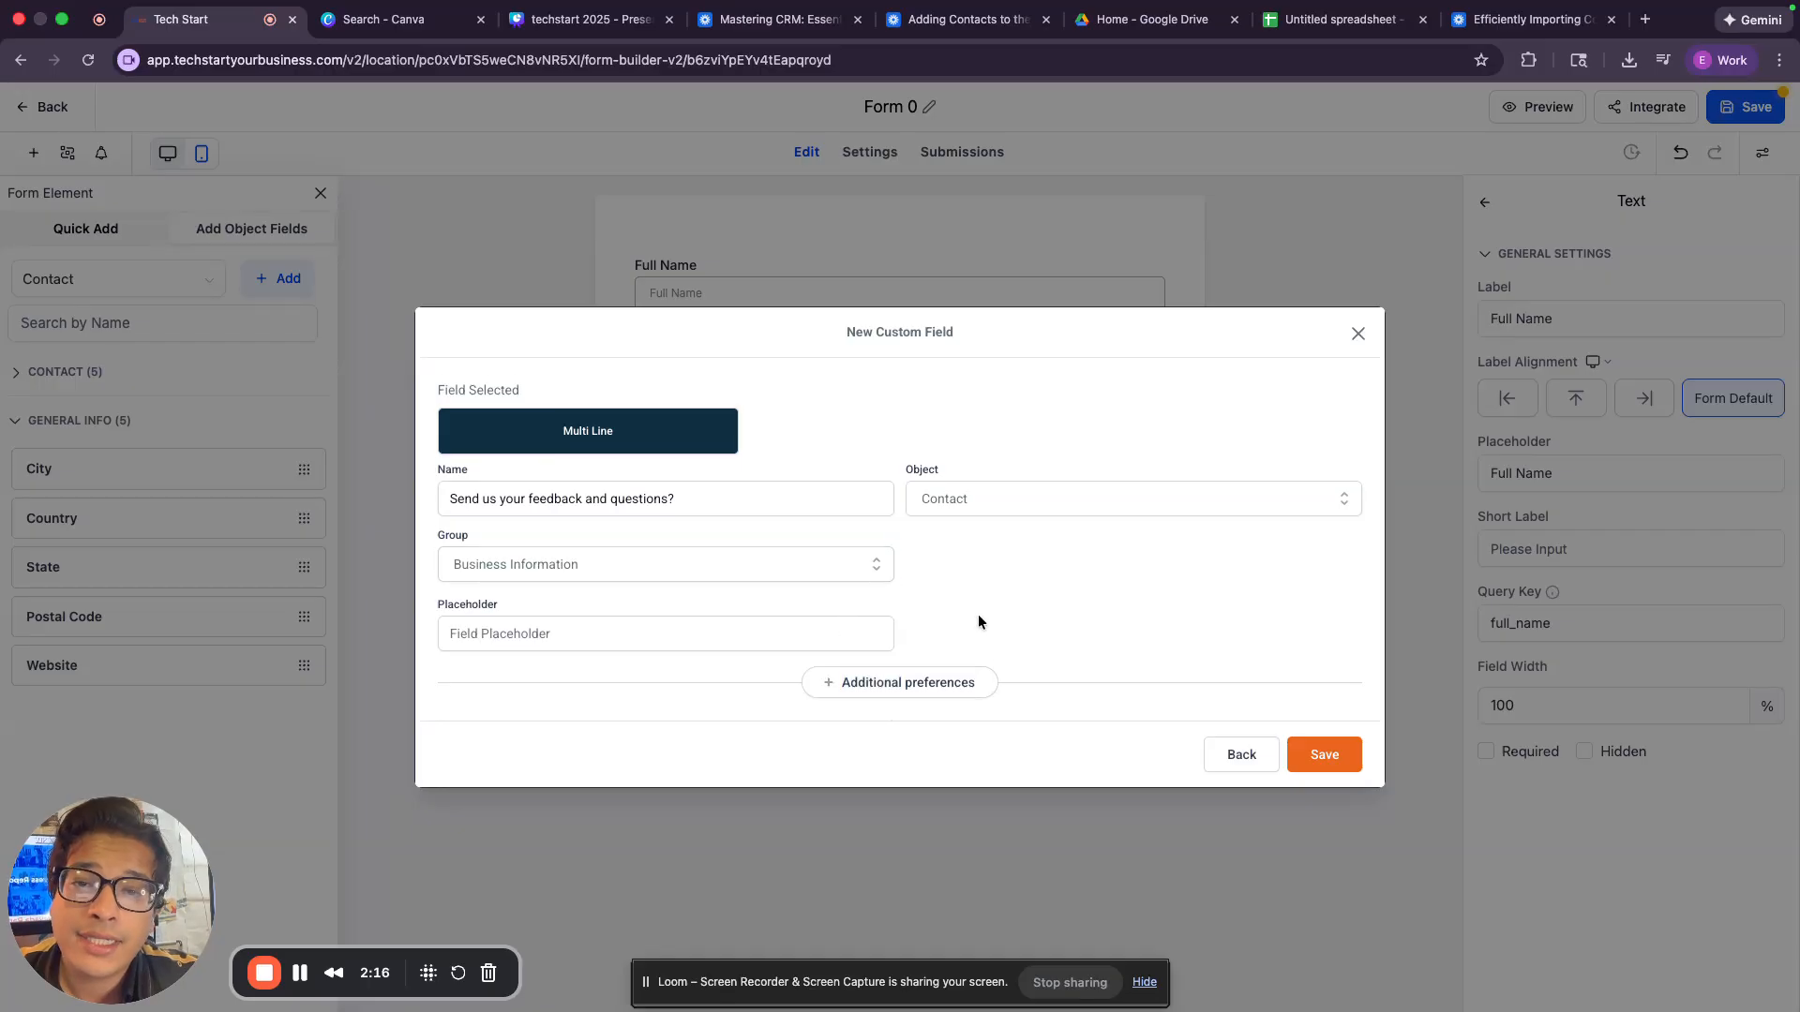
pyautogui.click(1343, 745)
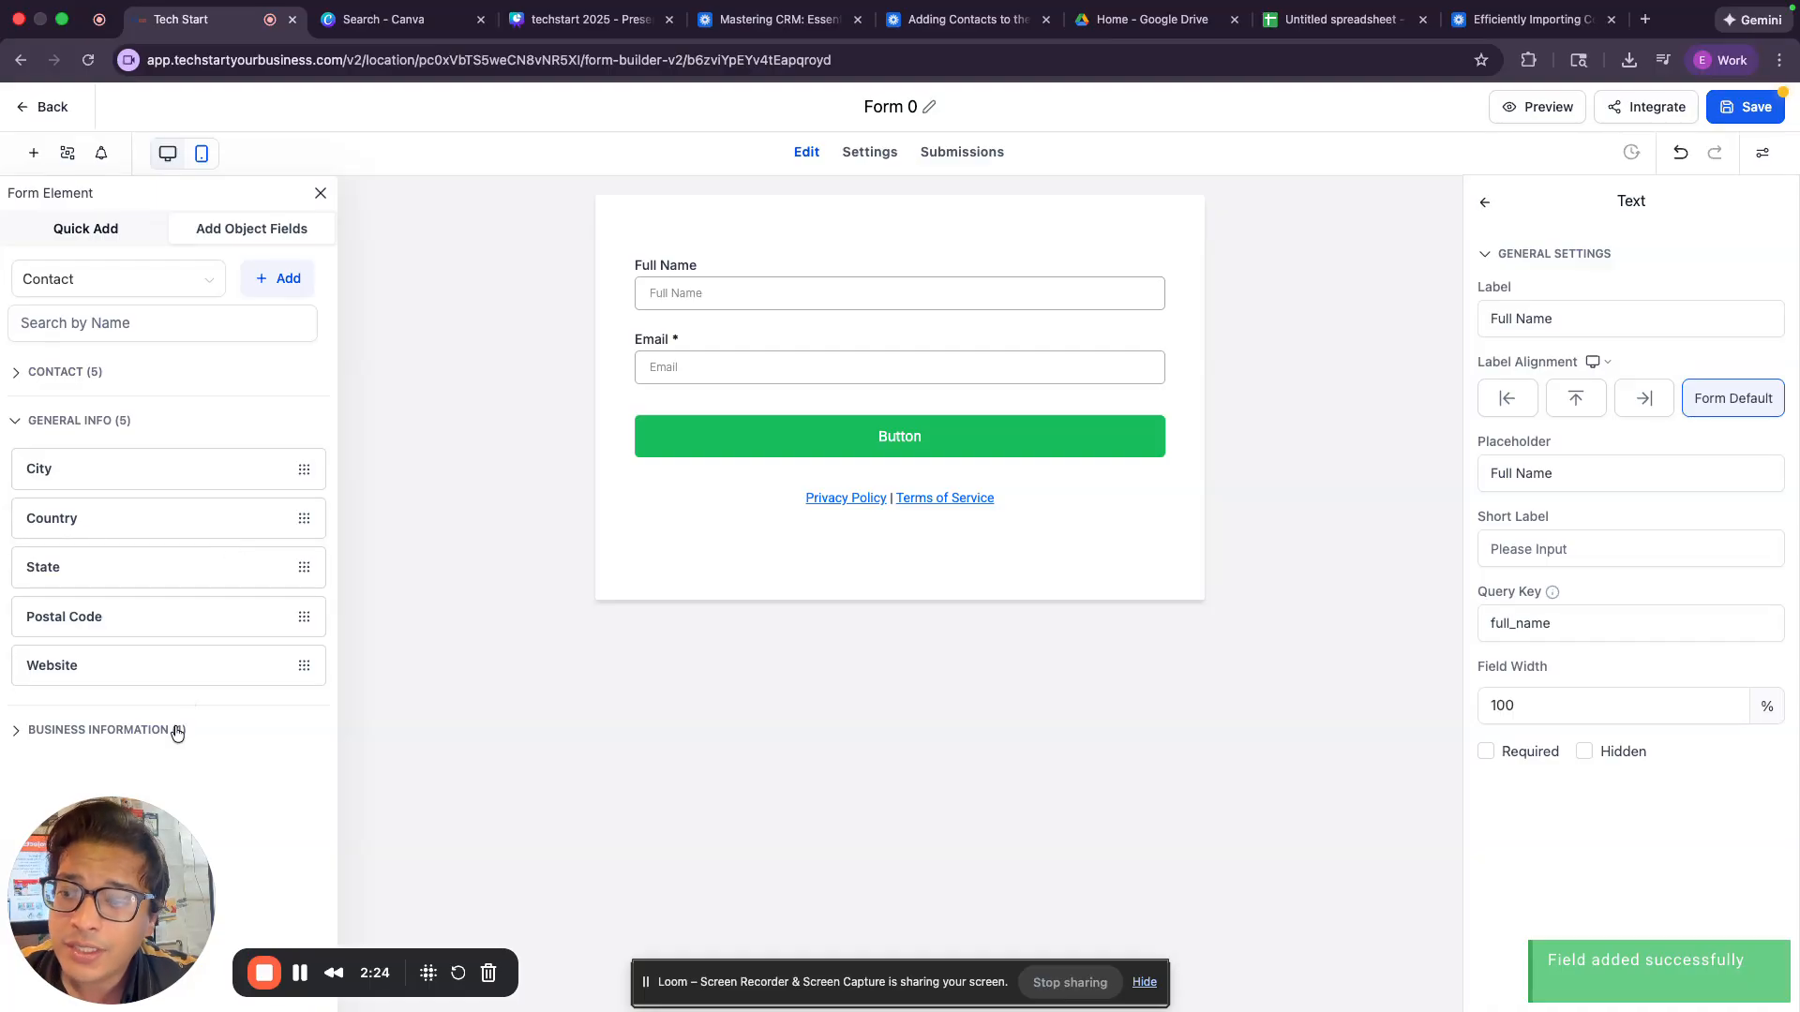
# Place the custom feedback and questions field on the form between Email and the button.
pyautogui.click(176, 731)
pyautogui.moveTo(109, 518); pyautogui.dragTo(690, 412)
pyautogui.click(1213, 506)
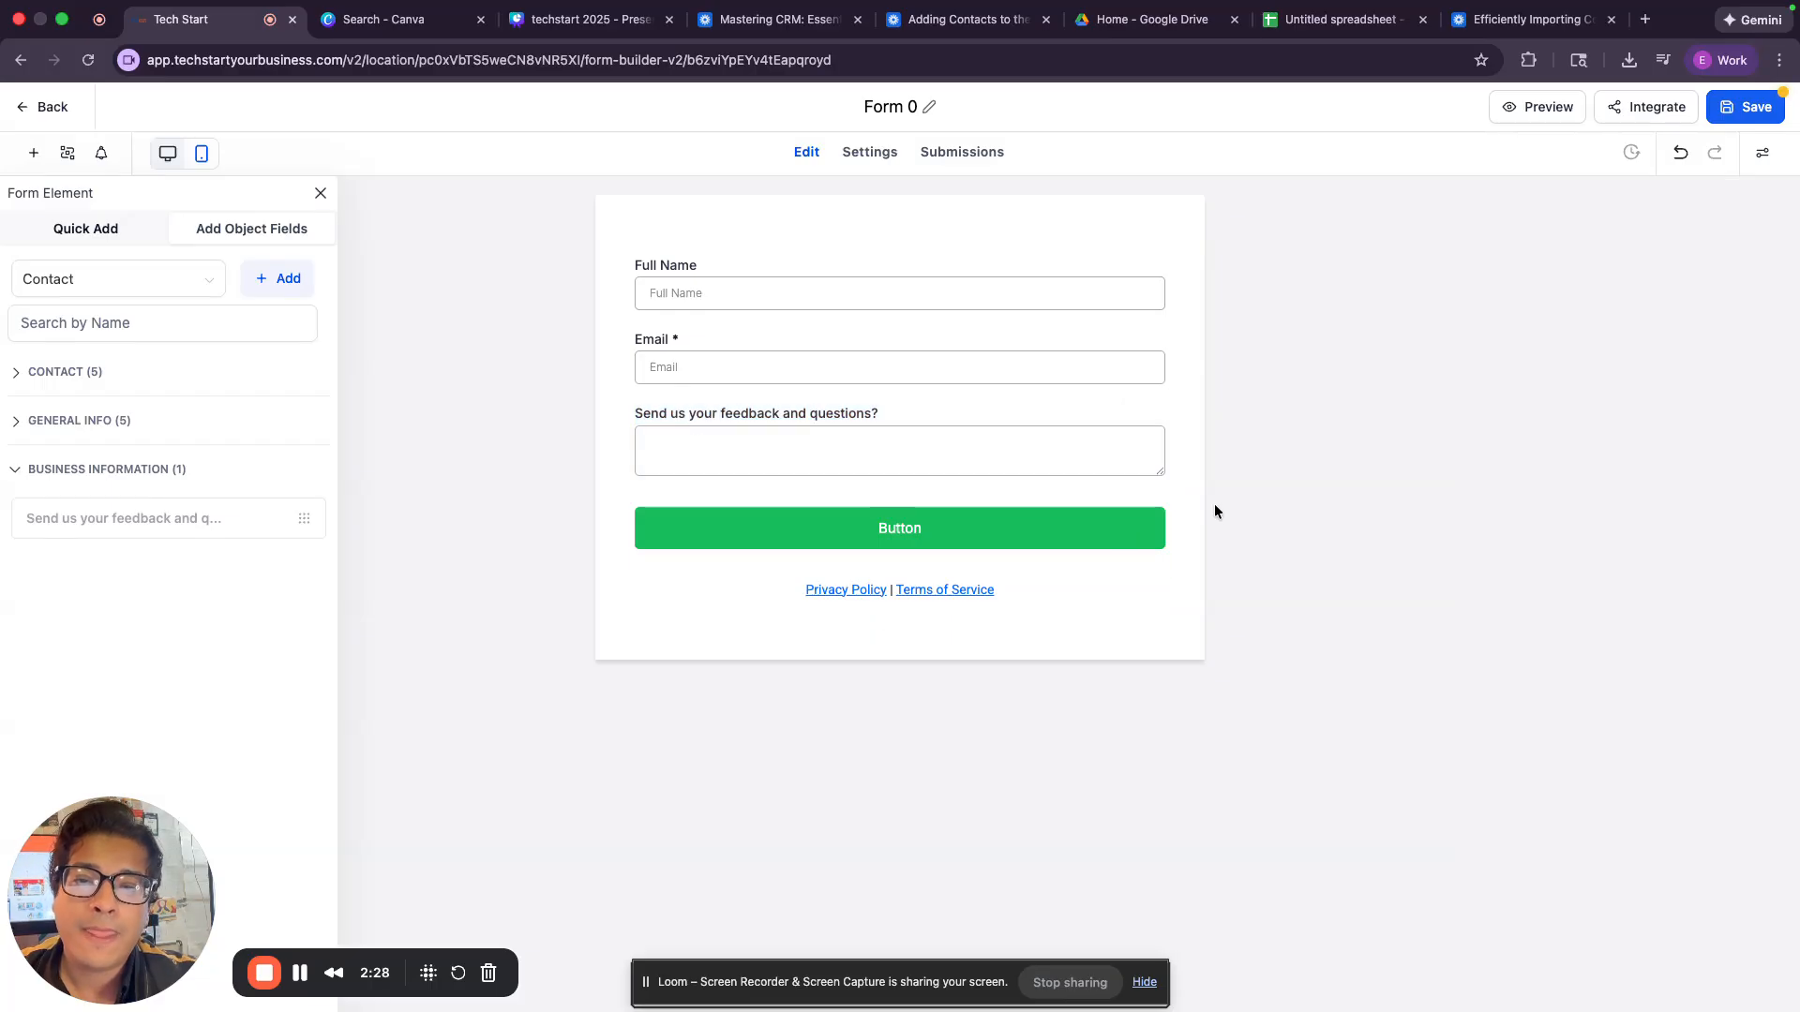
# Check the Privacy Policy link settings without changing them, and delete the Privacy Policy and Terms of Service text block.
pyautogui.click(872, 609)
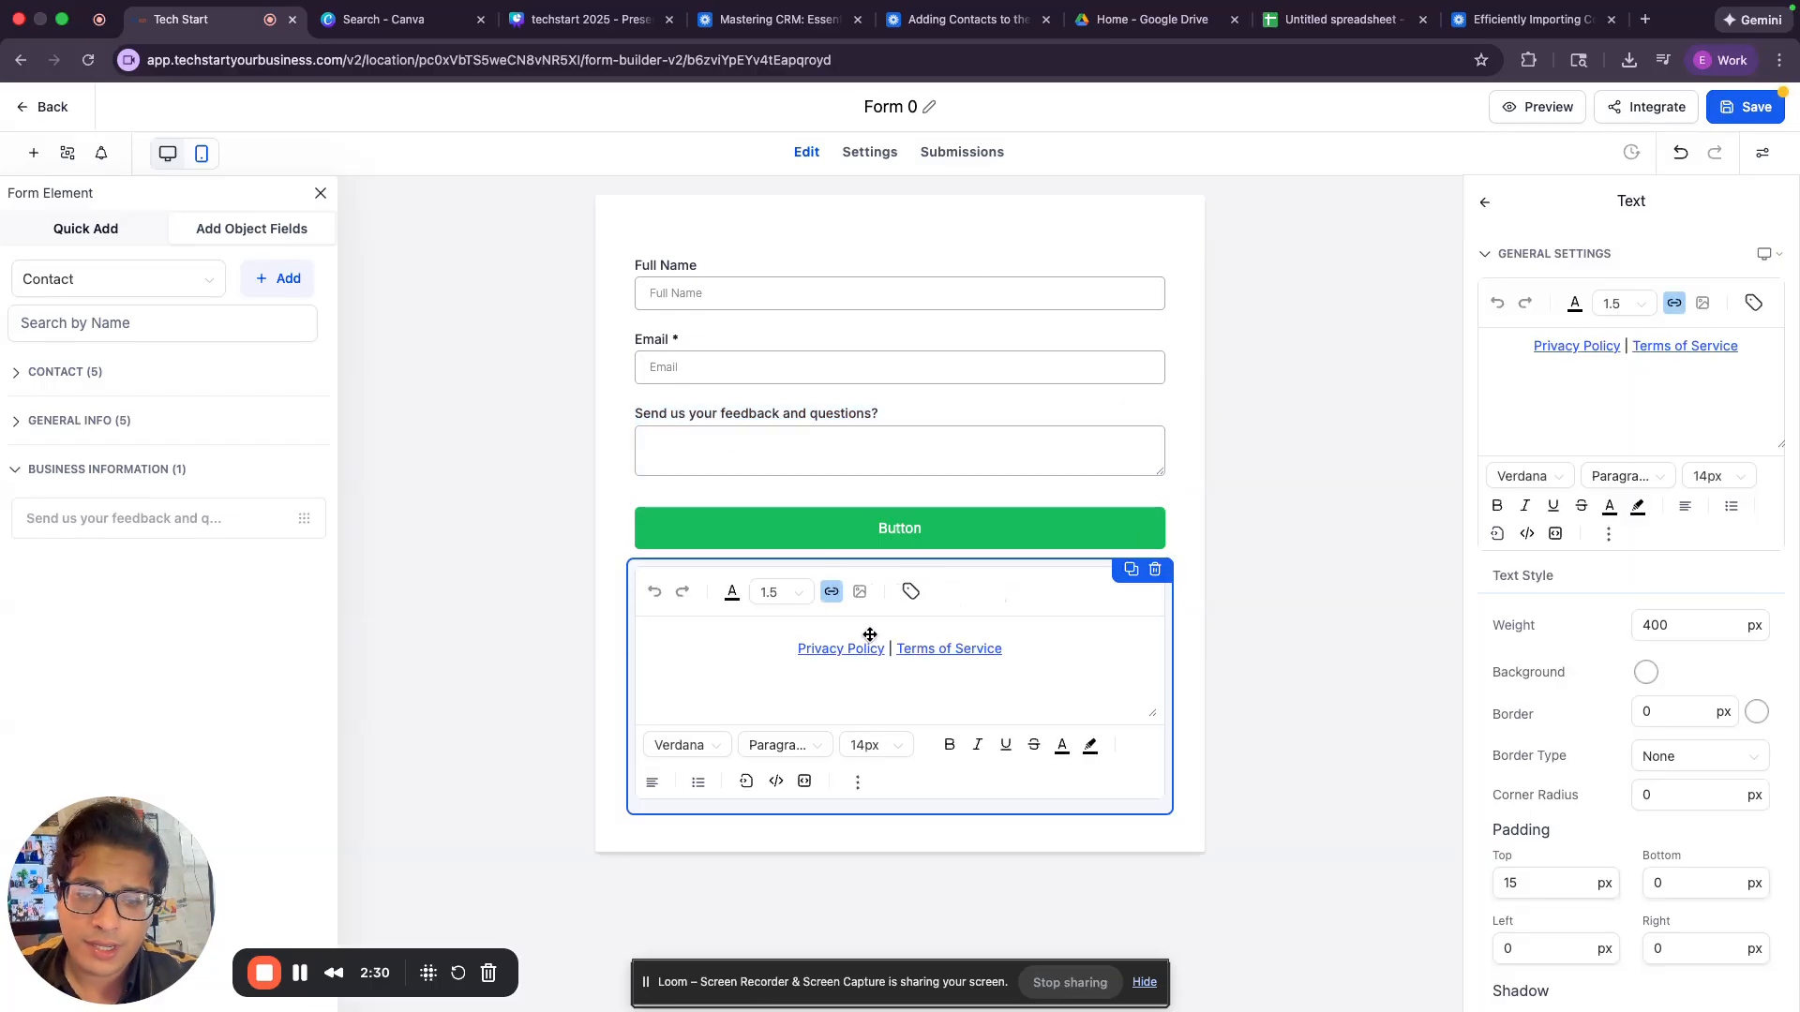
pyautogui.moveTo(798, 649); pyautogui.dragTo(884, 649)
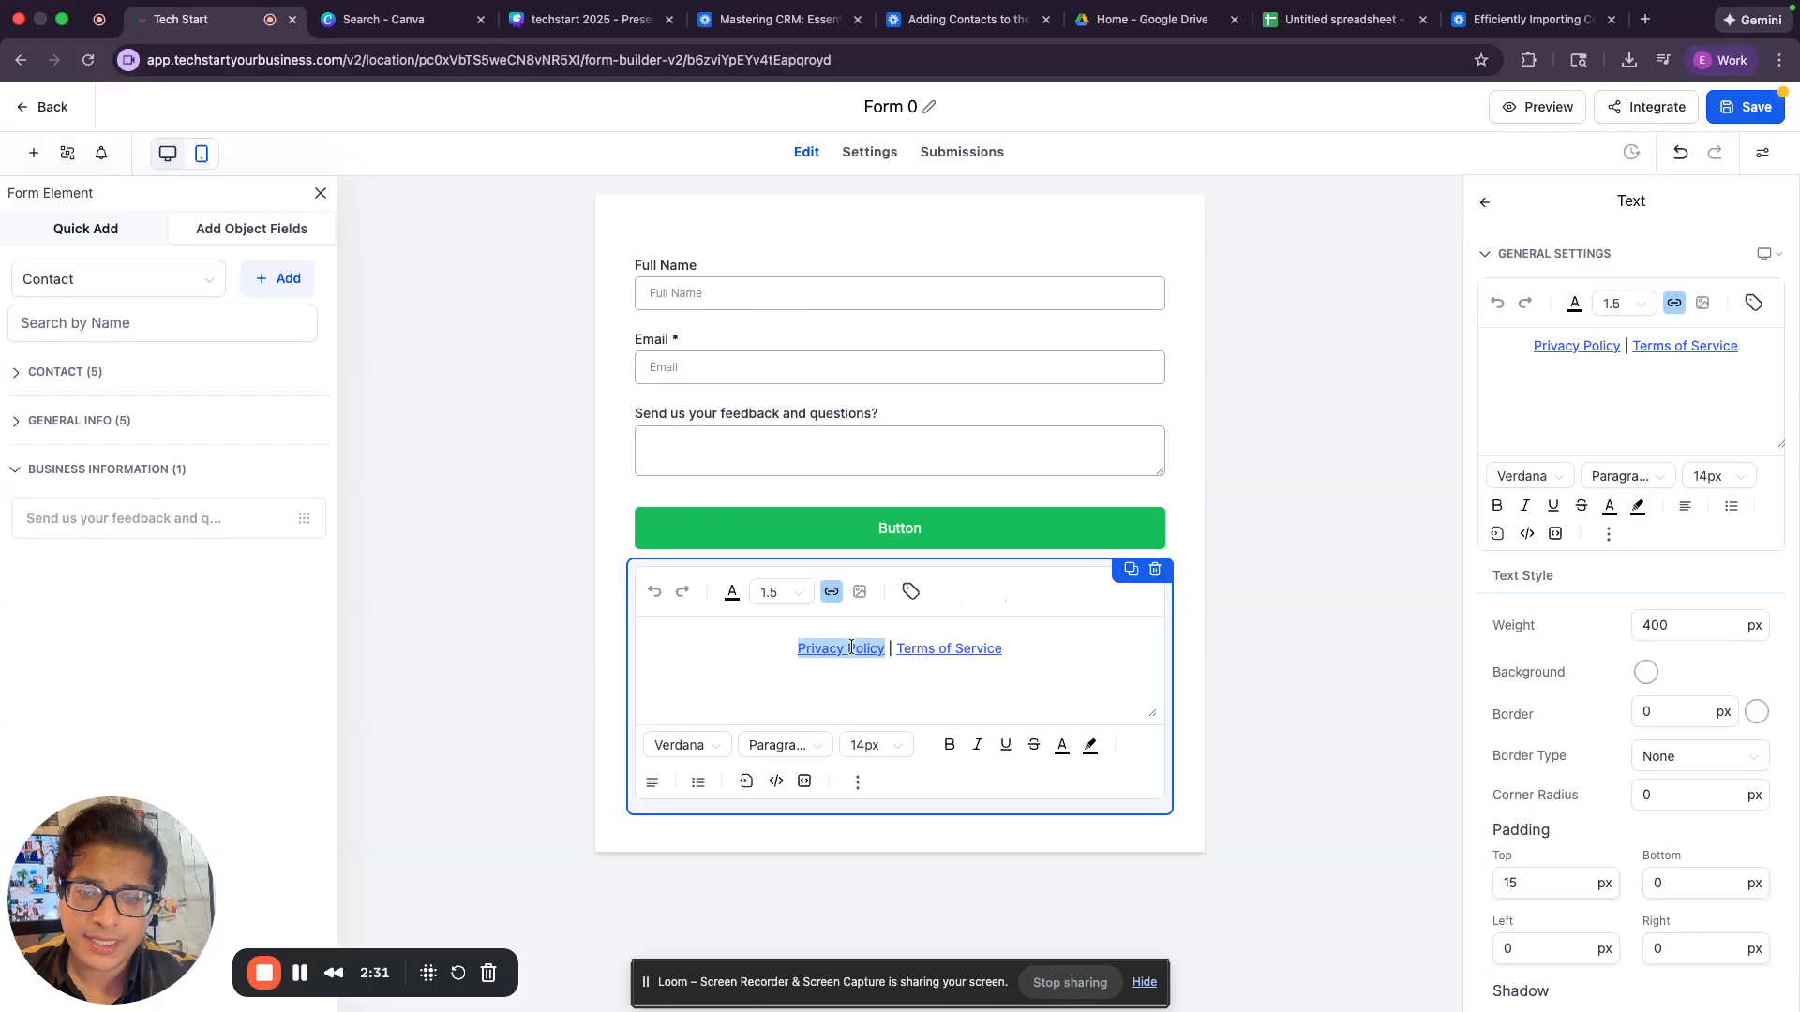
pyautogui.click(830, 592)
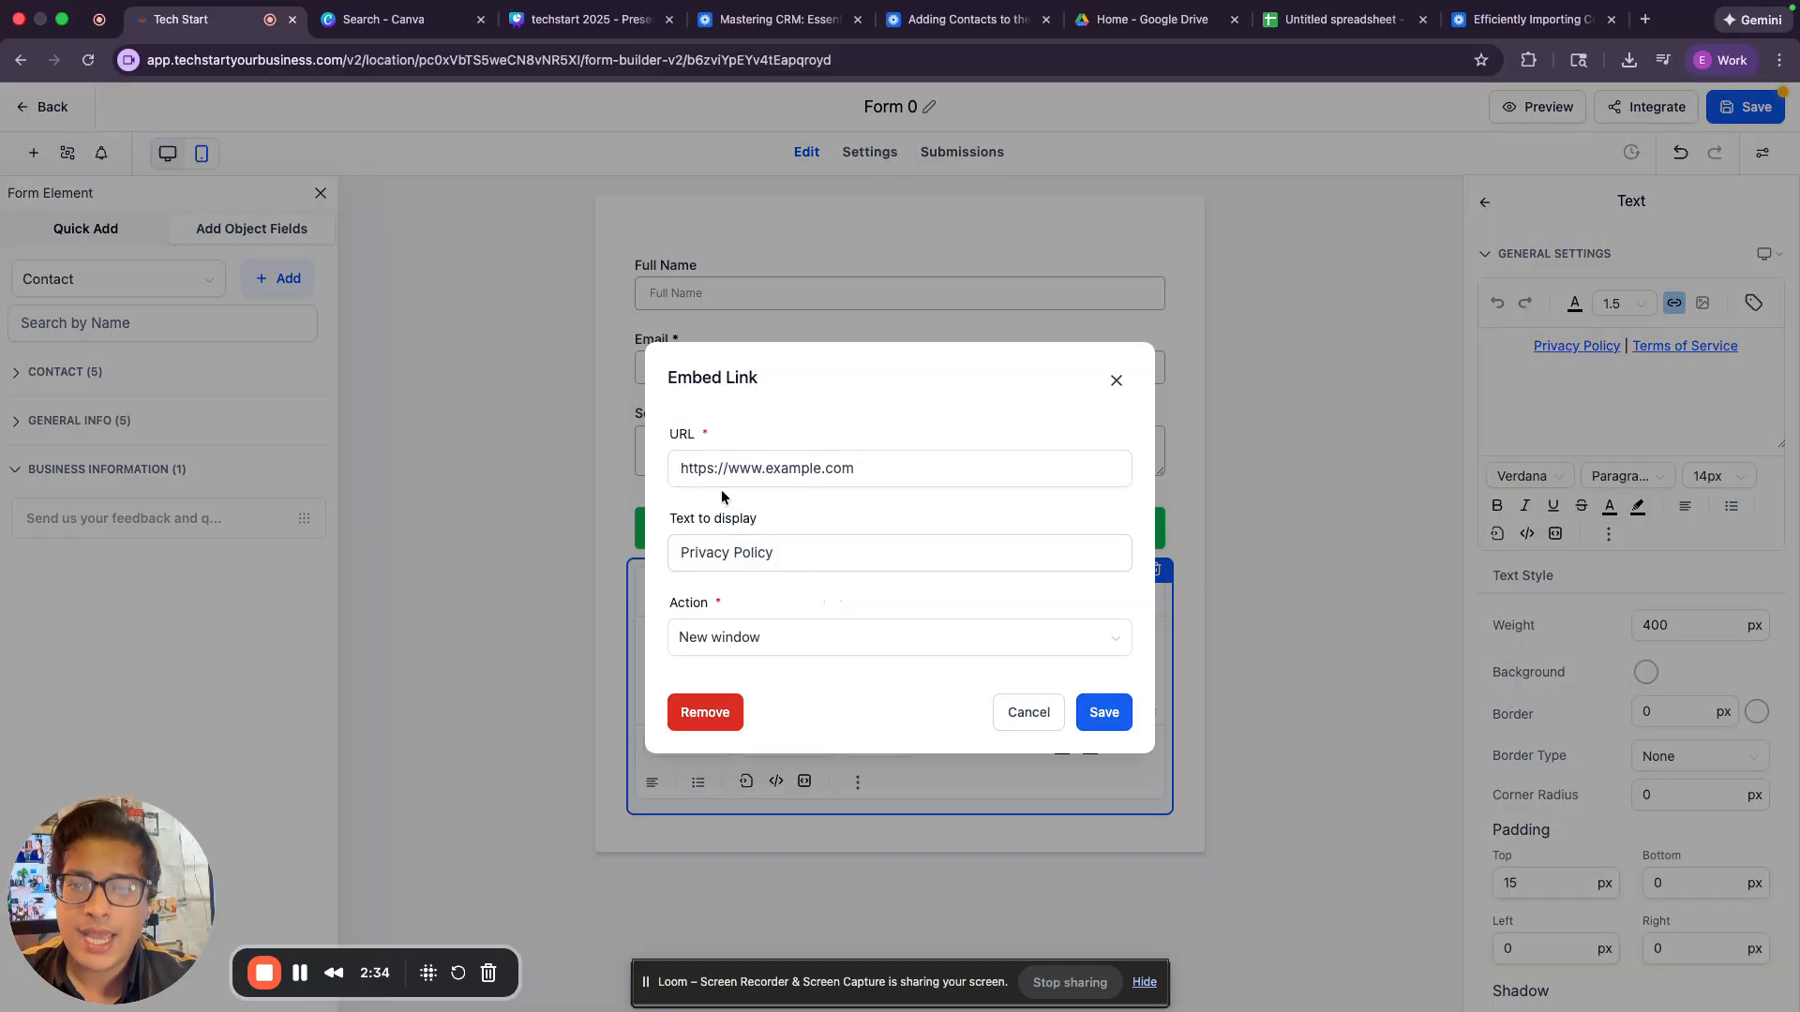
pyautogui.click(1034, 717)
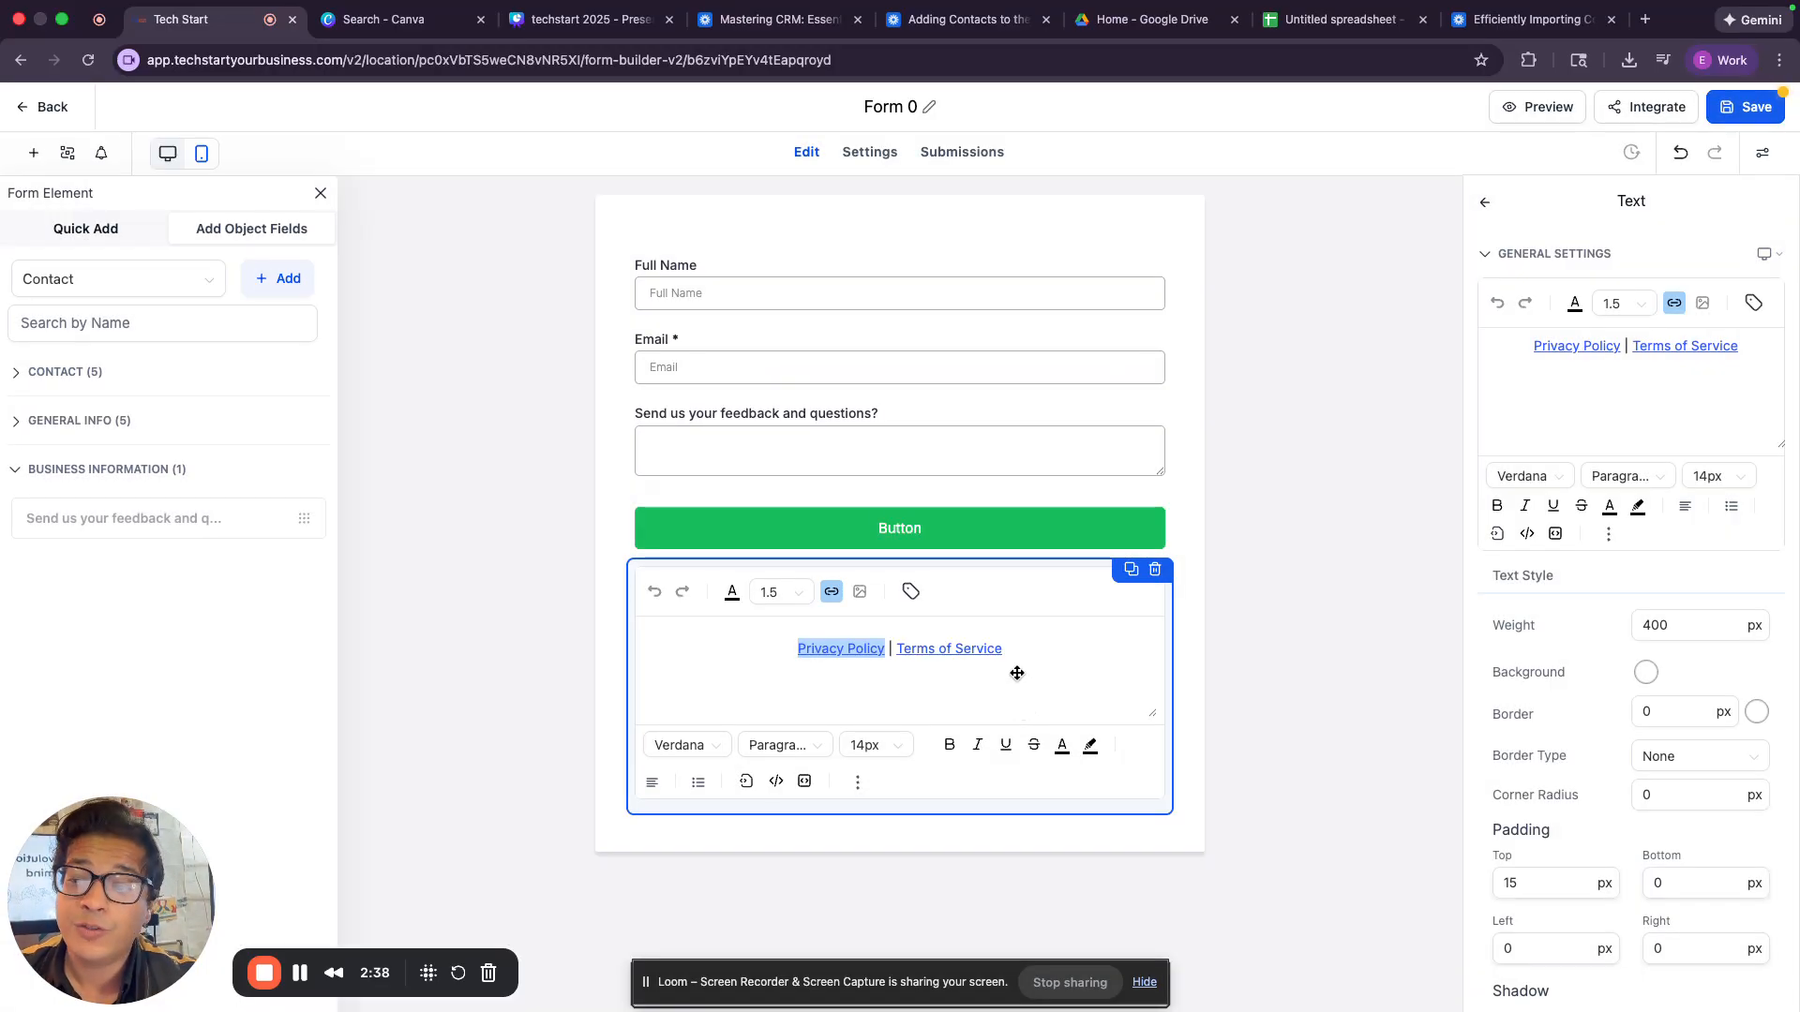
pyautogui.click(1155, 571)
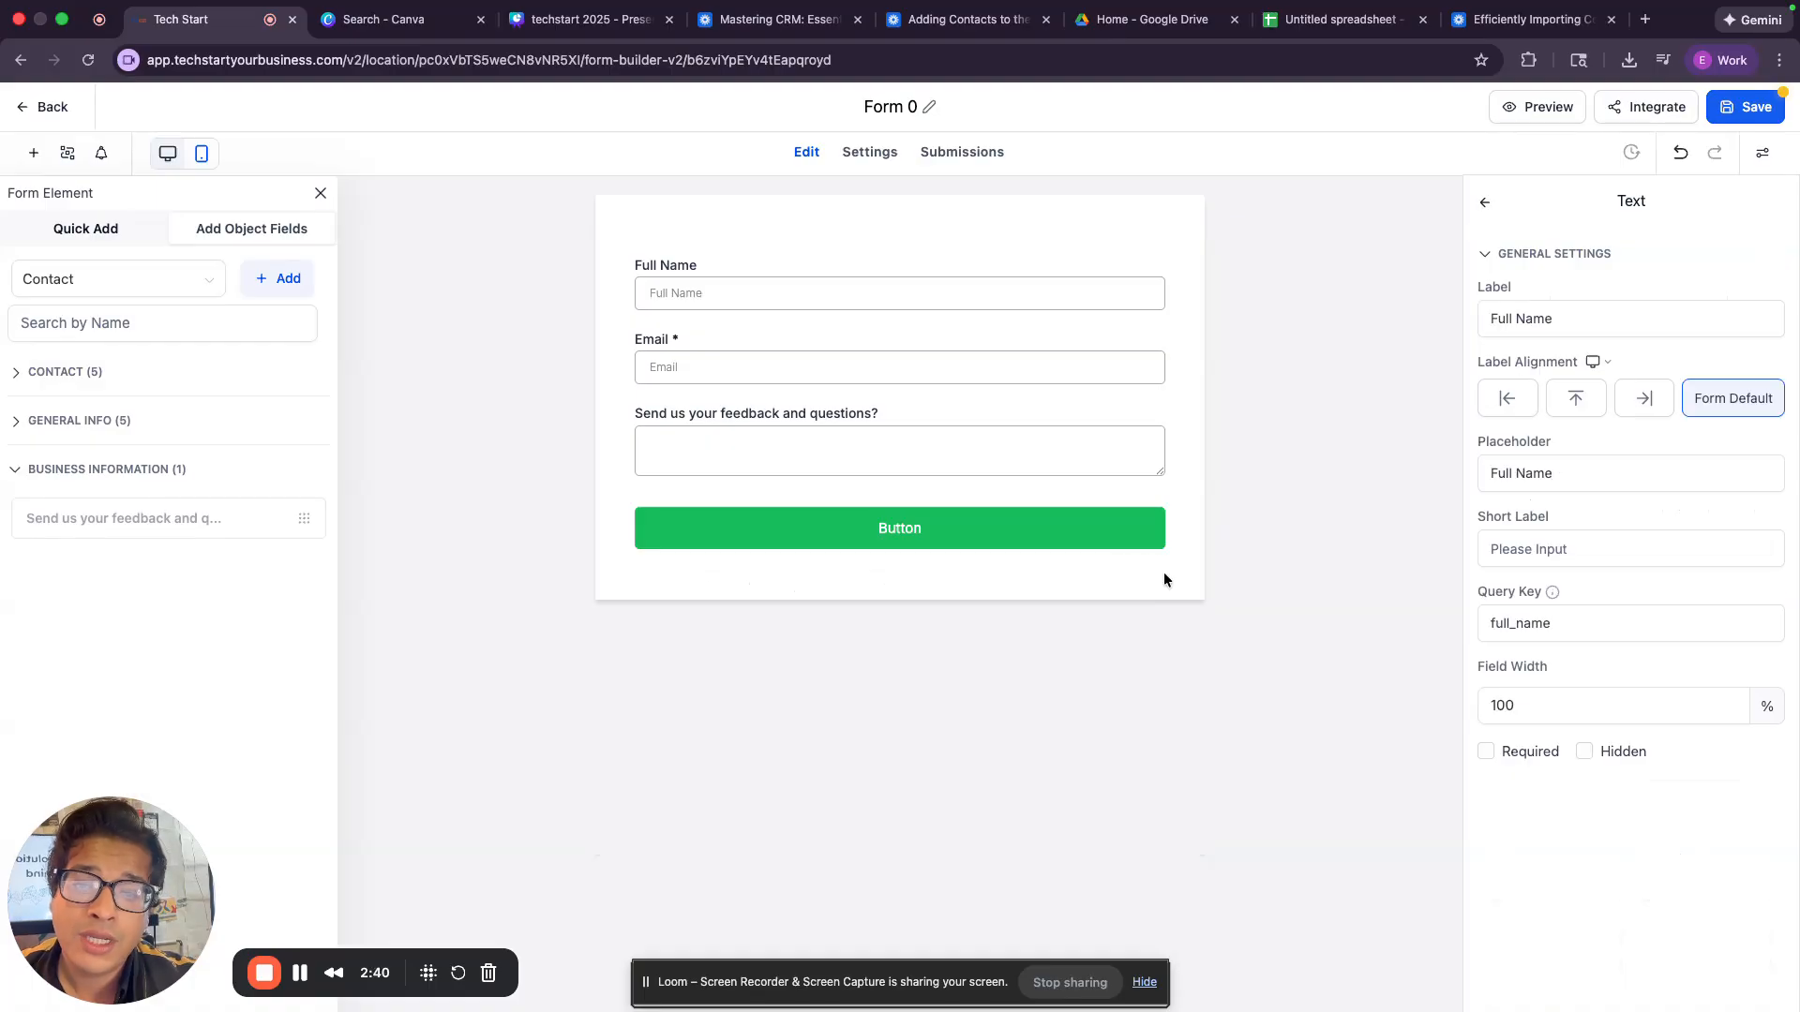
# Change the form button's text to "Contact Us".
pyautogui.click(1085, 537)
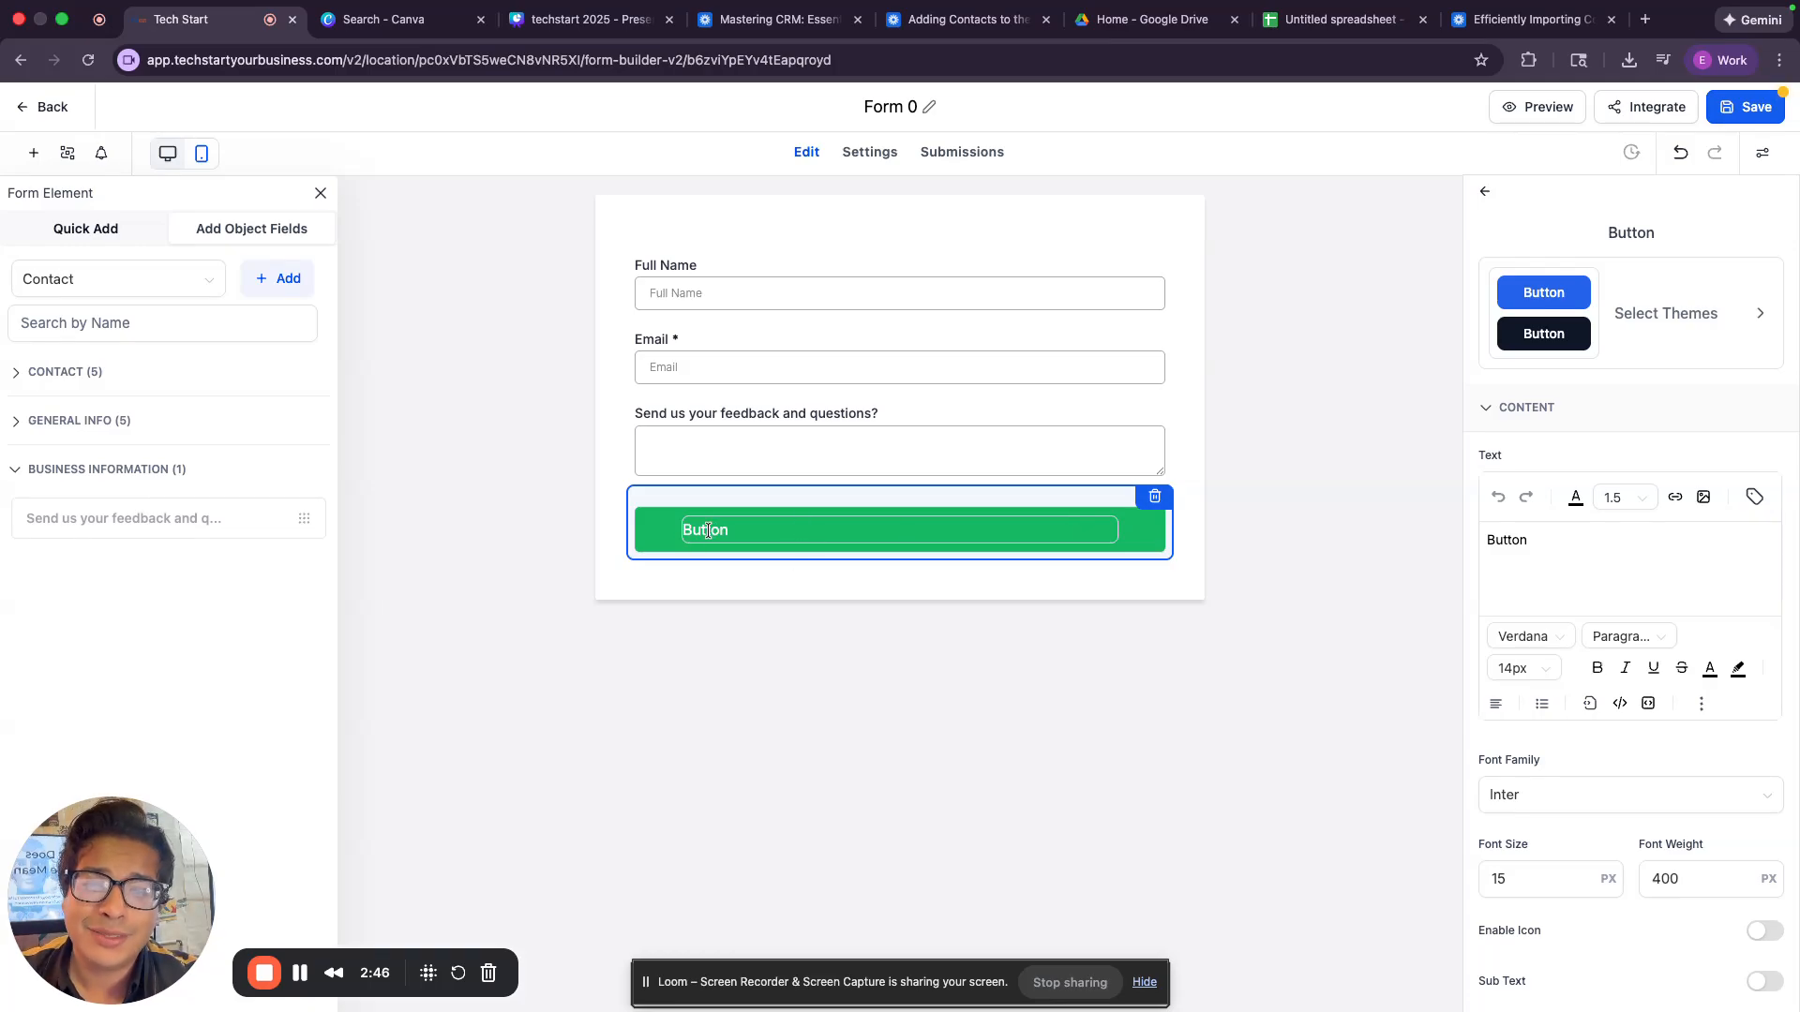
pyautogui.doubleClick(1507, 539)
pyautogui.write('Submit')
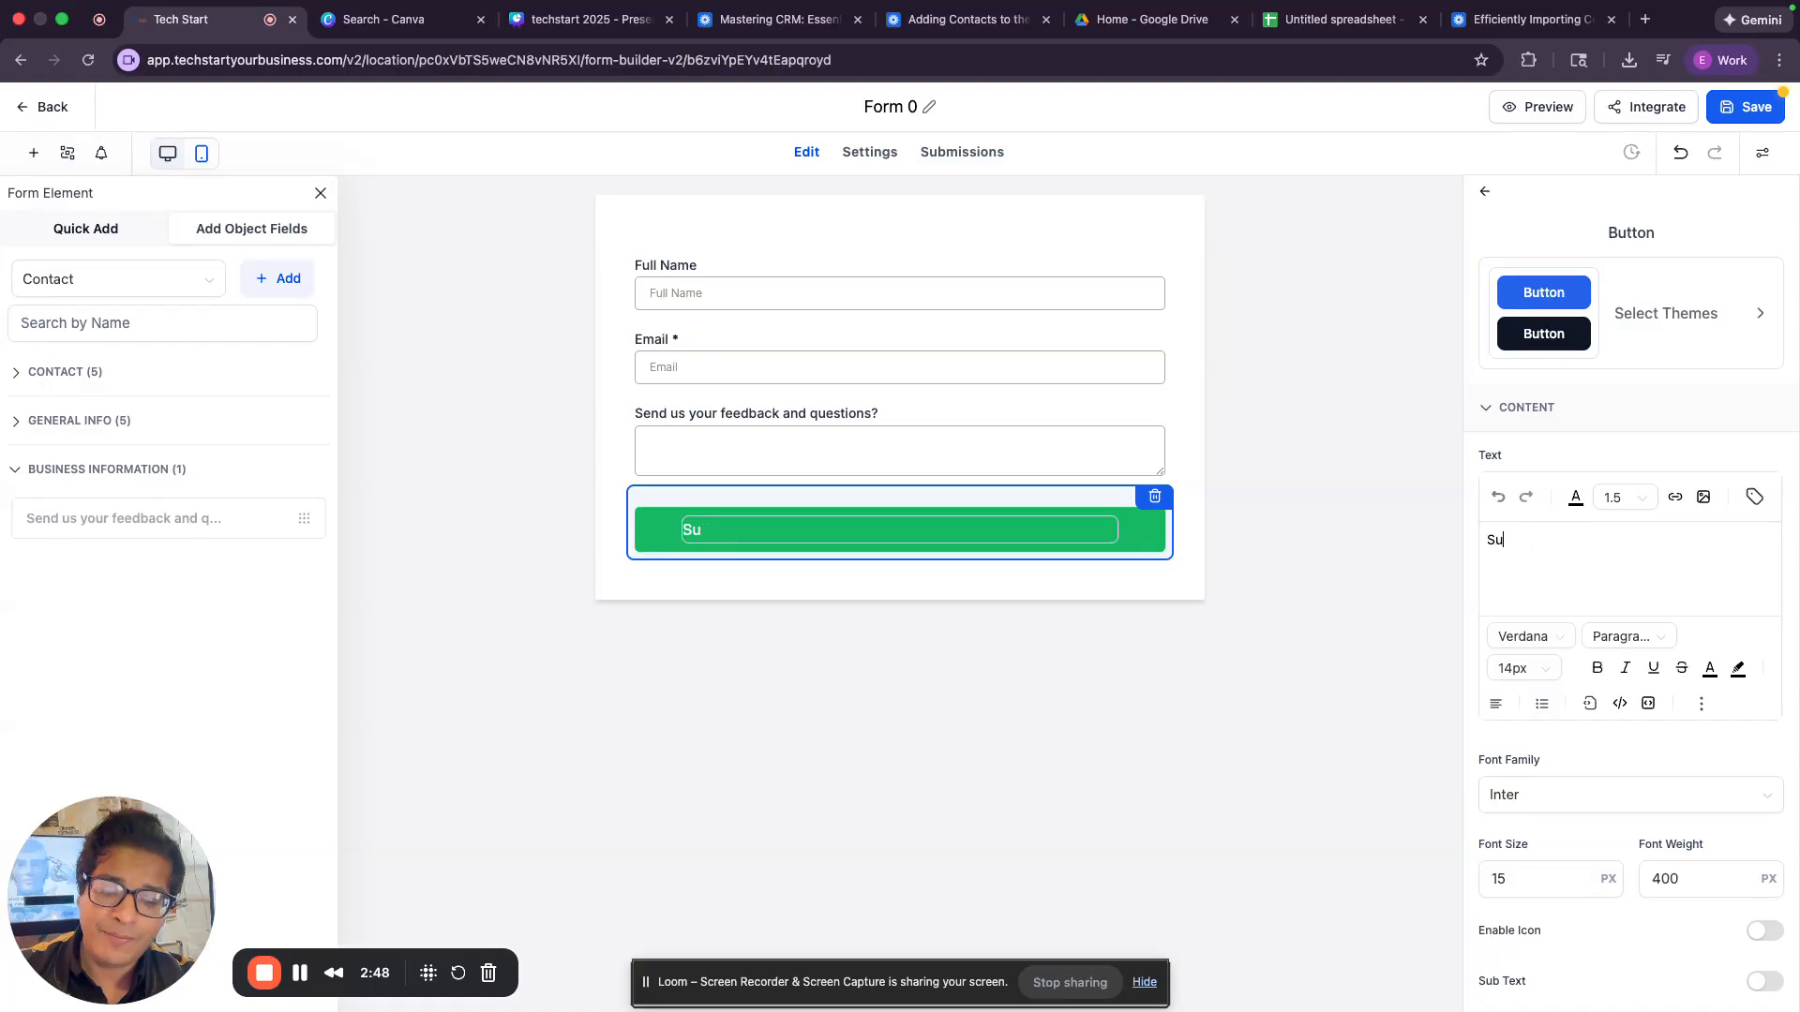
pyautogui.press('super+a')
pyautogui.write('Contact Us')
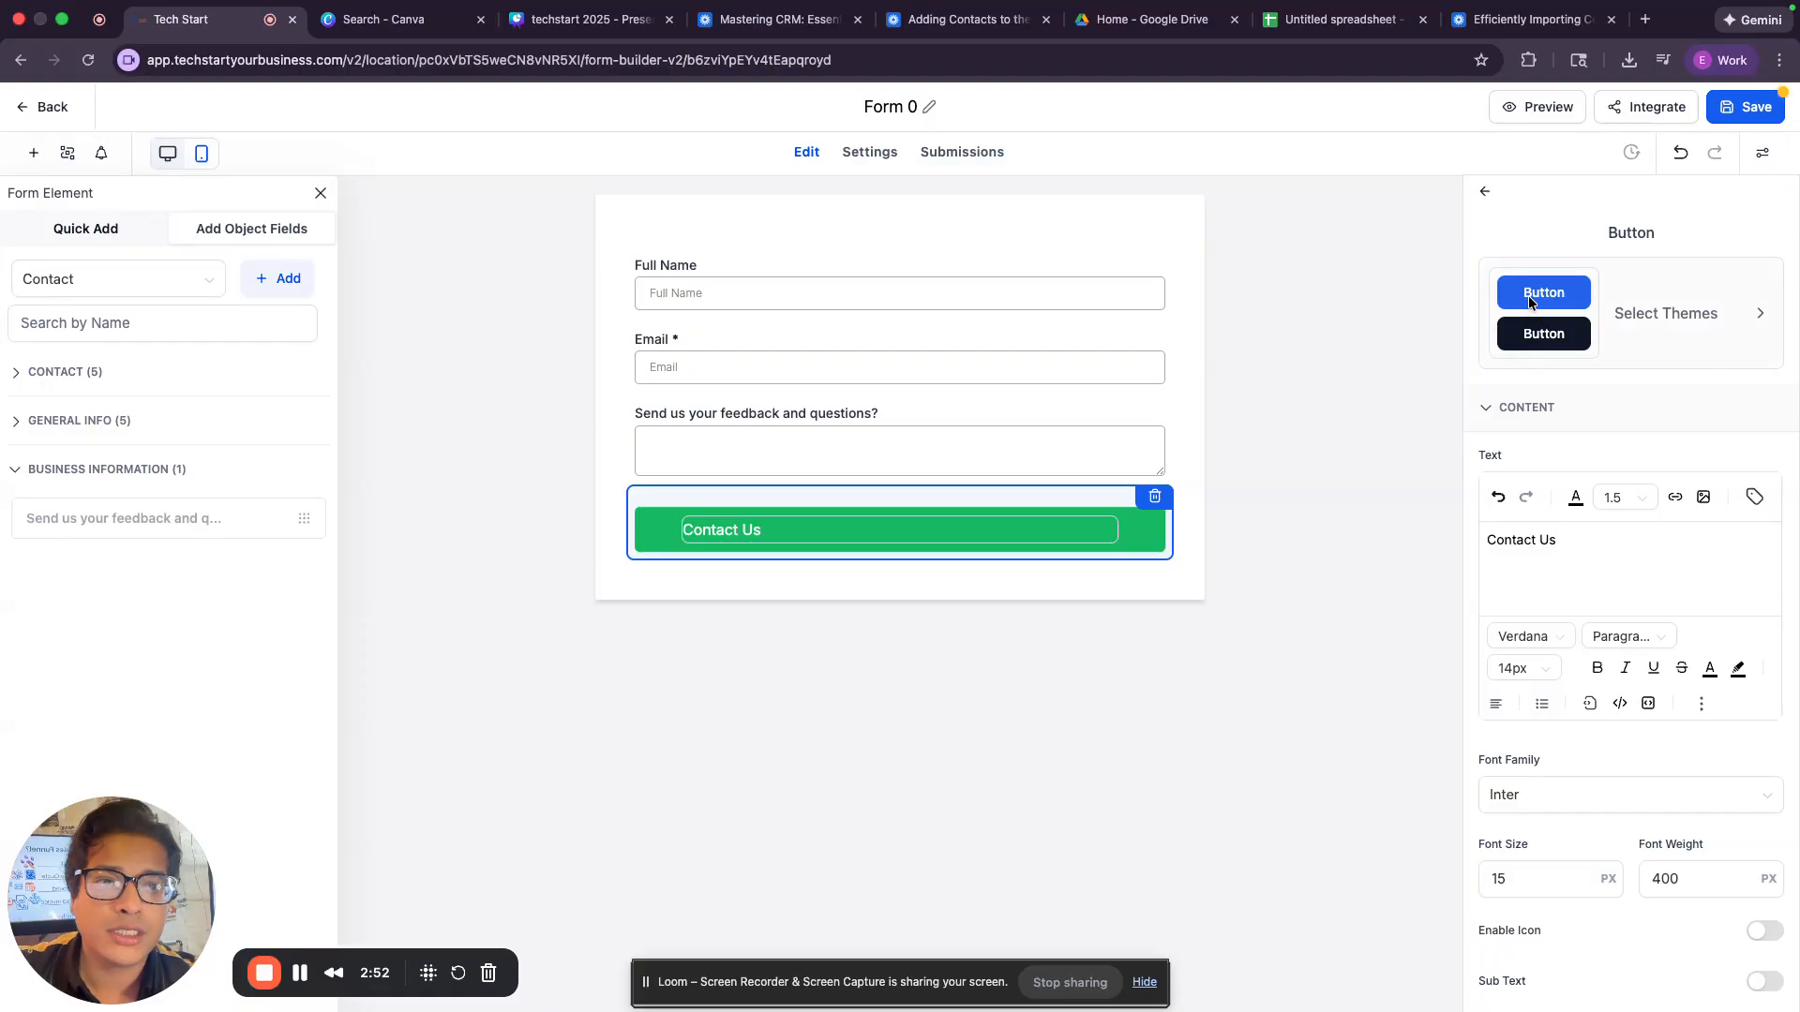
# Apply the blue theme to the Contact Us button.
pyautogui.click(1537, 295)
pyautogui.click(1564, 330)
pyautogui.click(1561, 279)
pyautogui.click(1336, 294)
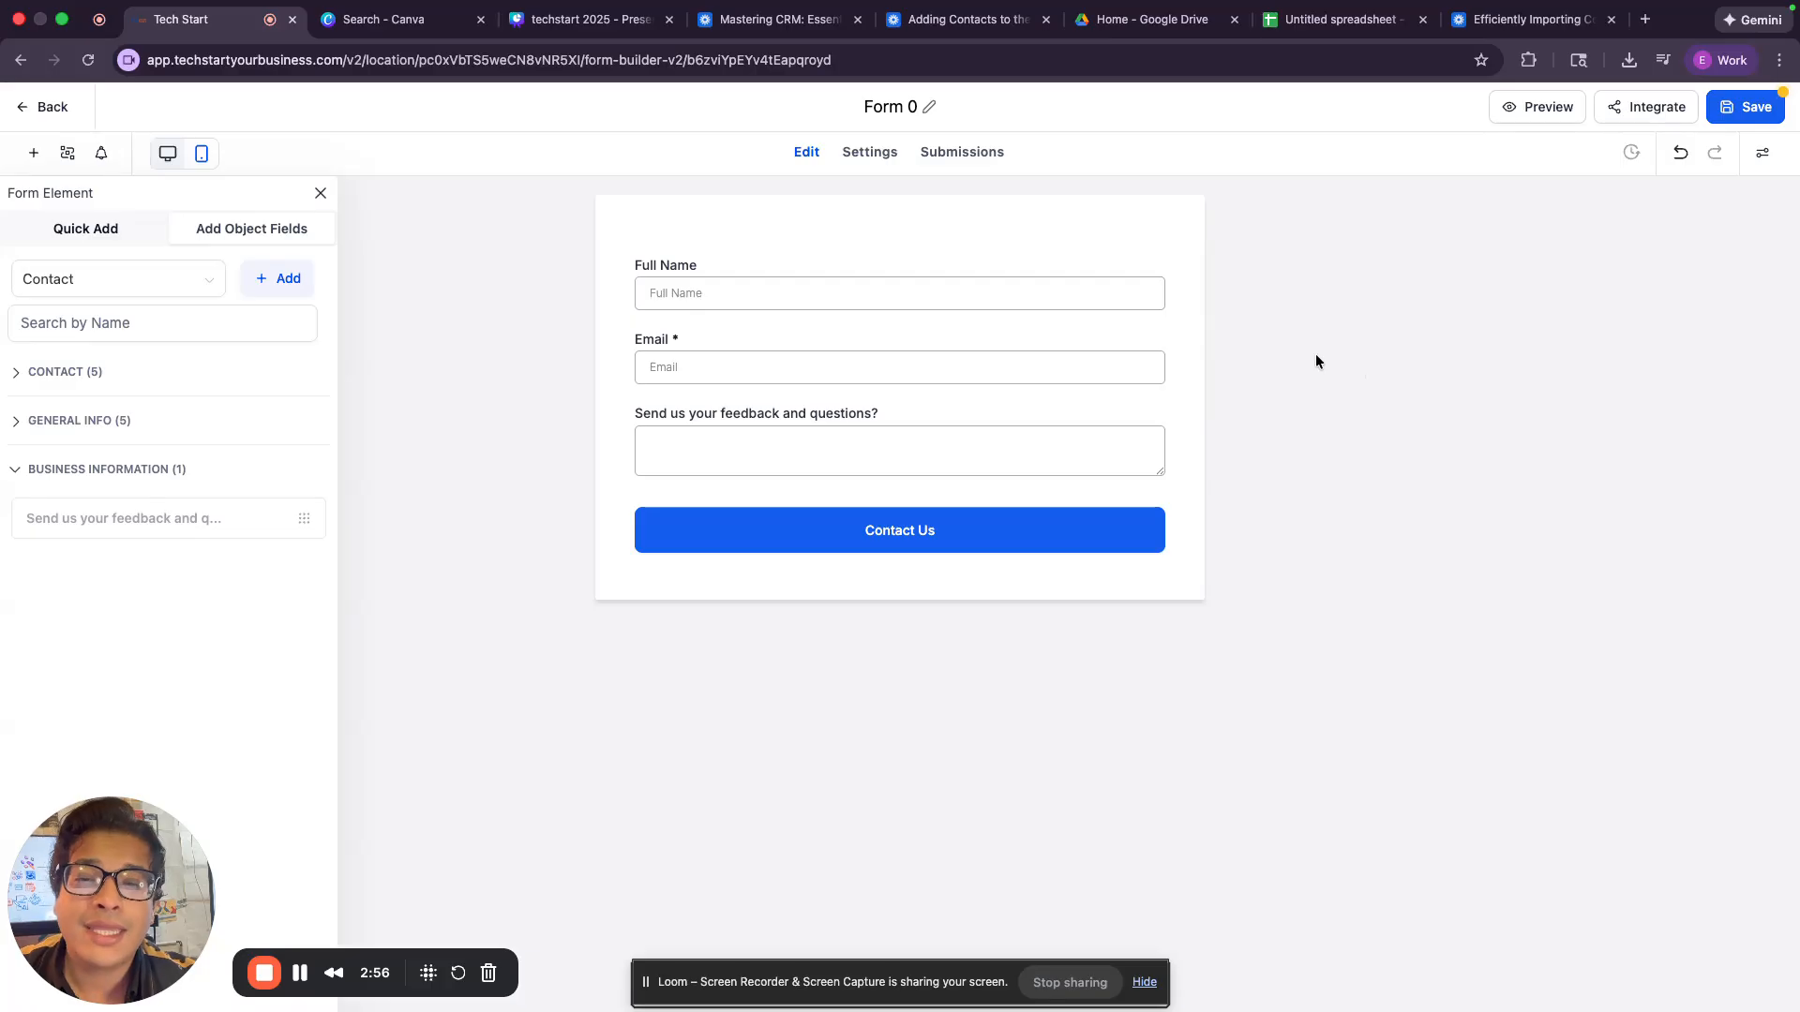
# Make the Full Name field and the feedback and questions field required.
pyautogui.click(750, 266)
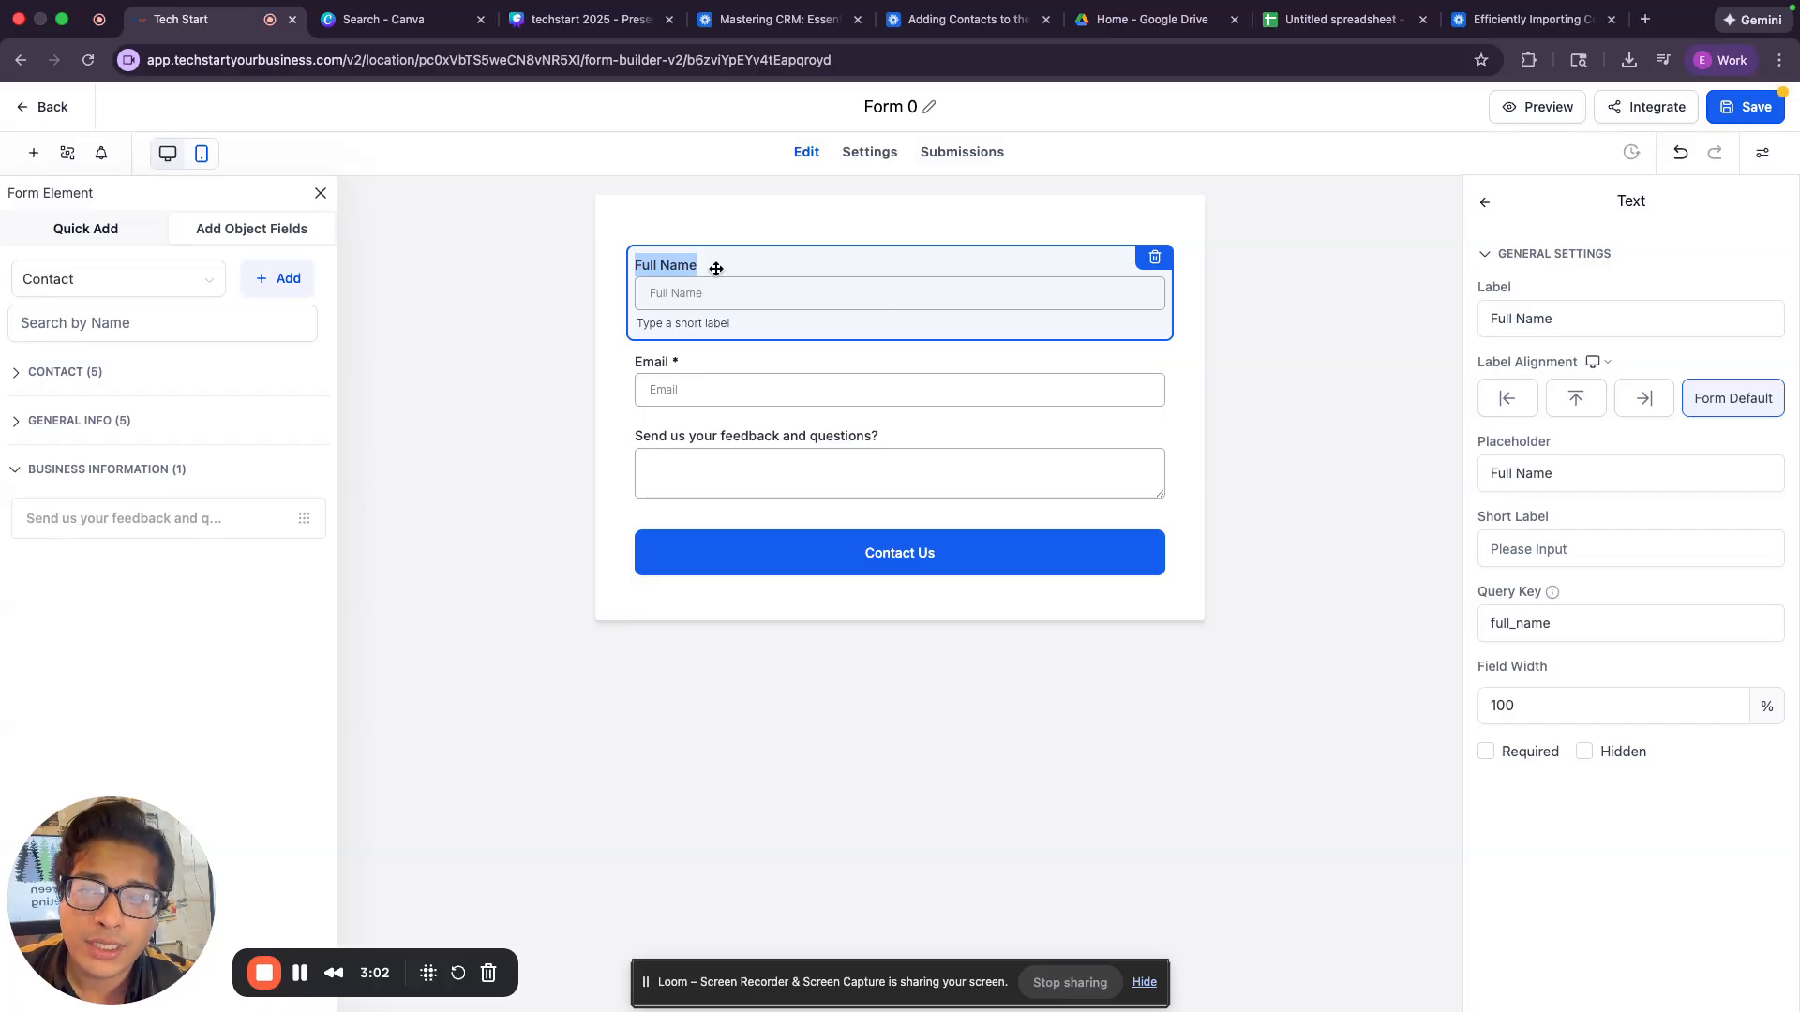
pyautogui.click(1486, 754)
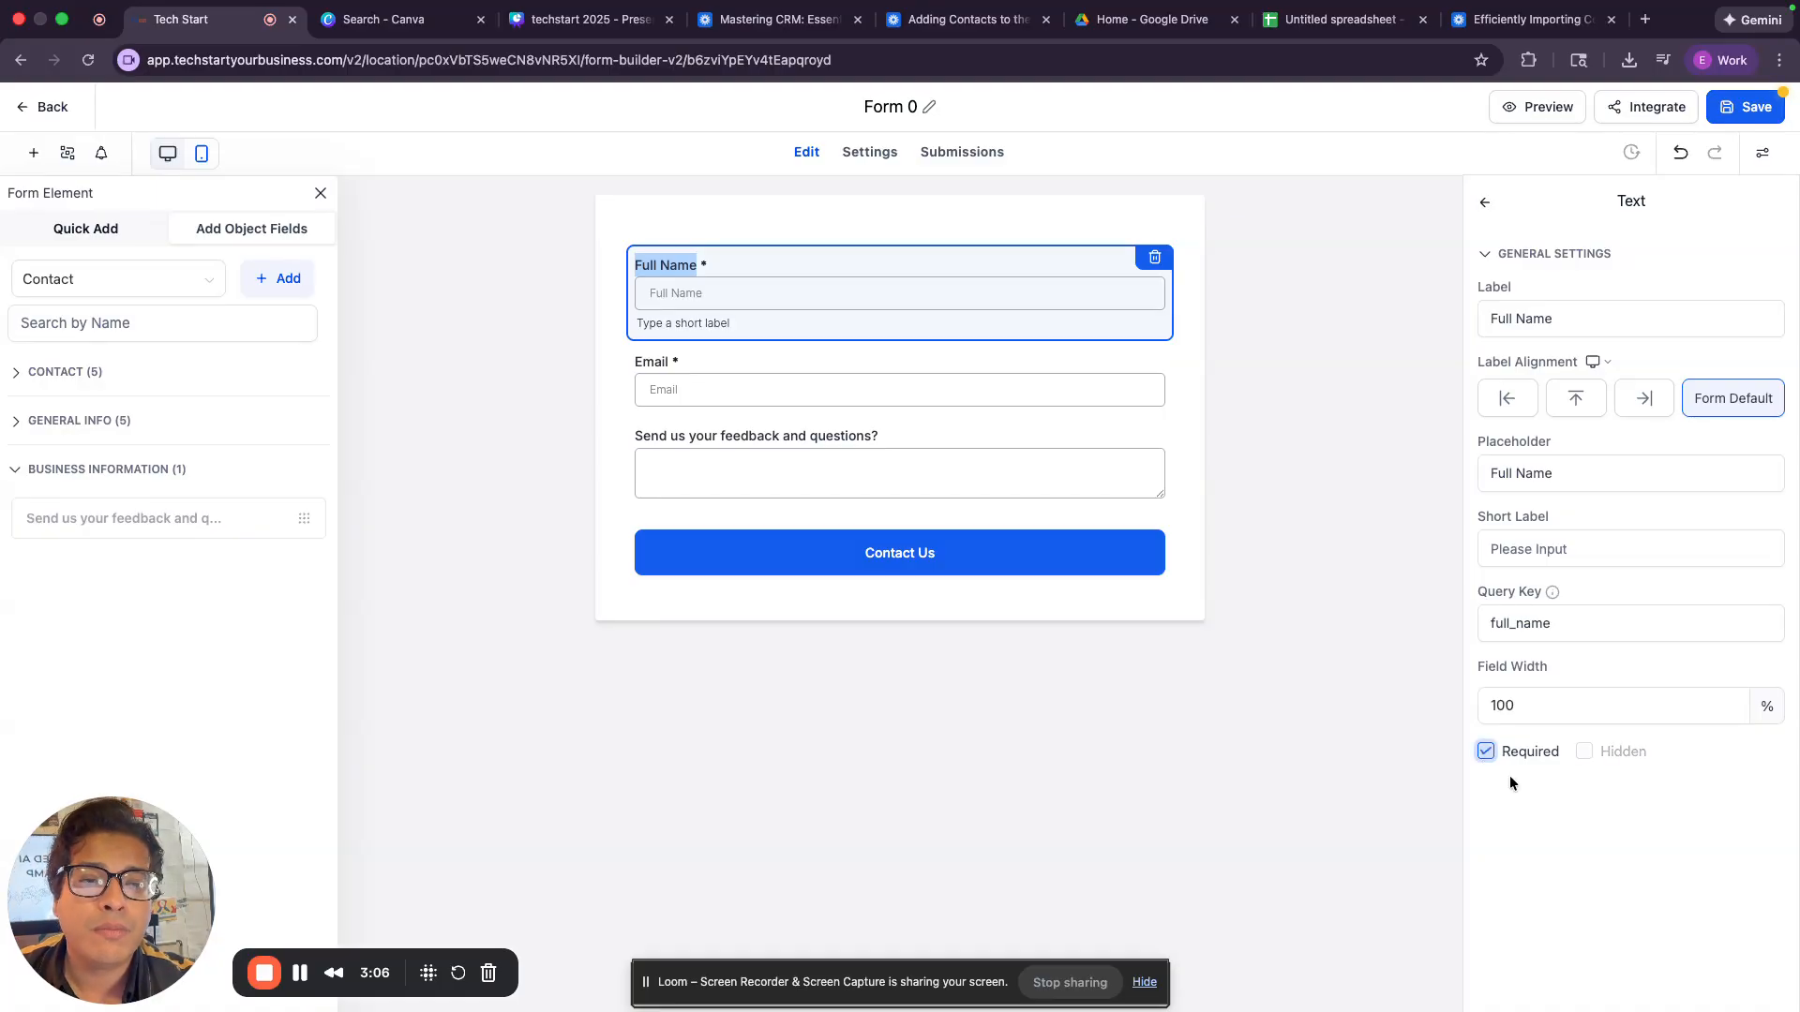
pyautogui.click(1144, 506)
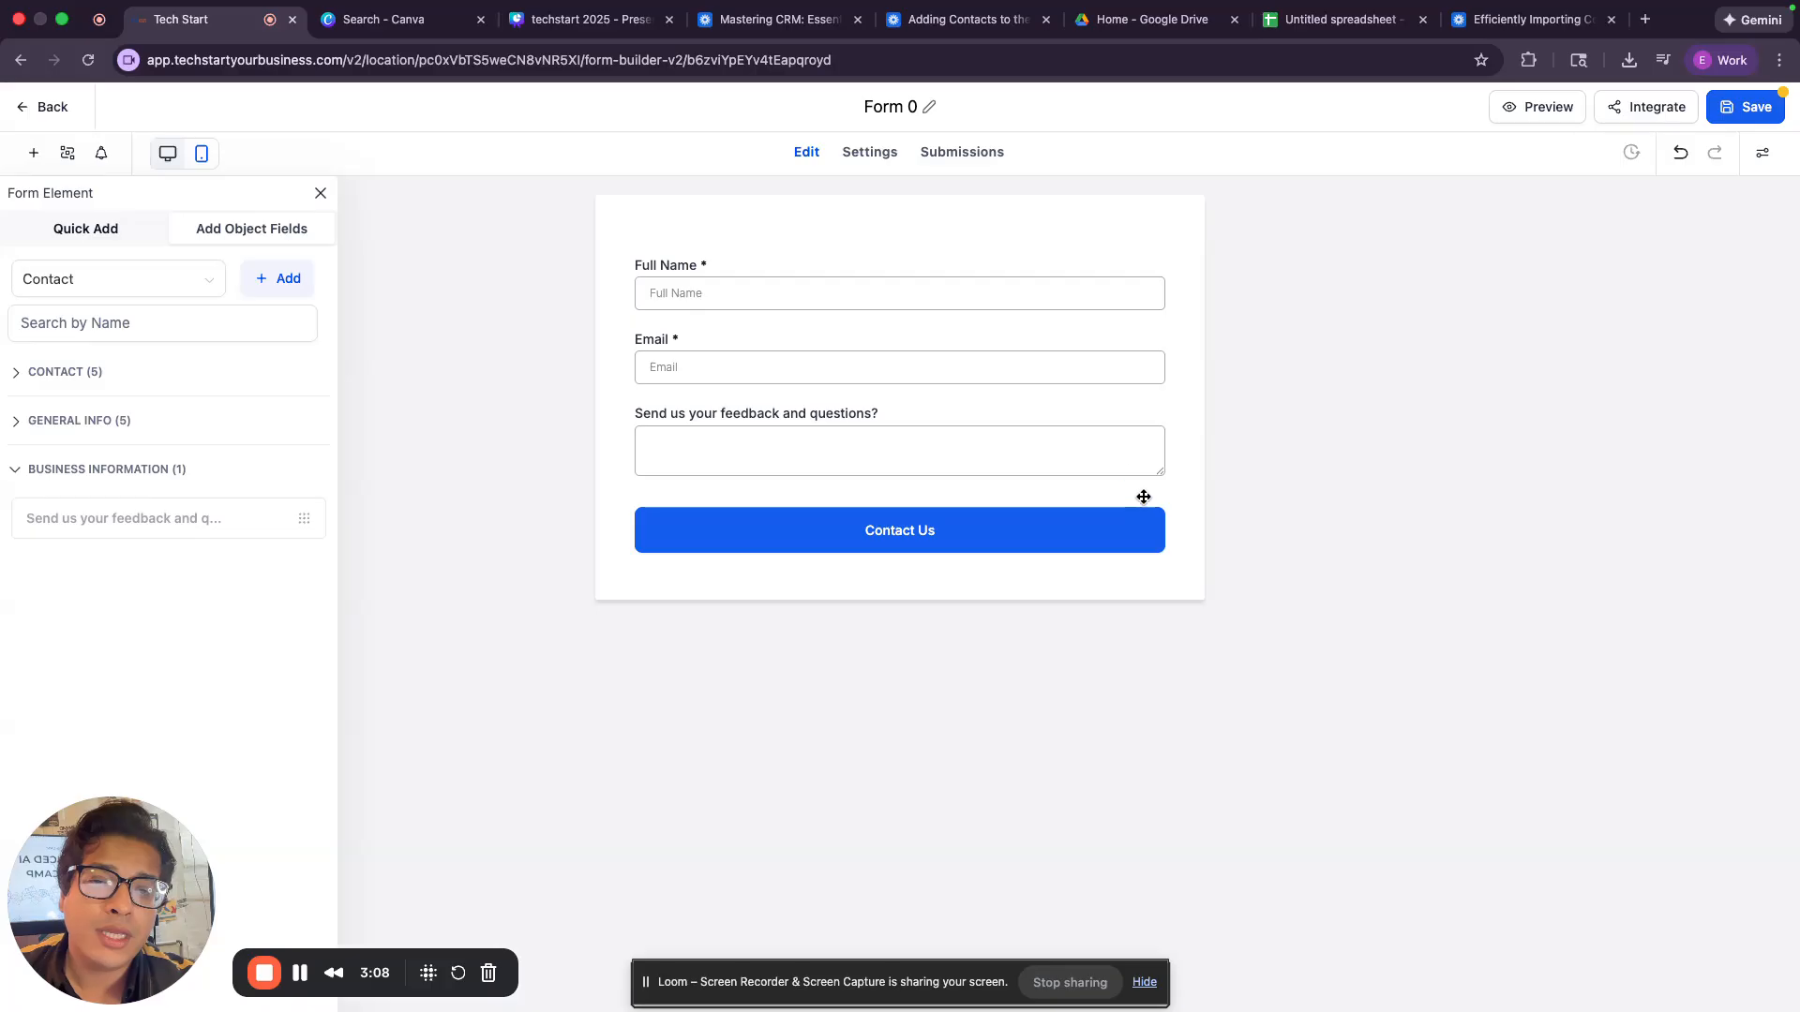
pyautogui.click(1119, 470)
pyautogui.click(1515, 647)
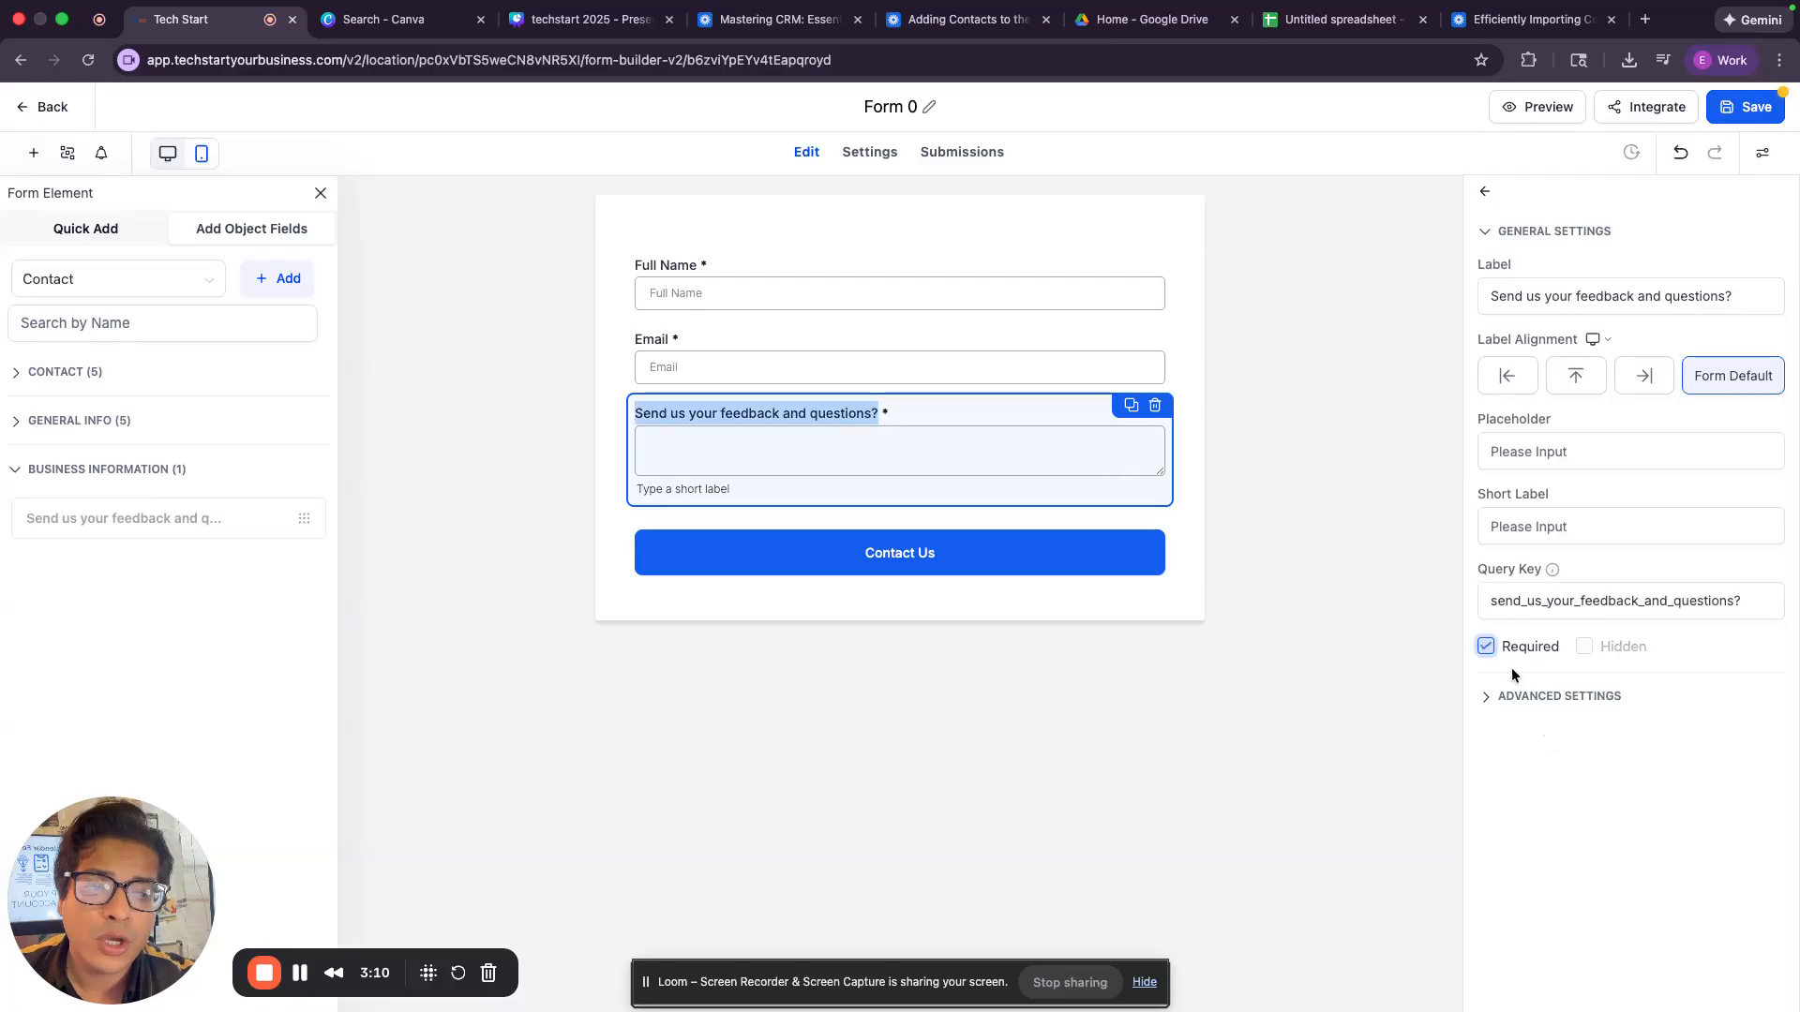
pyautogui.click(1386, 647)
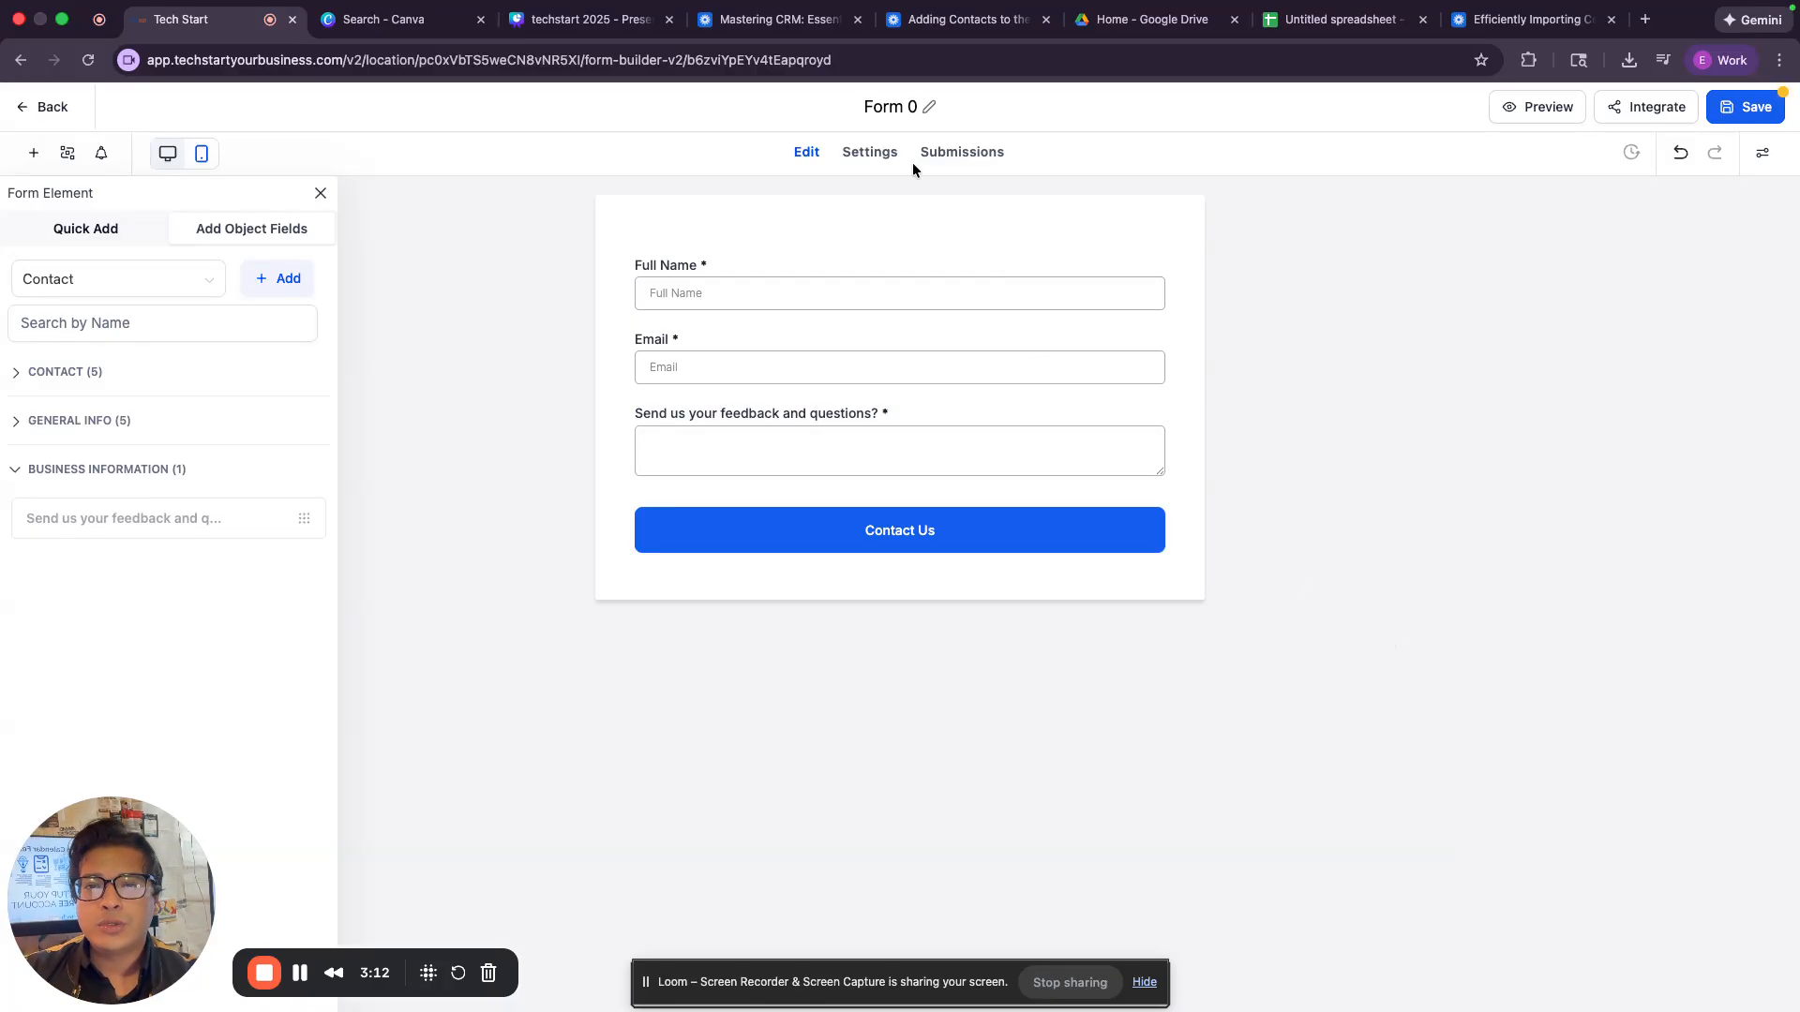
# Rename the form "Contact Us" and save it.
pyautogui.click(891, 106)
pyautogui.write('Contat')
pyautogui.press('BackSpace')
pyautogui.write('ct Us')
pyautogui.press('Return')
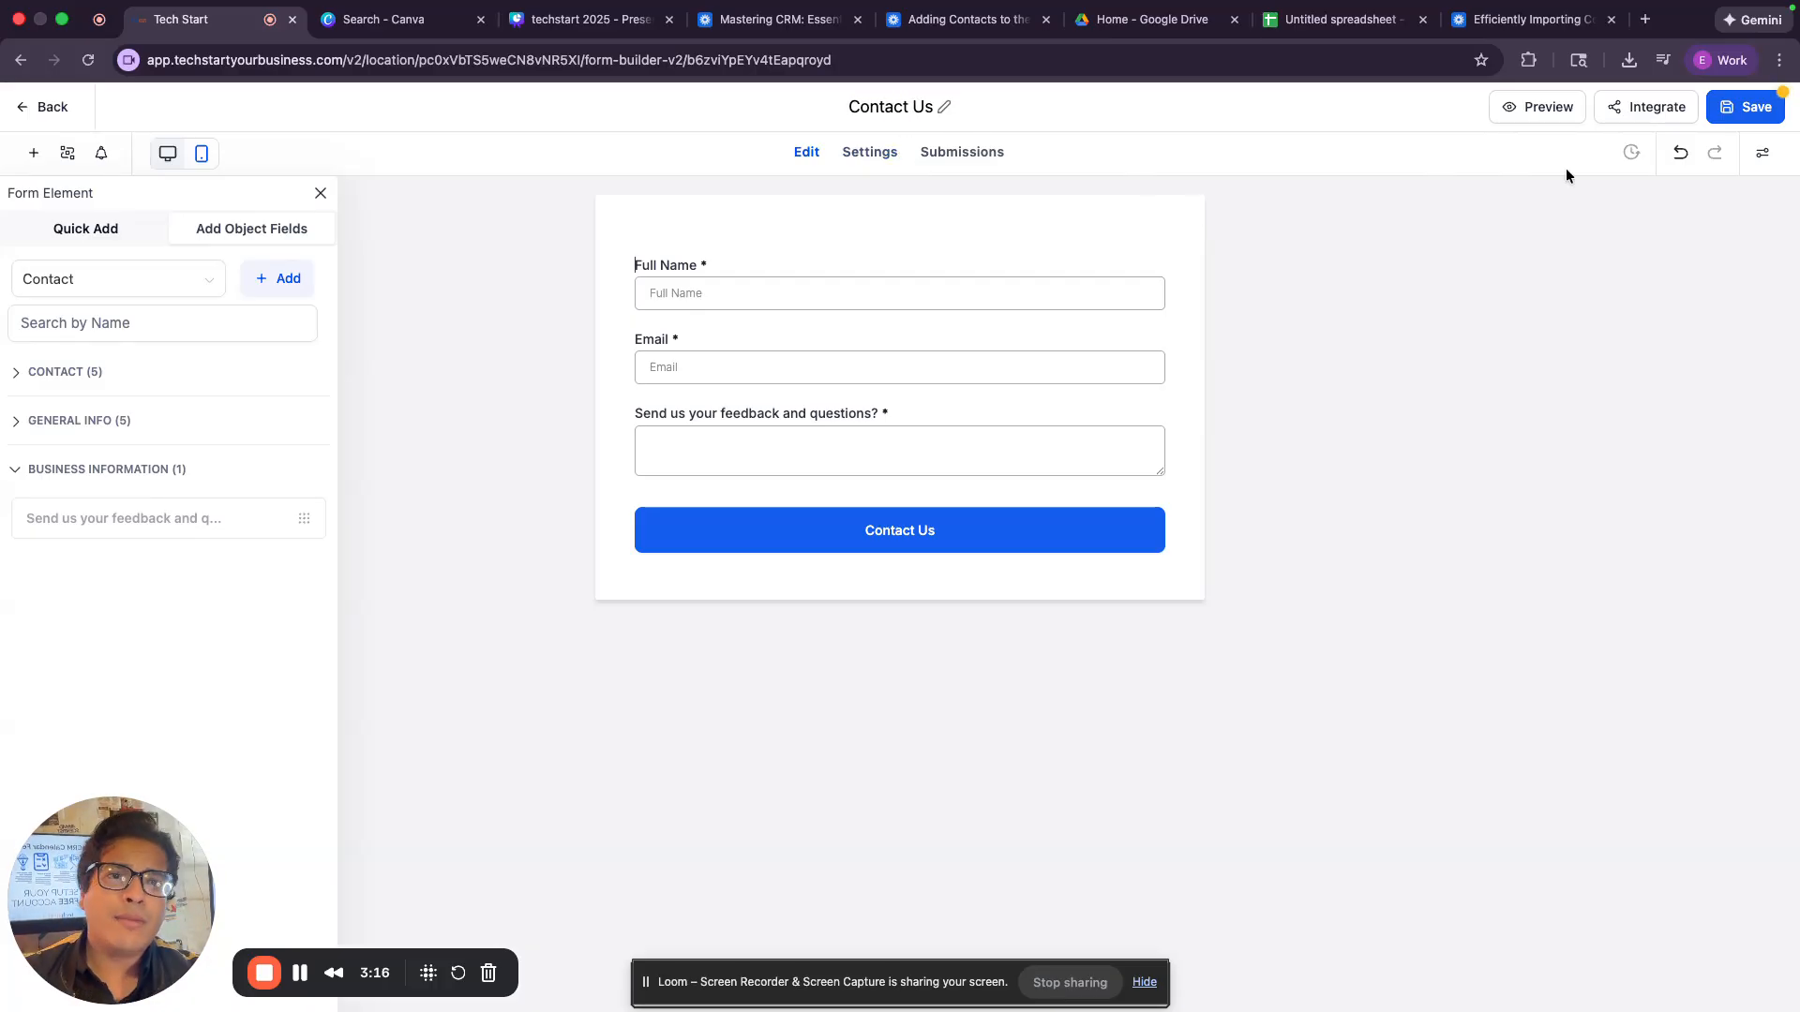
pyautogui.click(1723, 115)
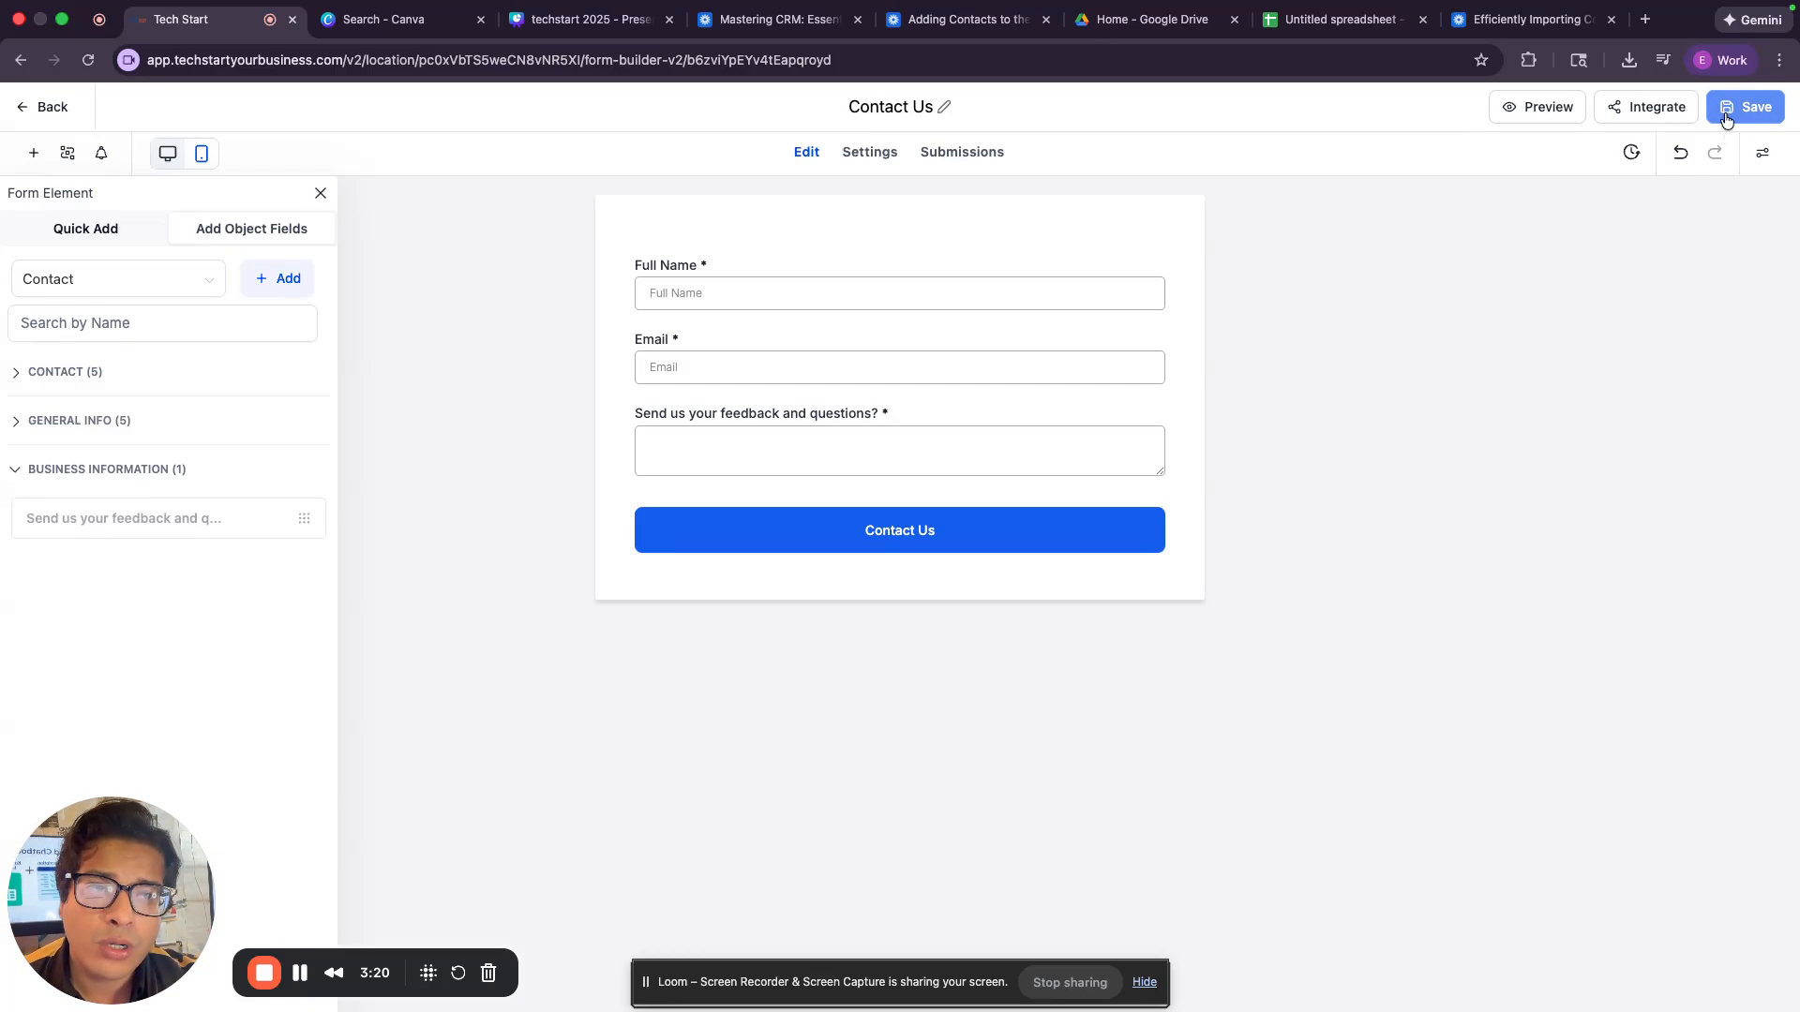
# Copy the form's embed code with the Inline layout and paste it into cell L4 of the untitled spreadsheet in Google Sheets.
pyautogui.click(1678, 111)
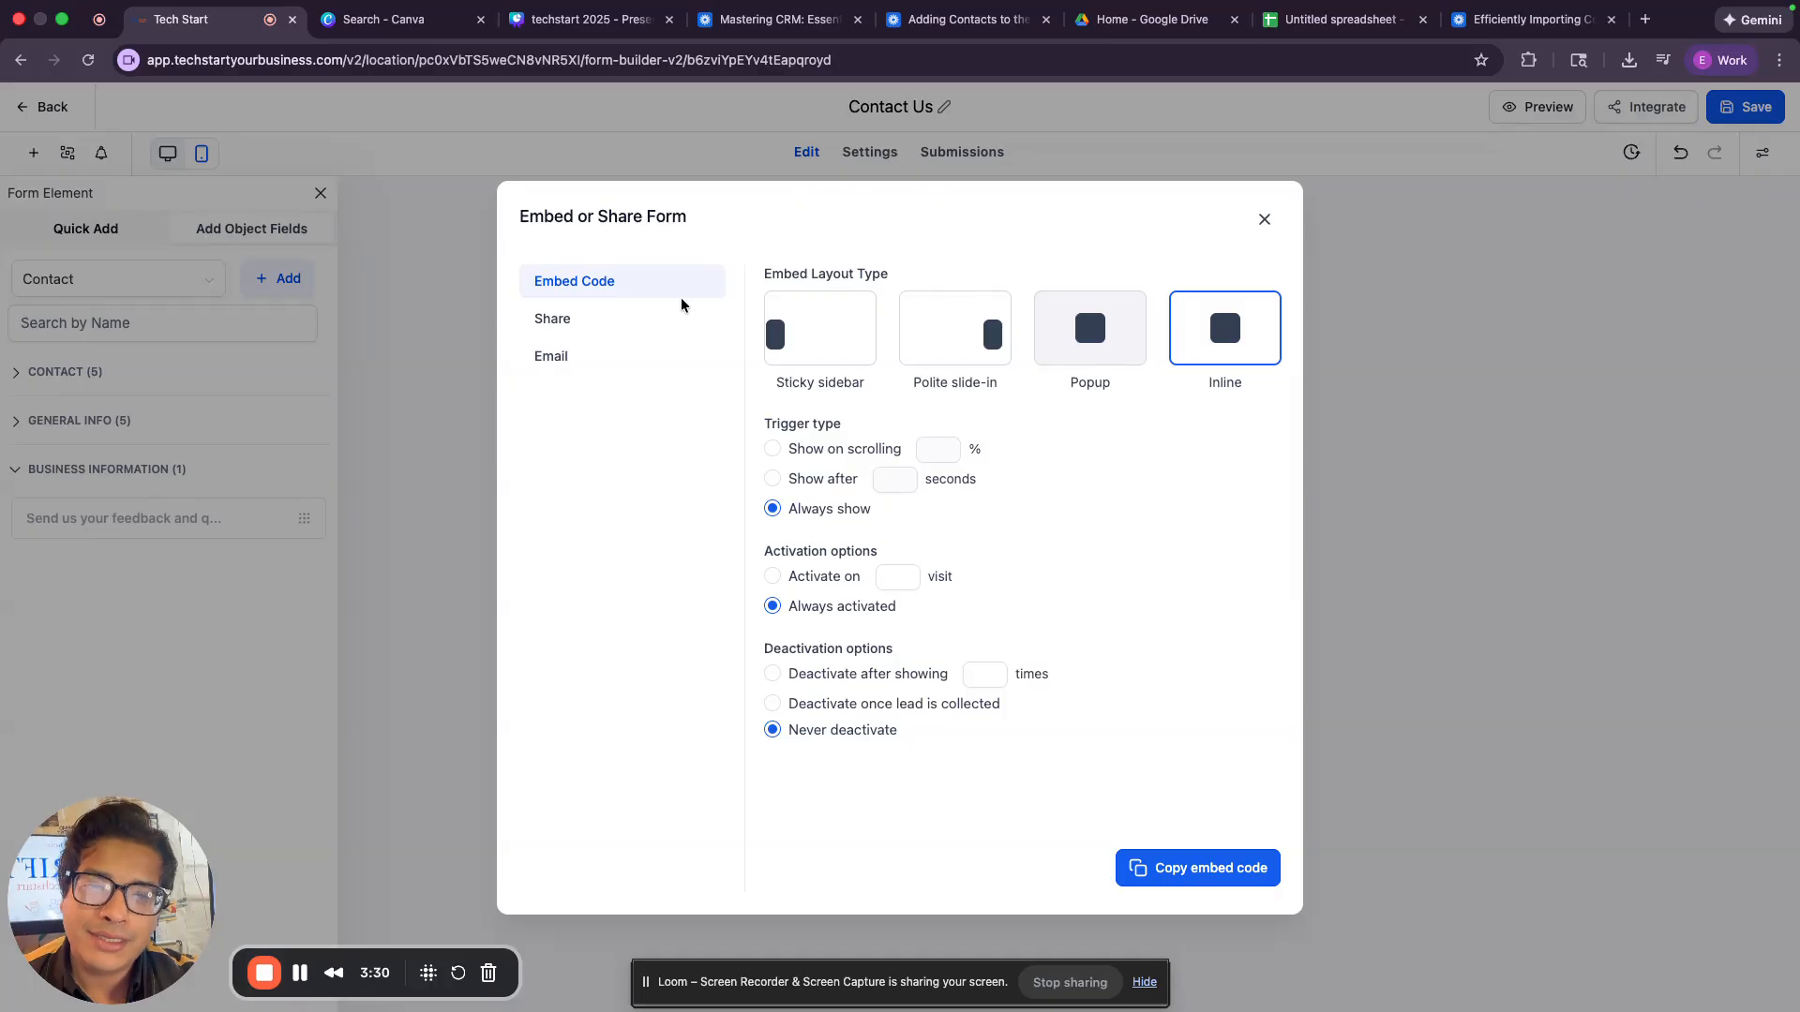
pyautogui.click(1209, 867)
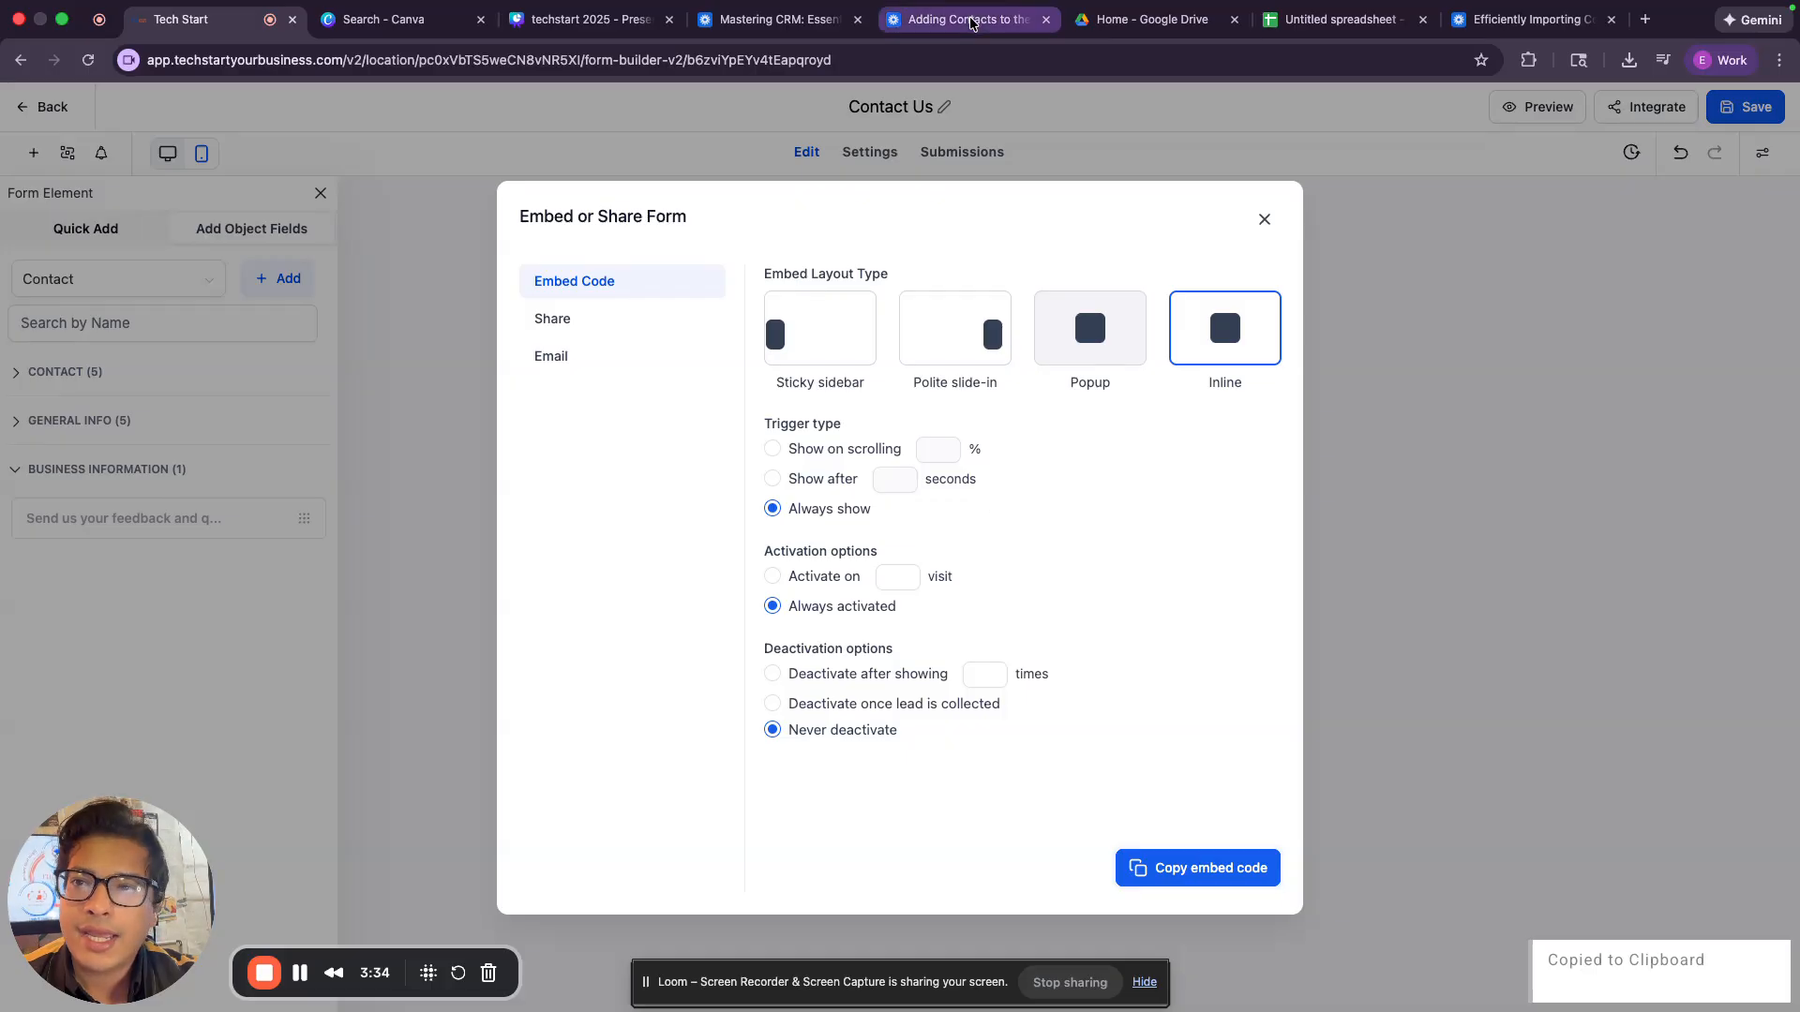
pyautogui.click(1340, 19)
pyautogui.click(1142, 283)
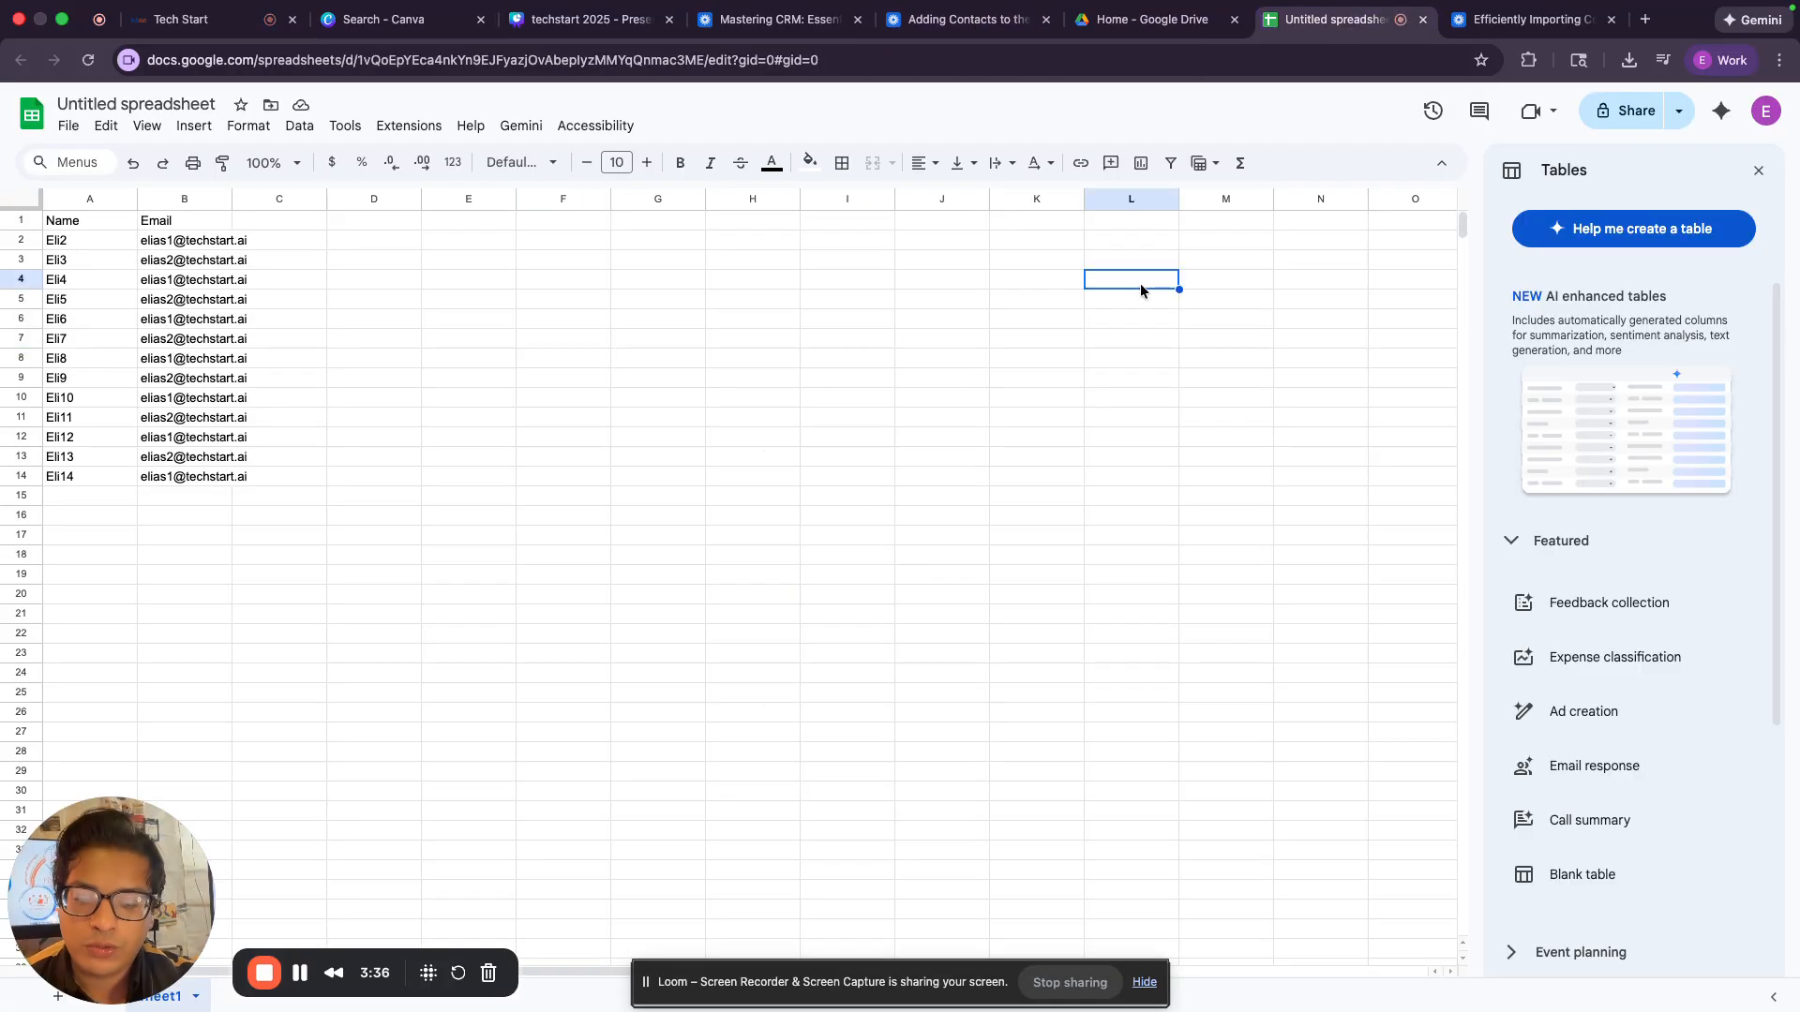
pyautogui.press('cmd+v')
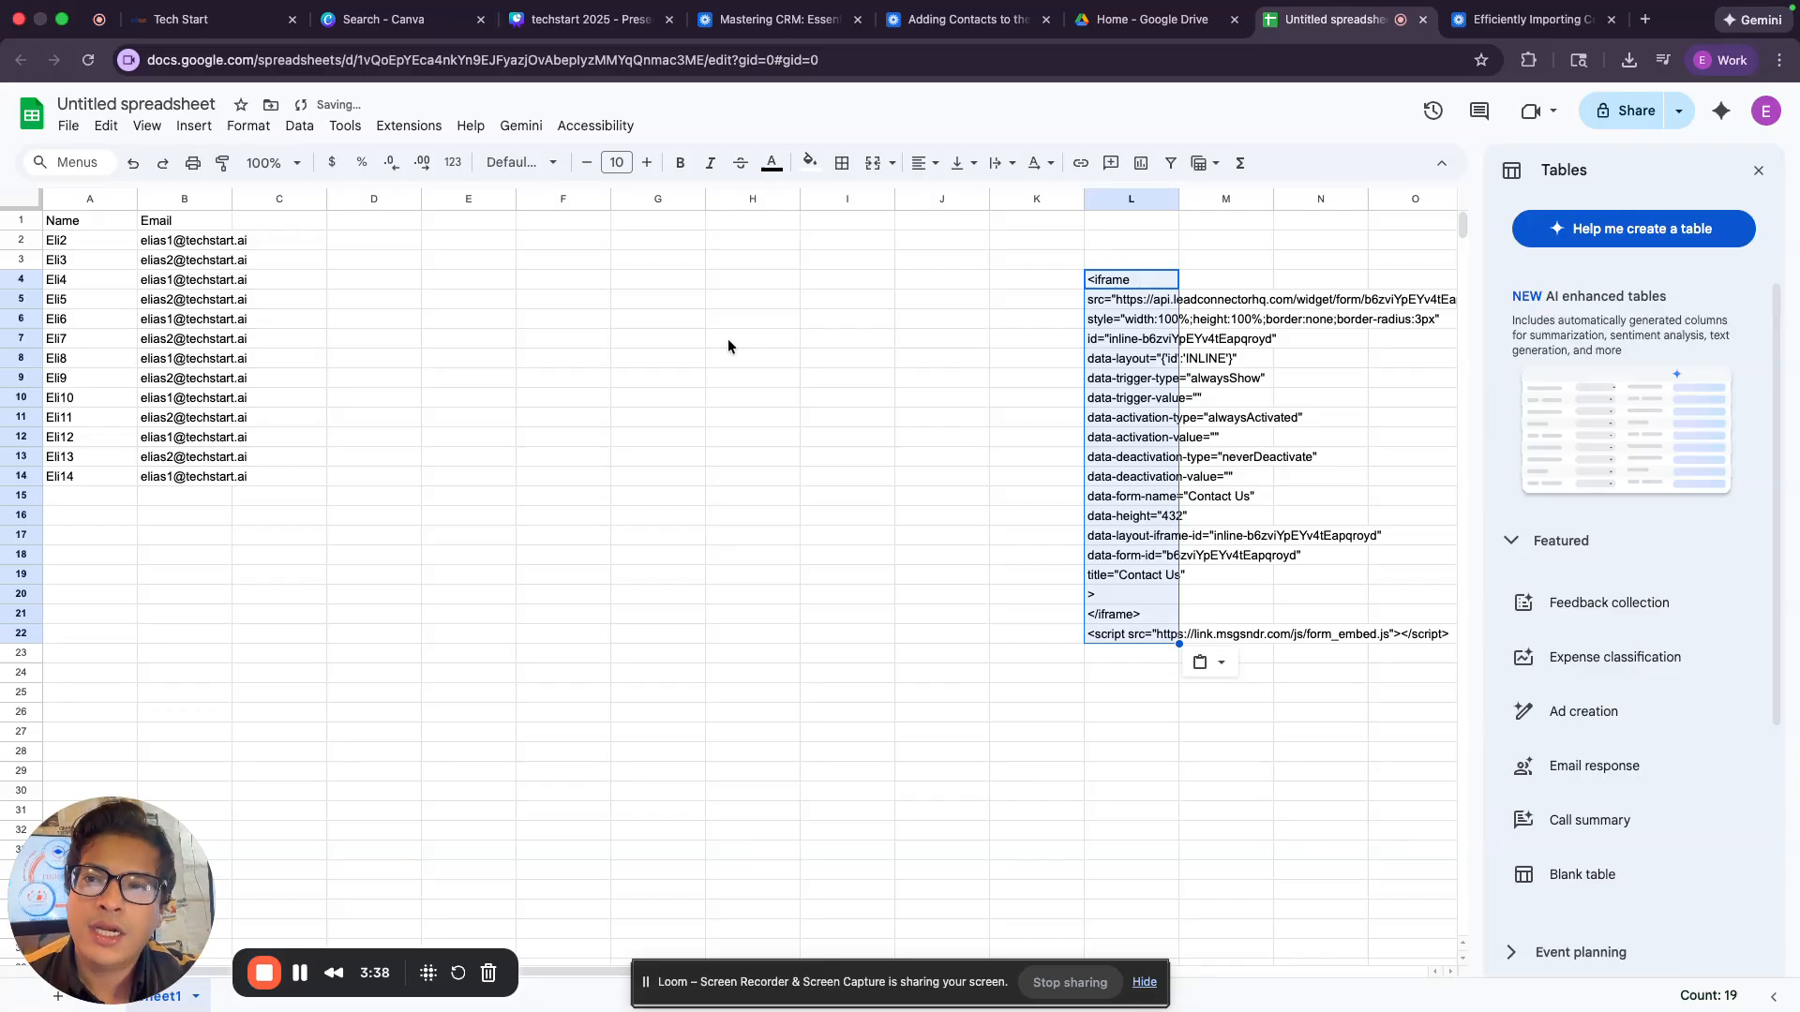
# Back in the form builder, copy the form's share link and check the live form in a new browser tab, closing the sharing dialog when done.
pyautogui.click(260, 34)
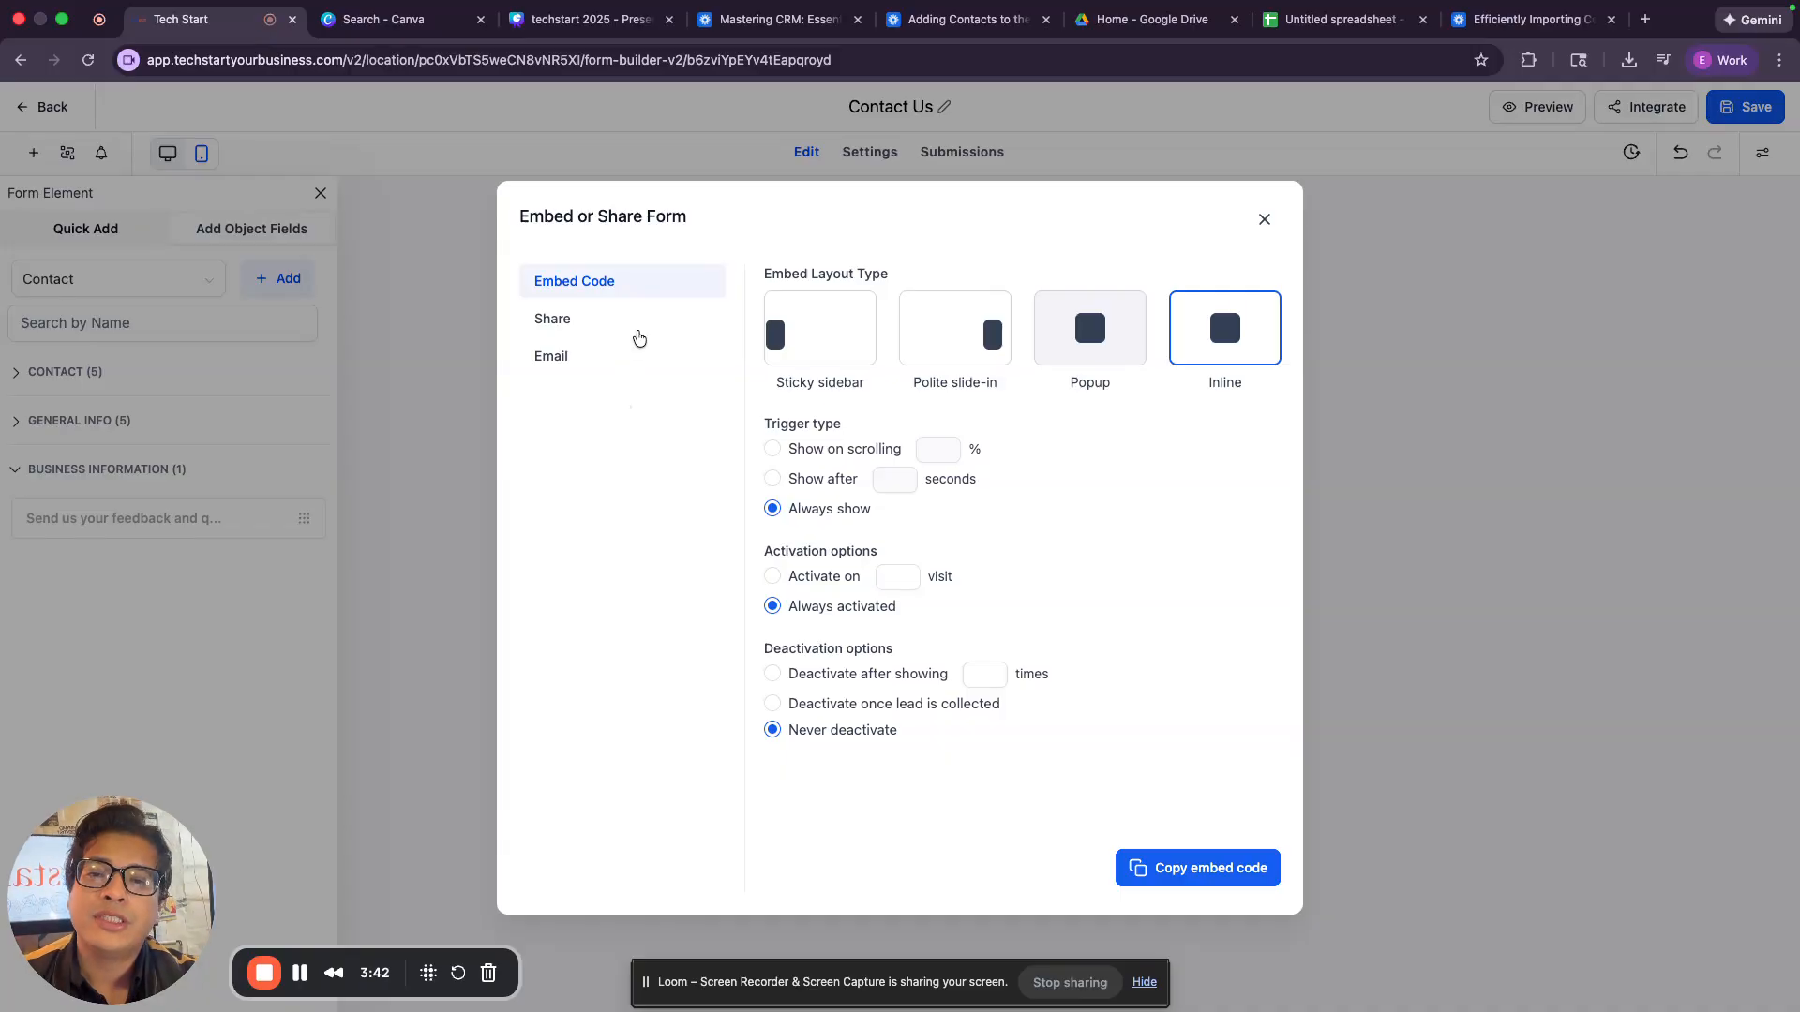
pyautogui.click(634, 335)
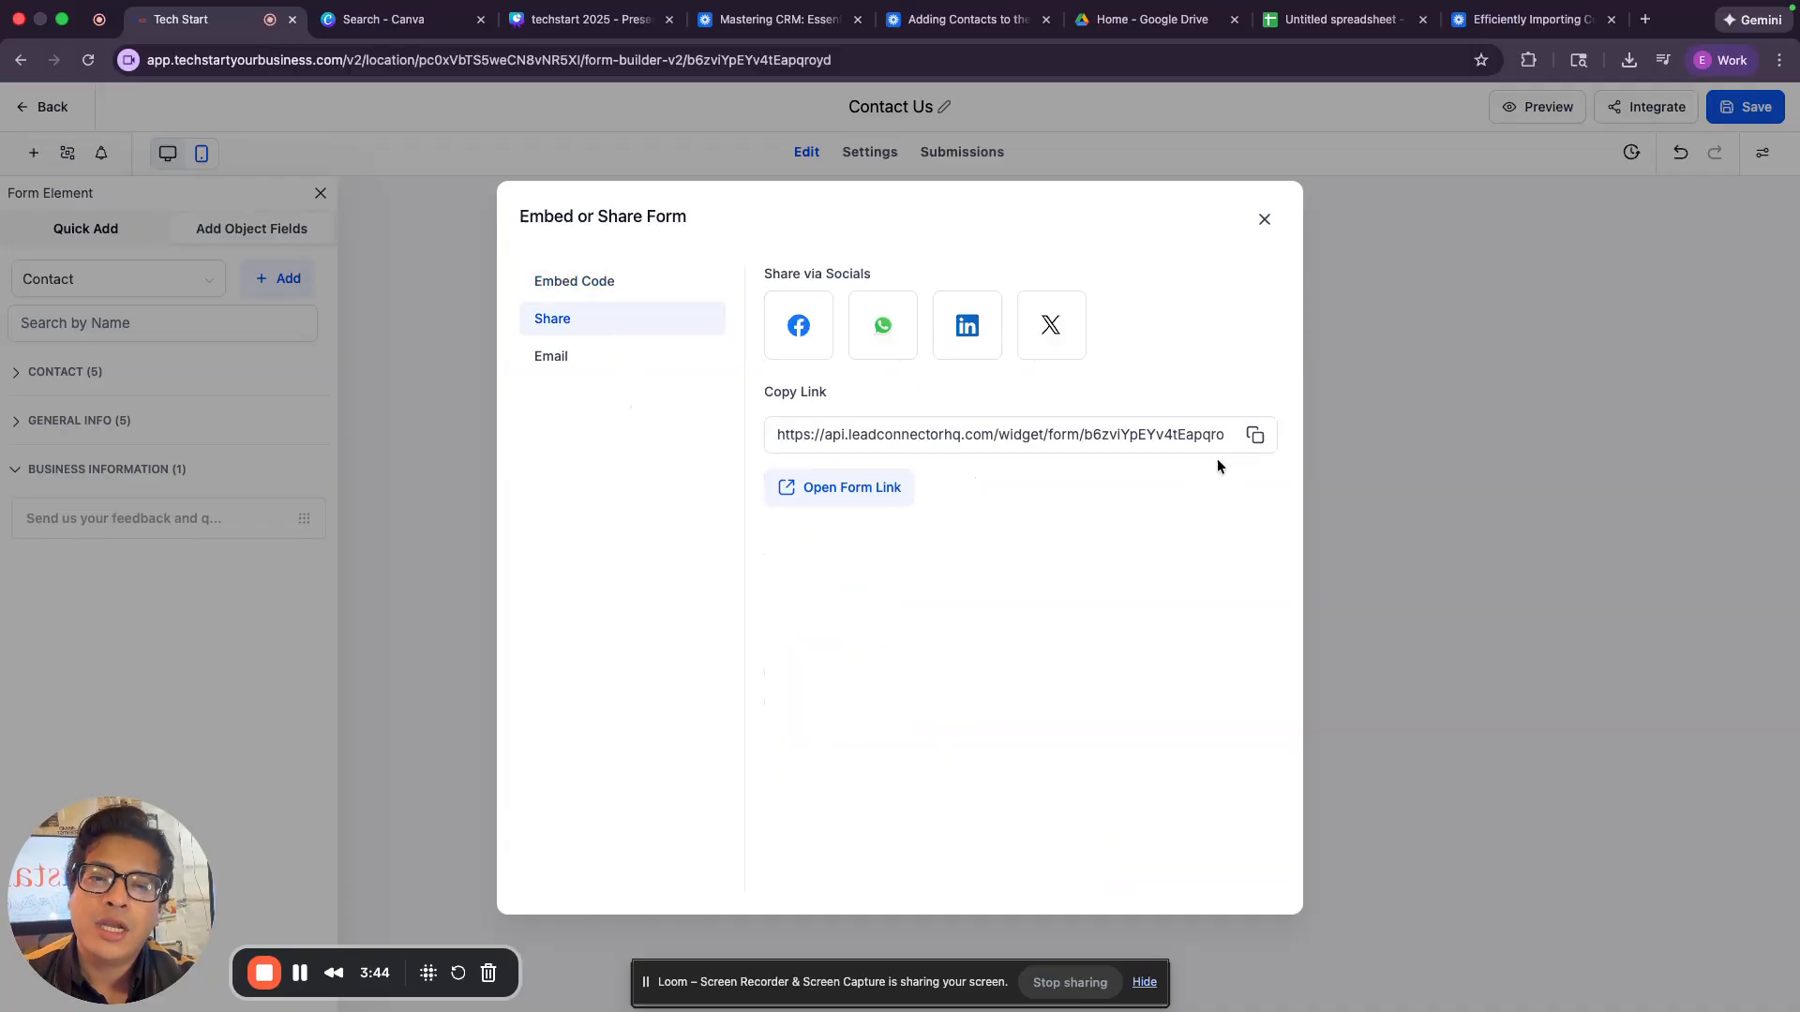
pyautogui.click(1252, 436)
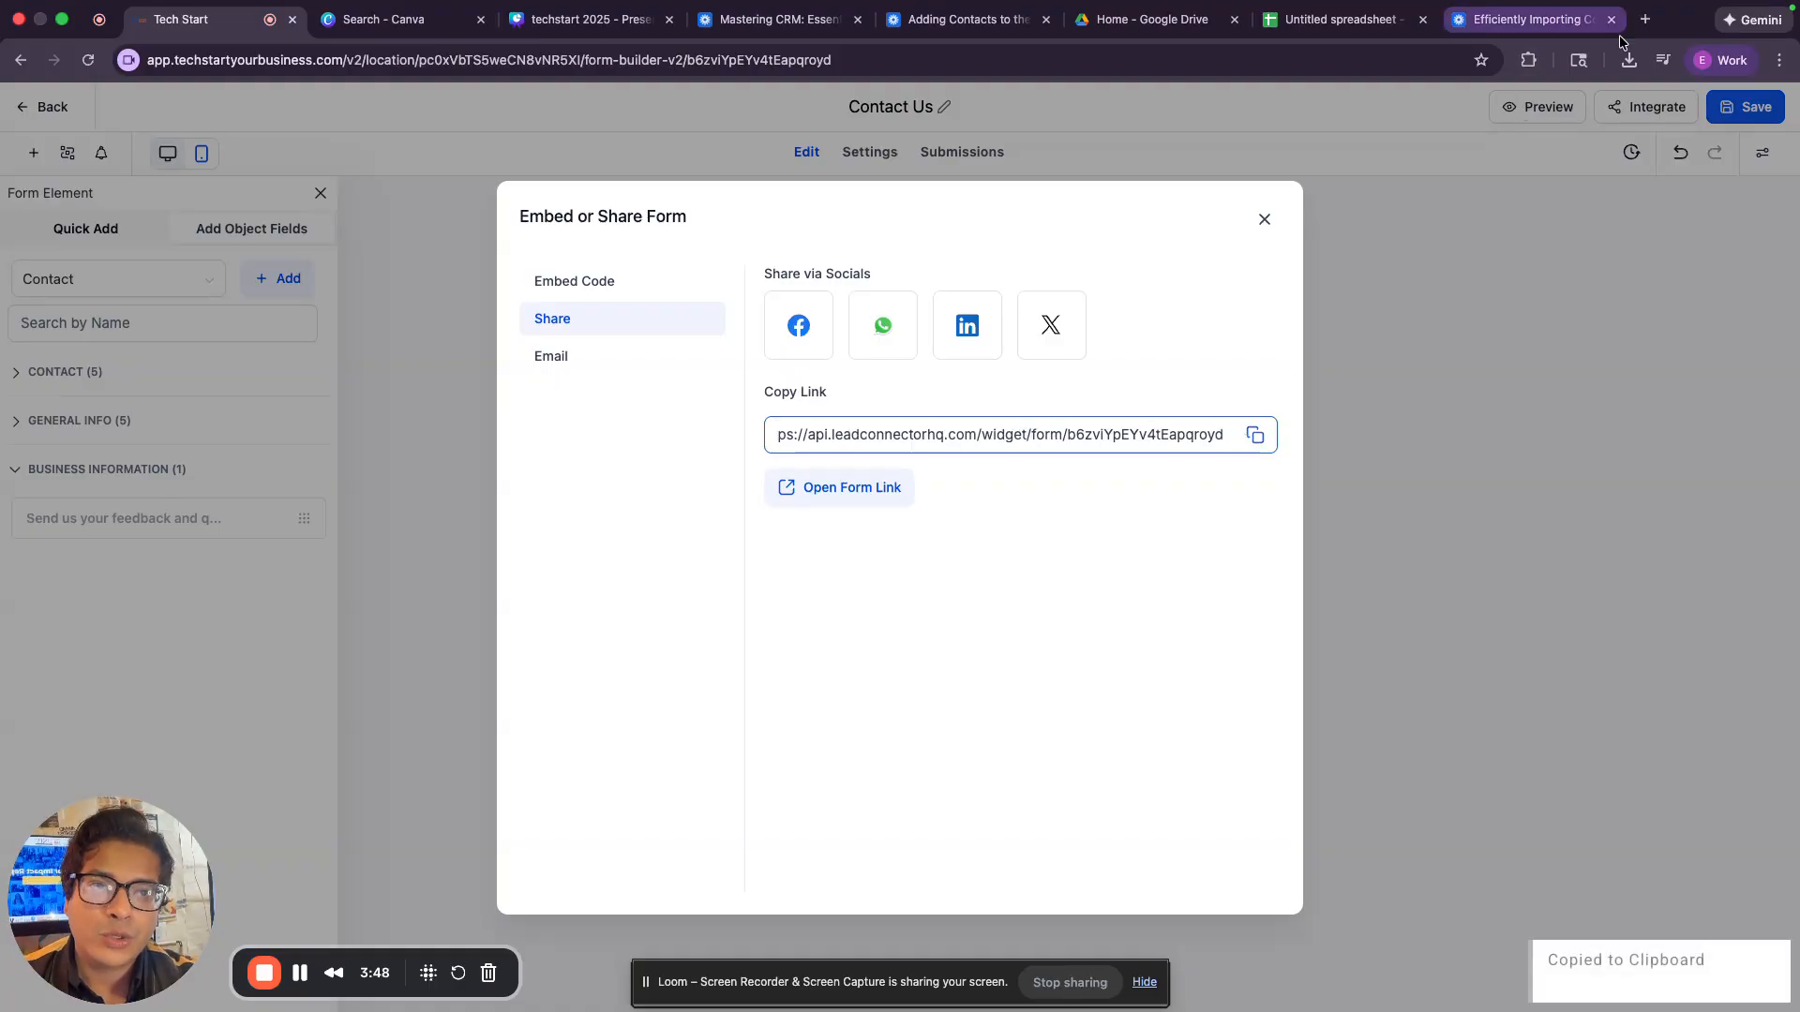
pyautogui.click(1643, 18)
pyautogui.press('super+v')
pyautogui.press('Return')
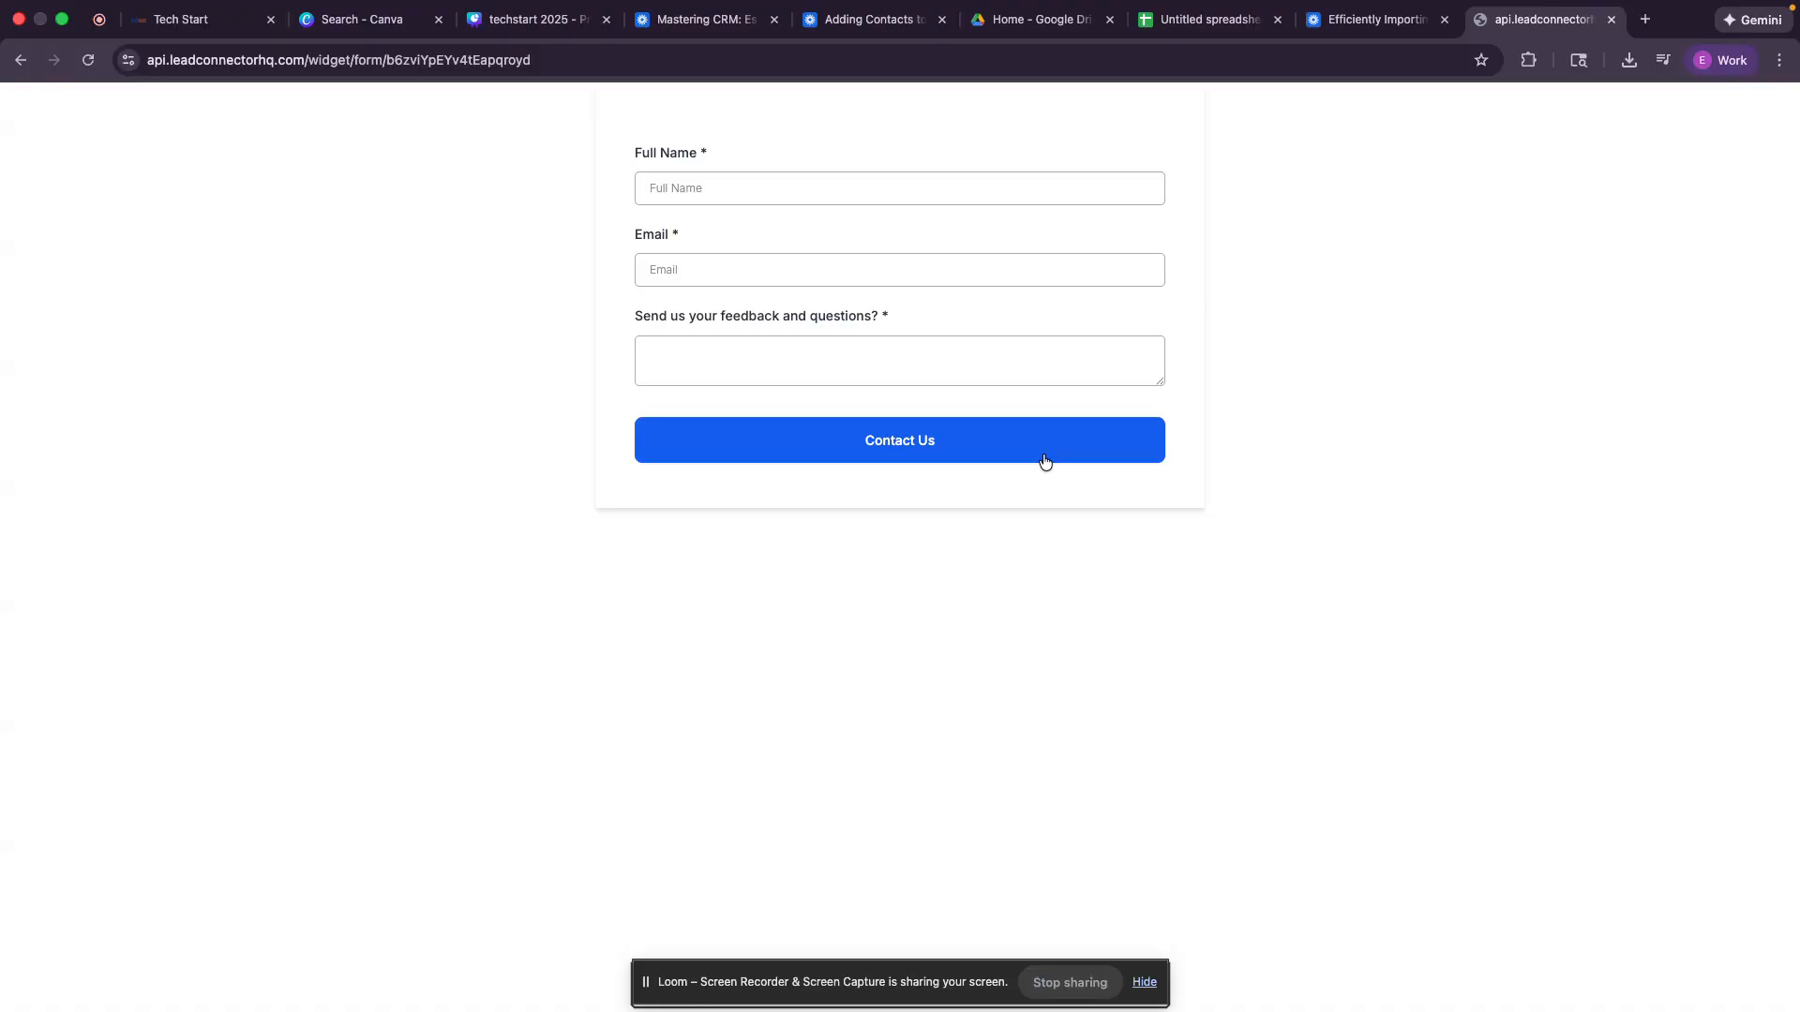
pyautogui.click(206, 19)
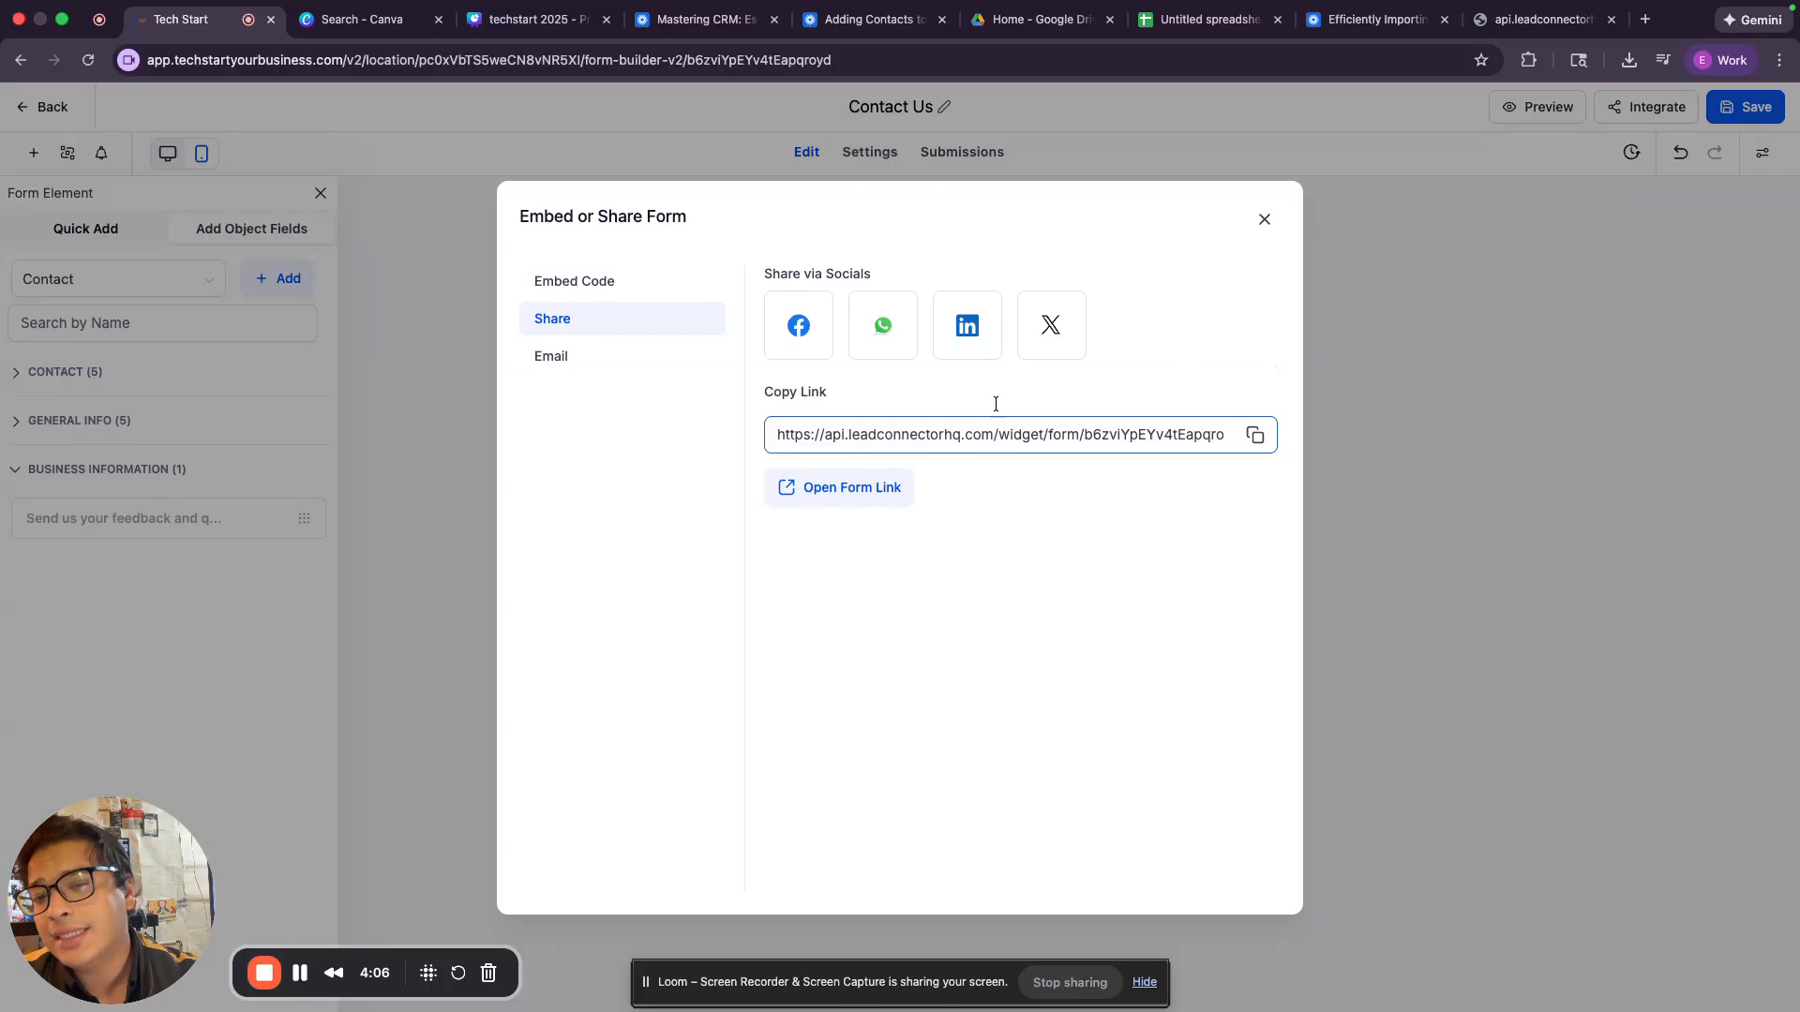
pyautogui.click(1264, 218)
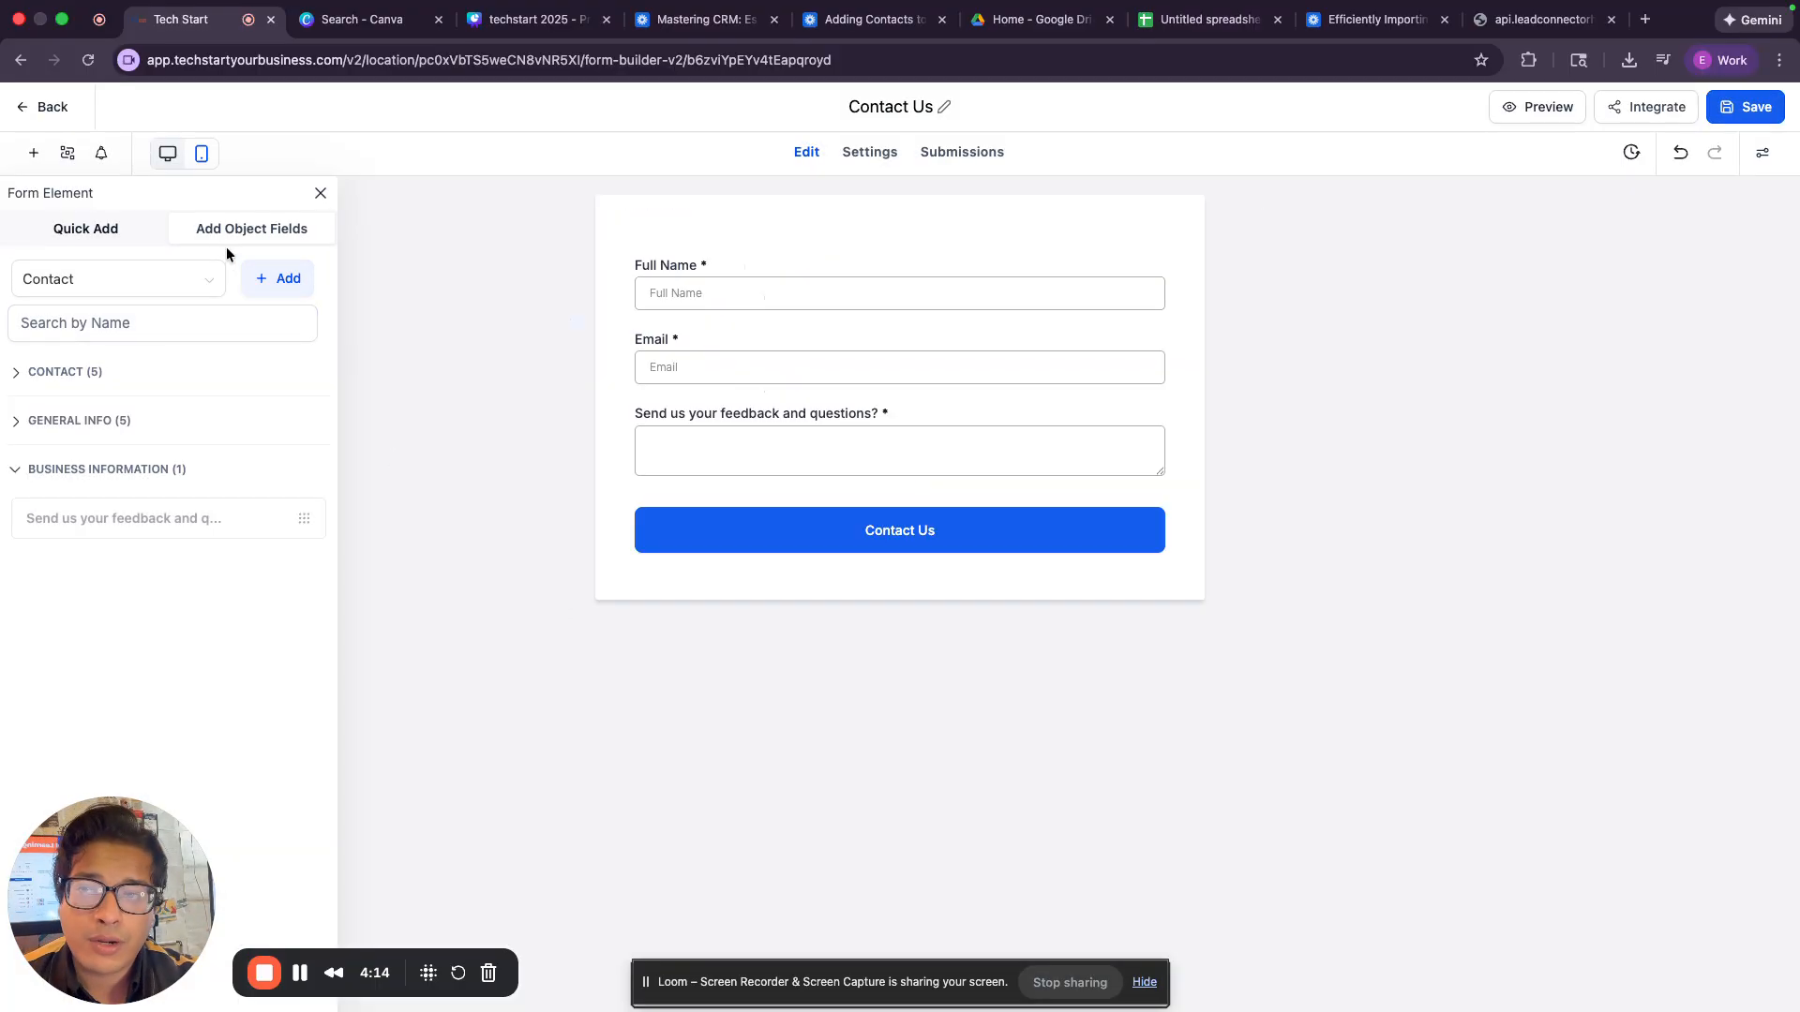
# Leave the form builder and create a new funnel from blank named "Basic".
pyautogui.click(53, 108)
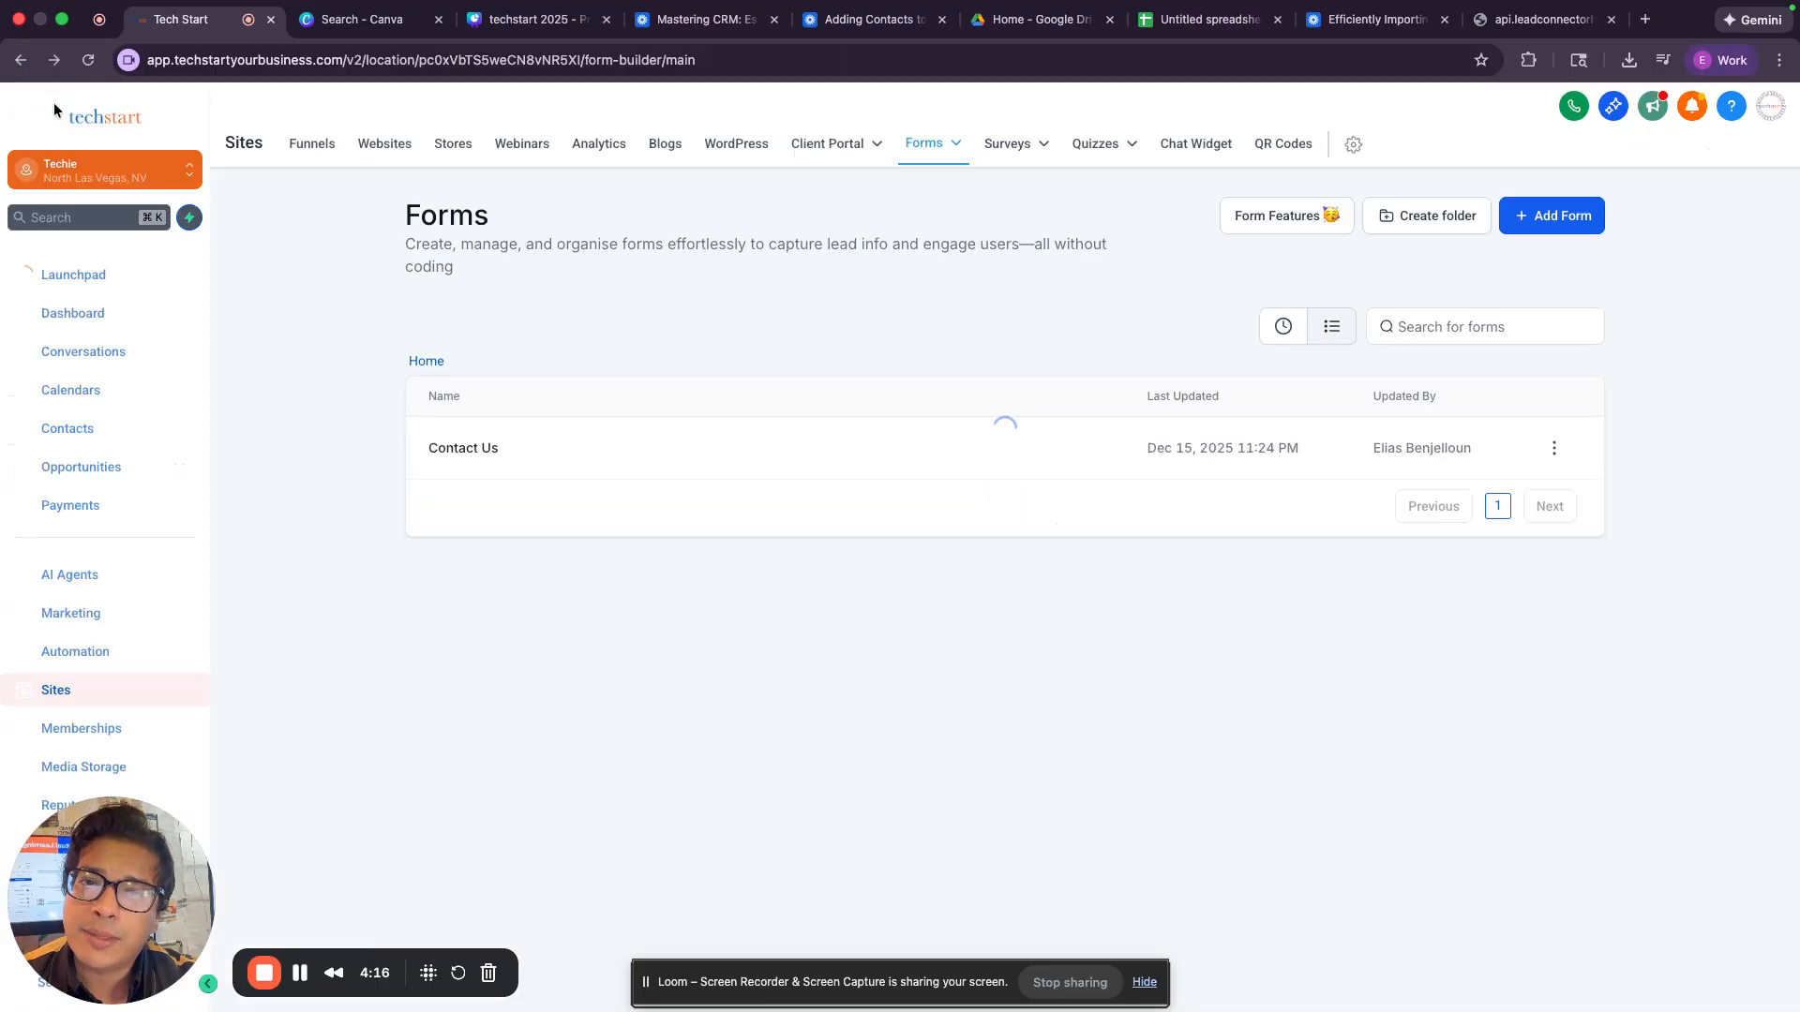
pyautogui.click(319, 146)
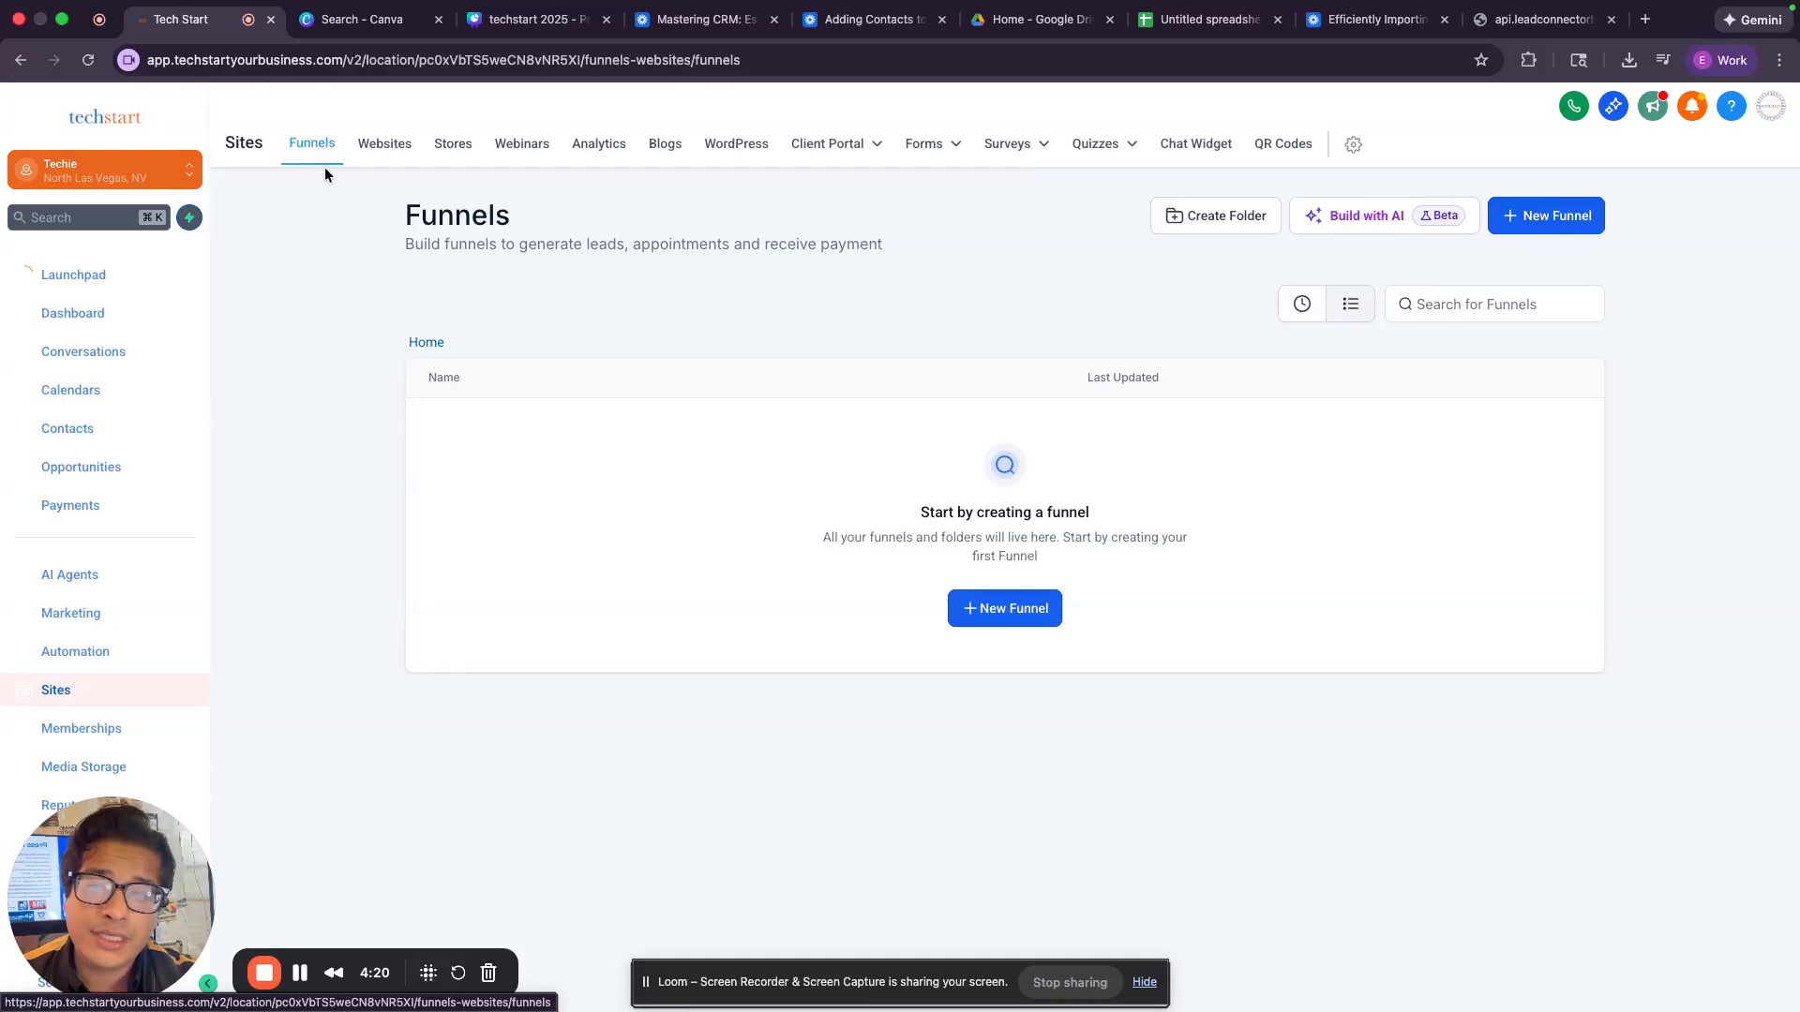
pyautogui.click(1034, 610)
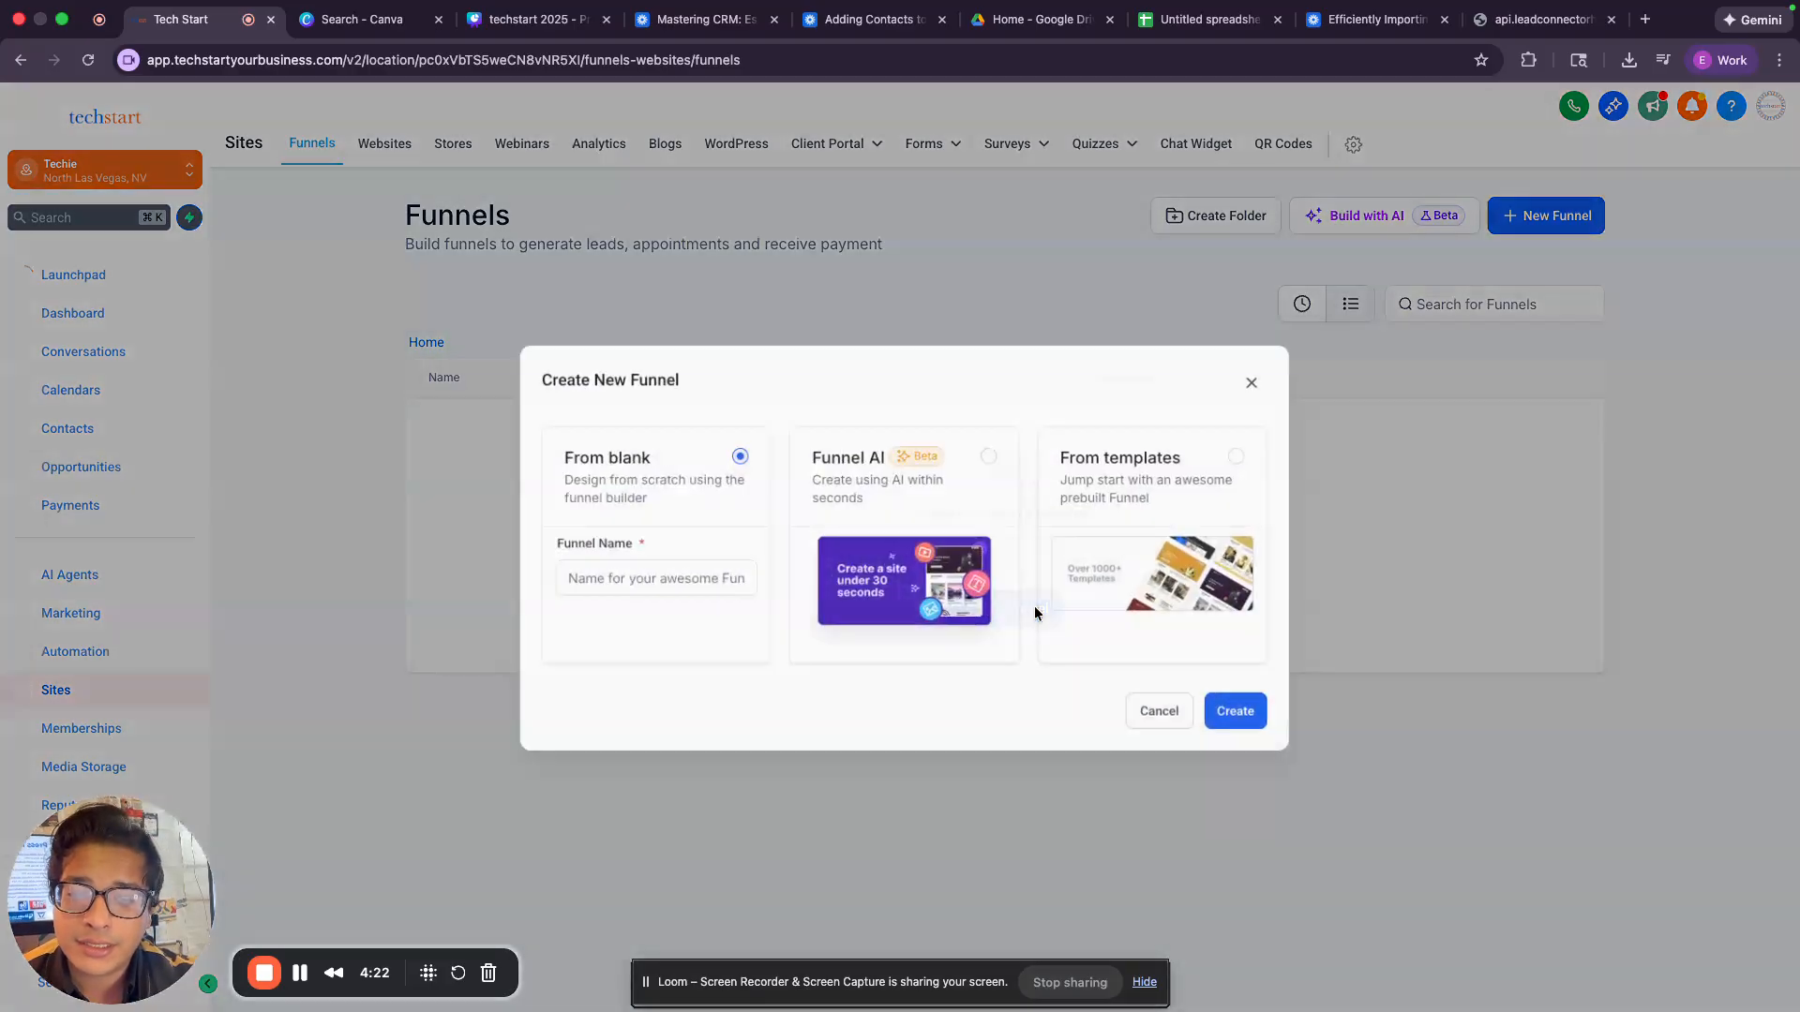
pyautogui.click(736, 583)
pyautogui.write('Bia')
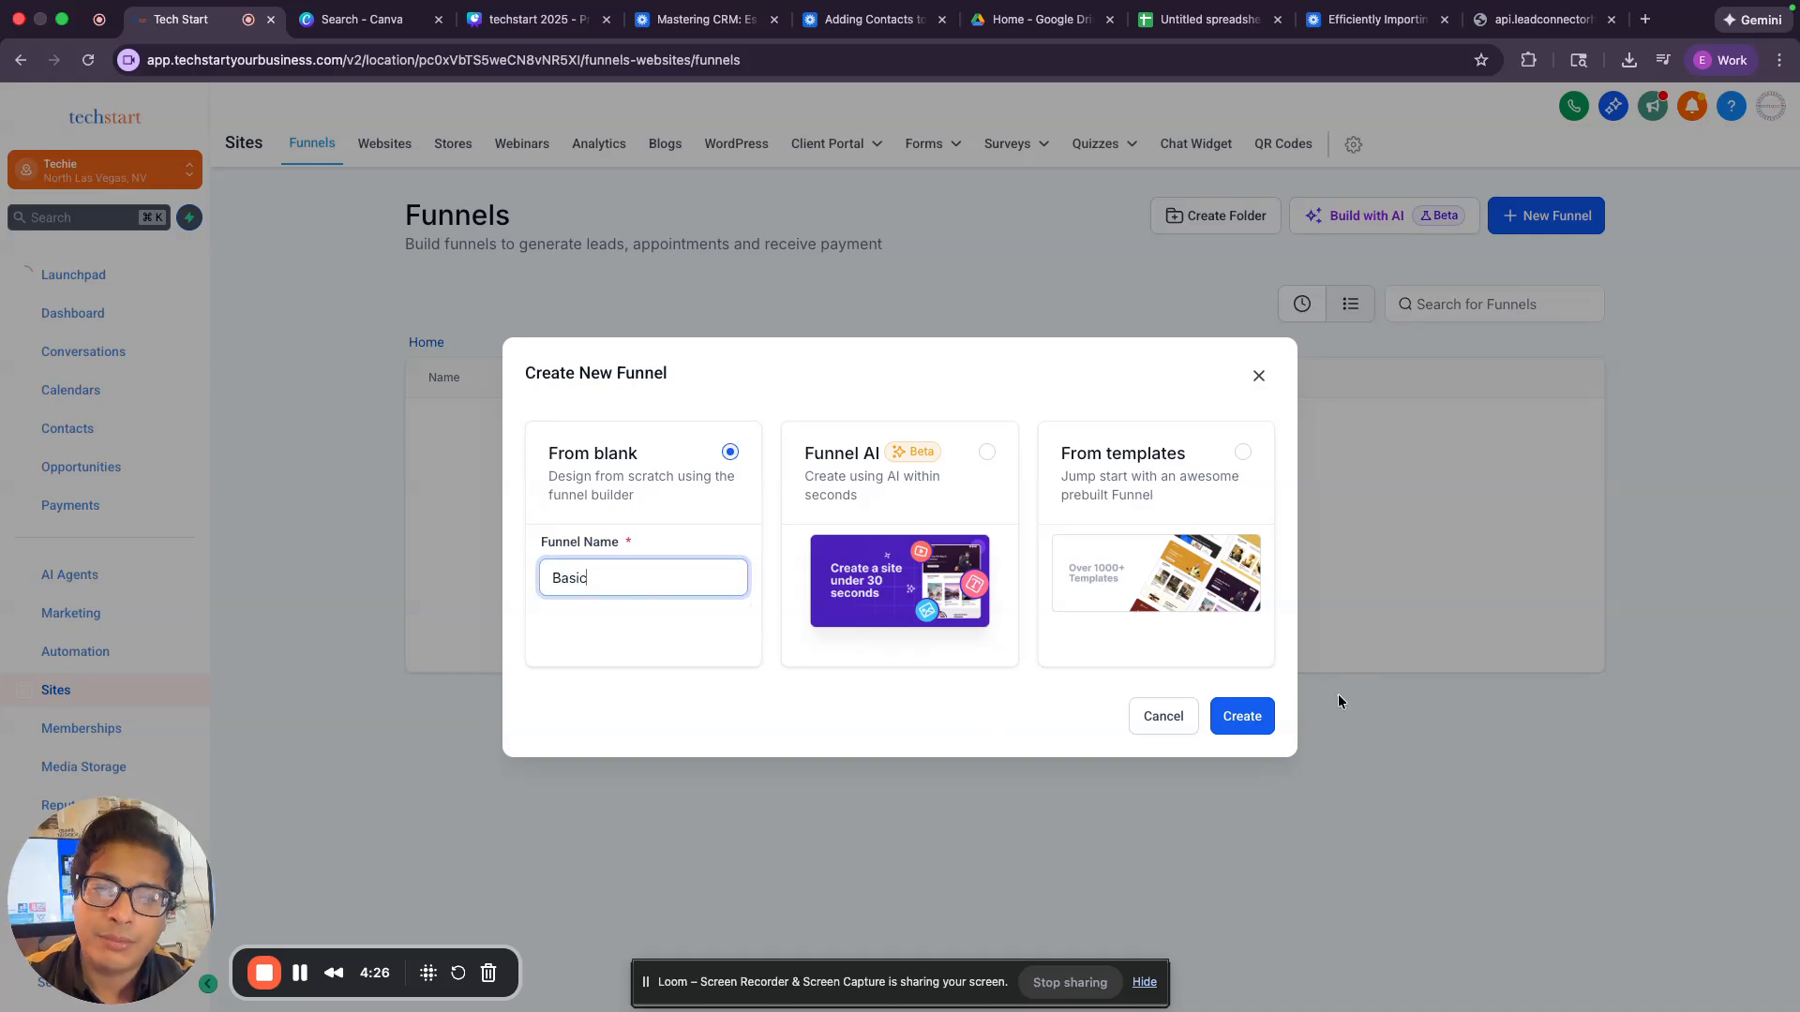
pyautogui.click(1265, 731)
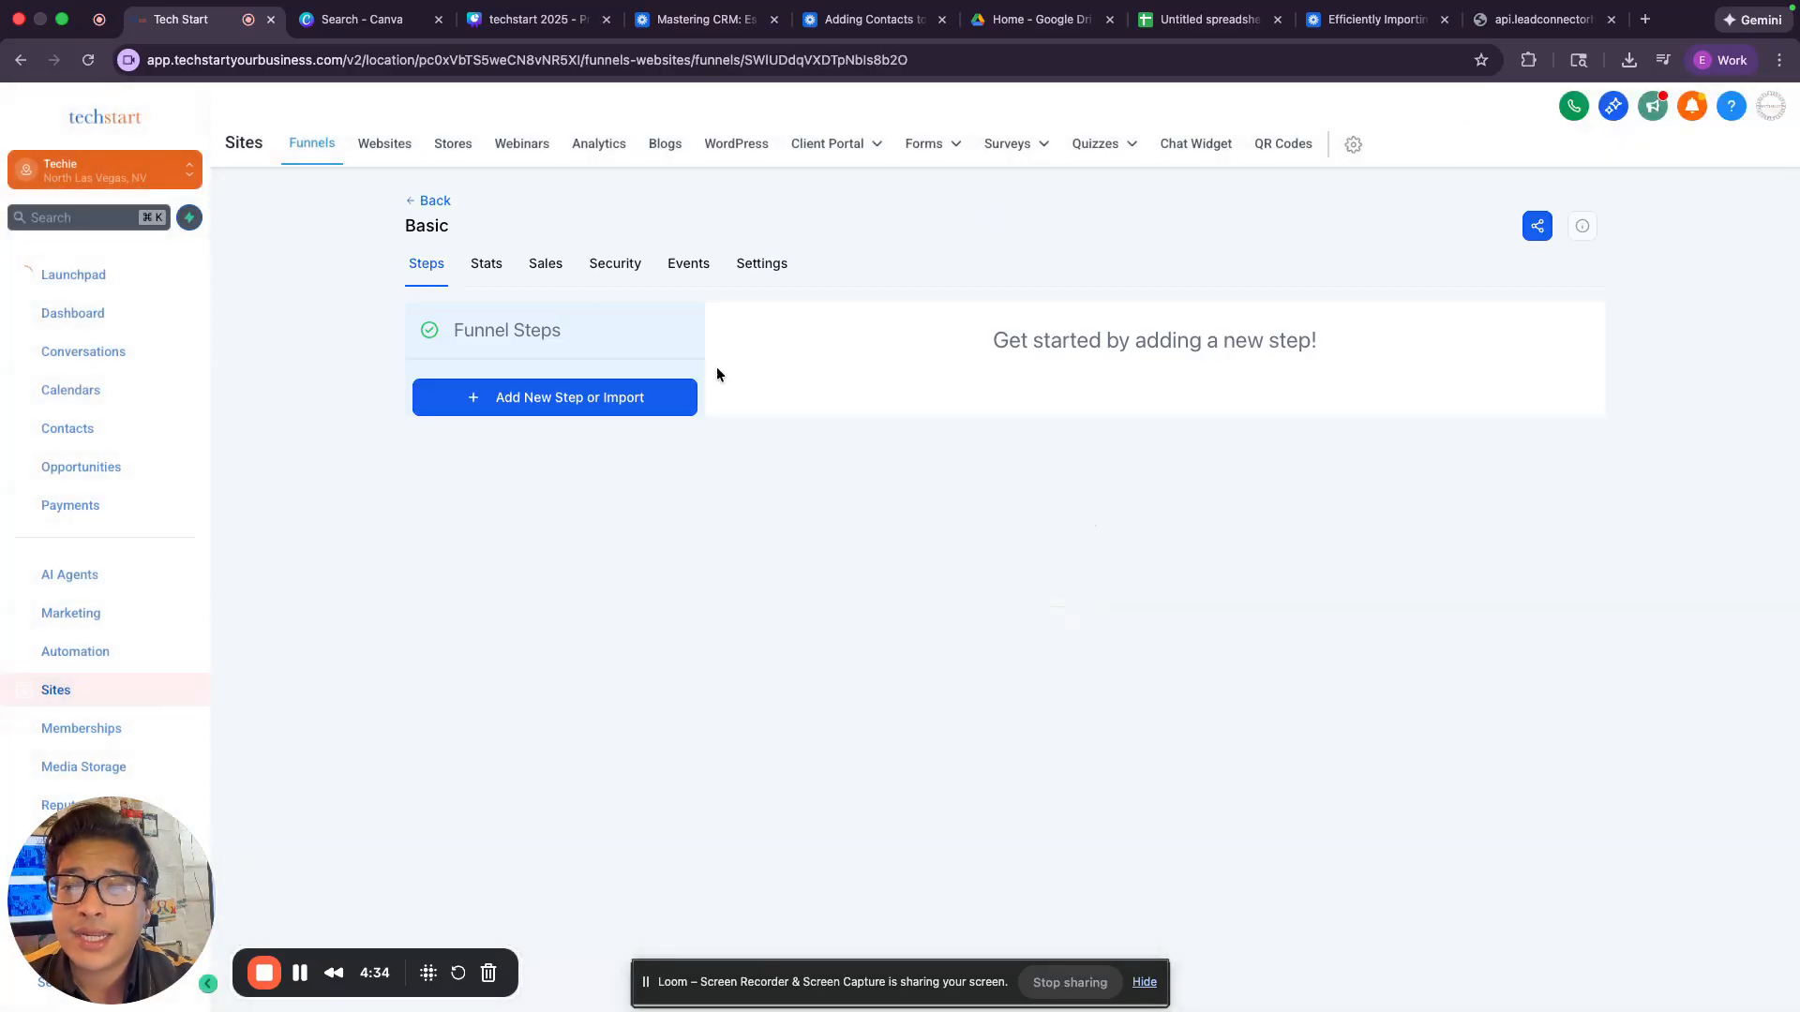
# Add a funnel step named "form" to the Basic funnel and create its page from blank.
pyautogui.click(623, 399)
pyautogui.click(831, 457)
pyautogui.write('form')
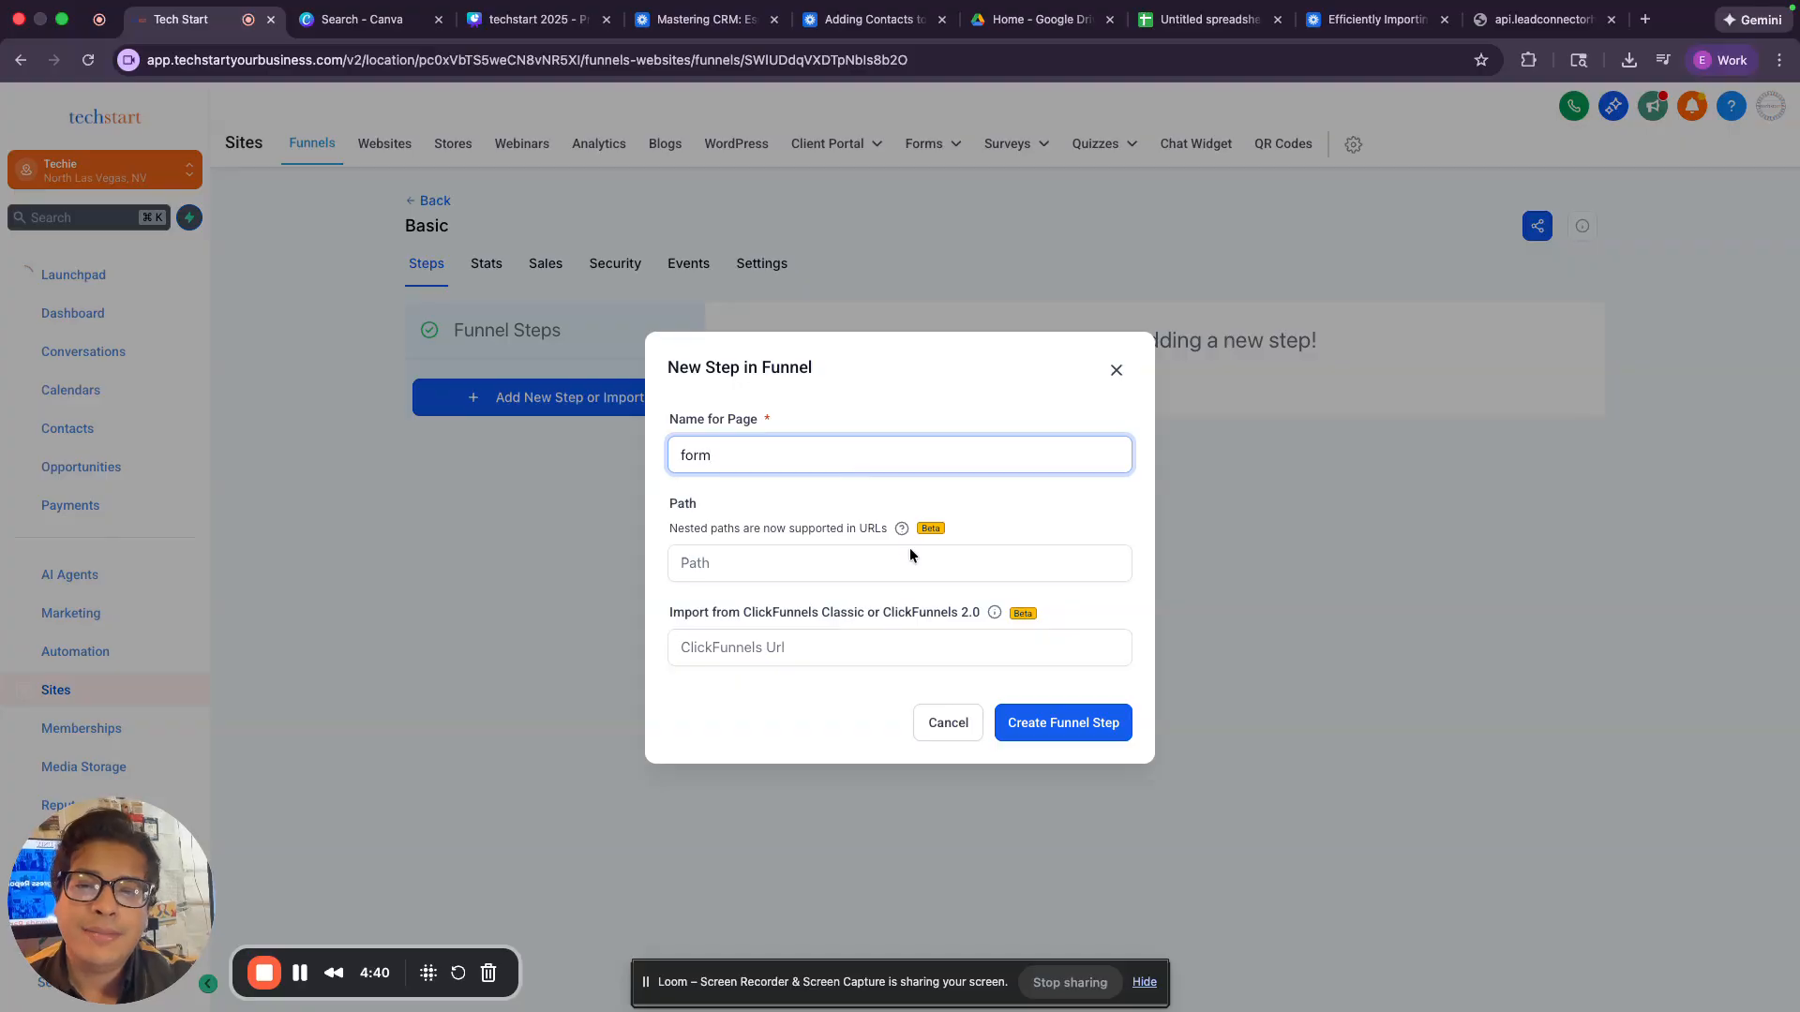
pyautogui.click(1065, 722)
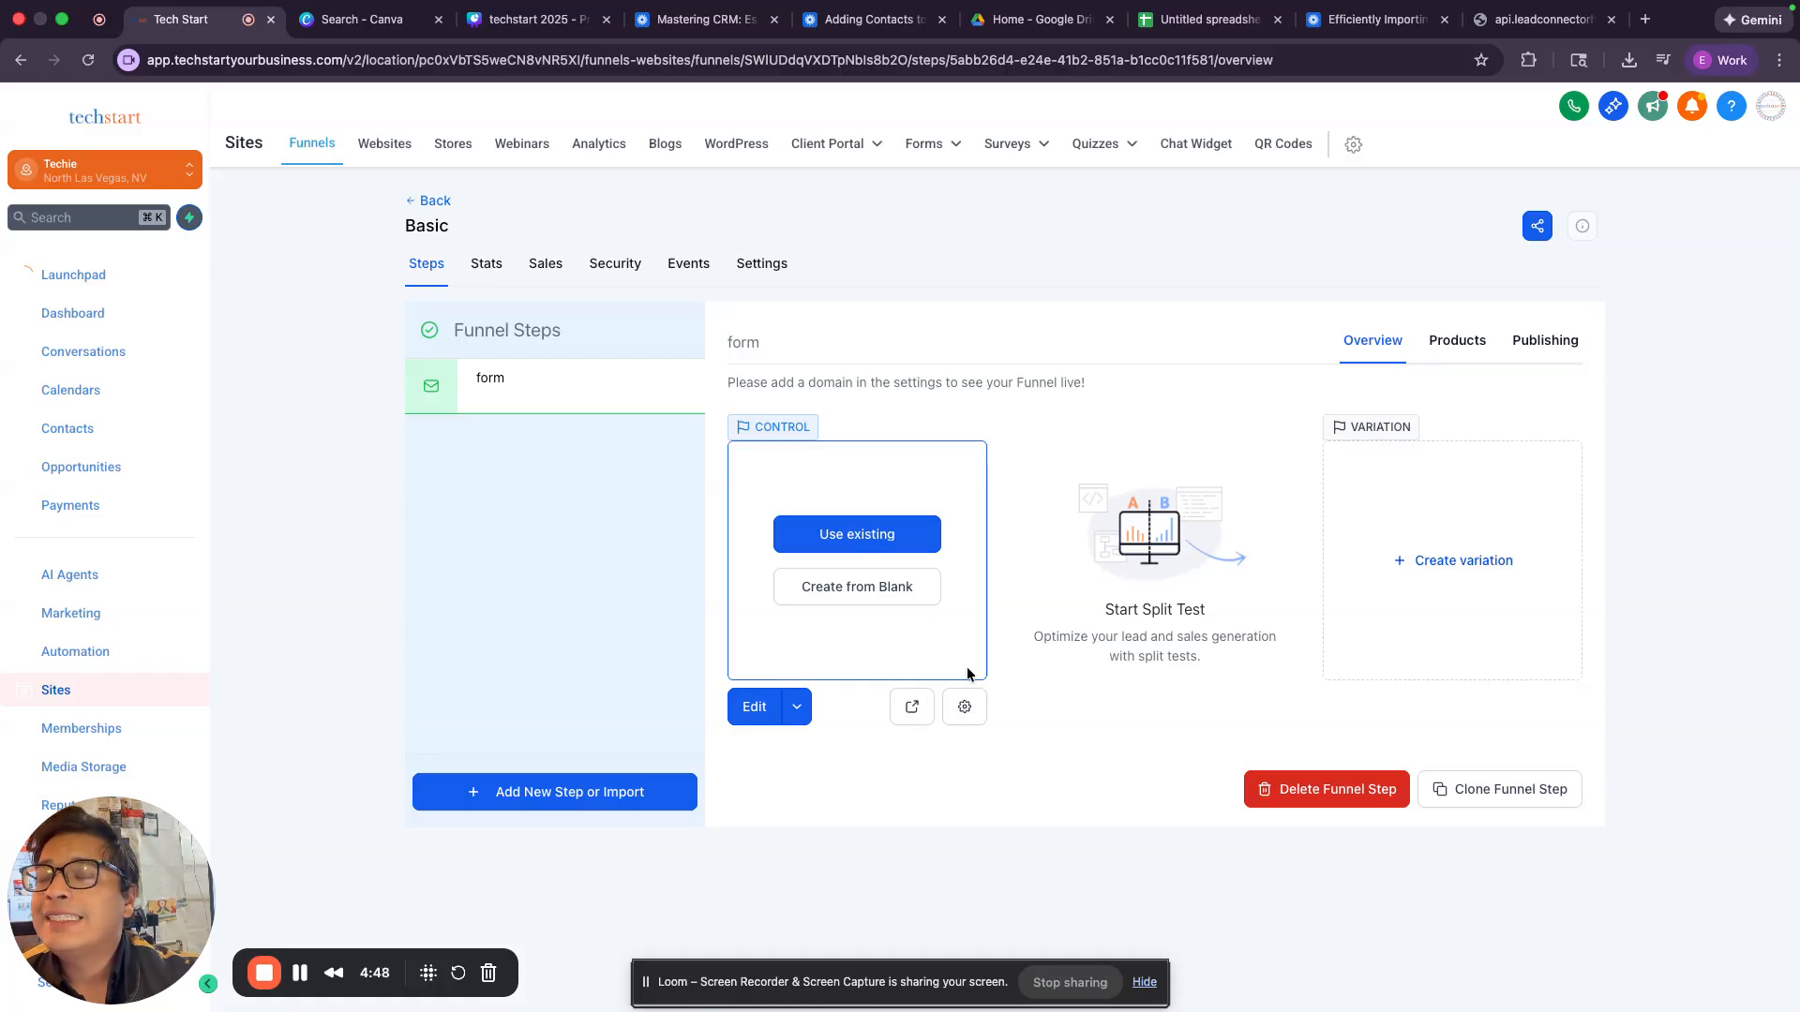
pyautogui.click(931, 600)
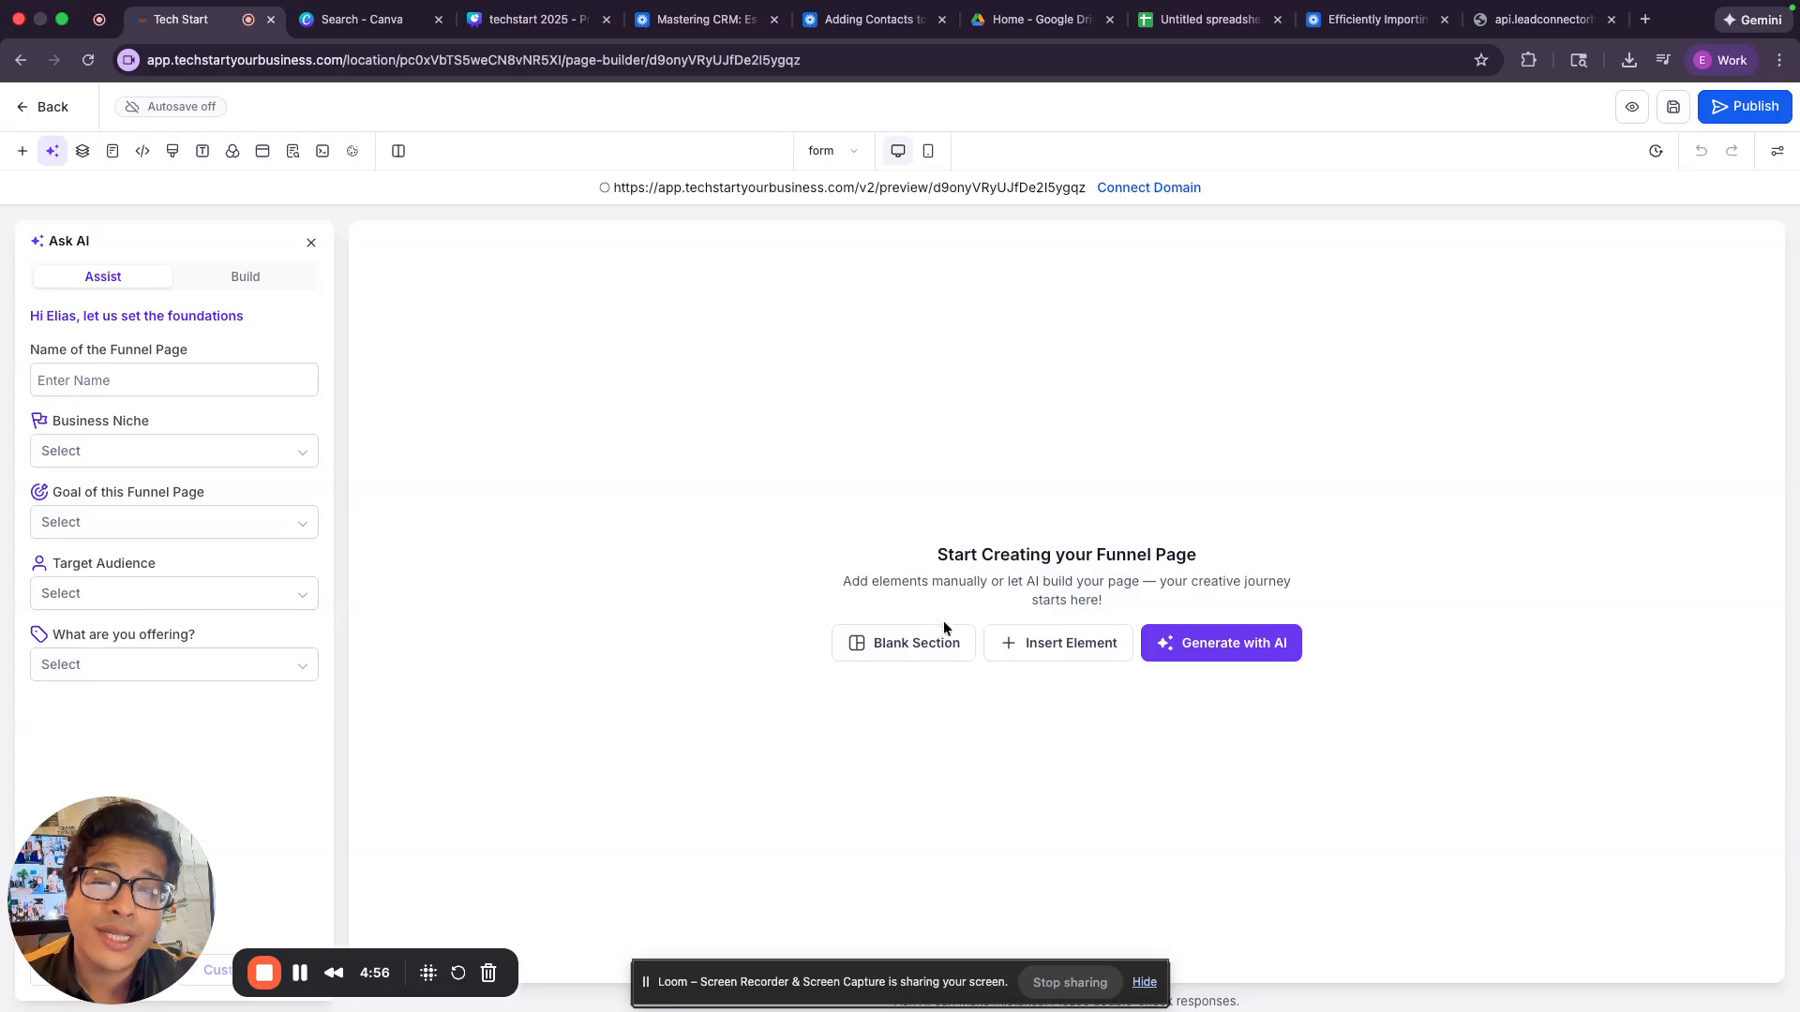
# Find the Form element in the page builder's elements and place it on the blank funnel page.
pyautogui.click(1008, 656)
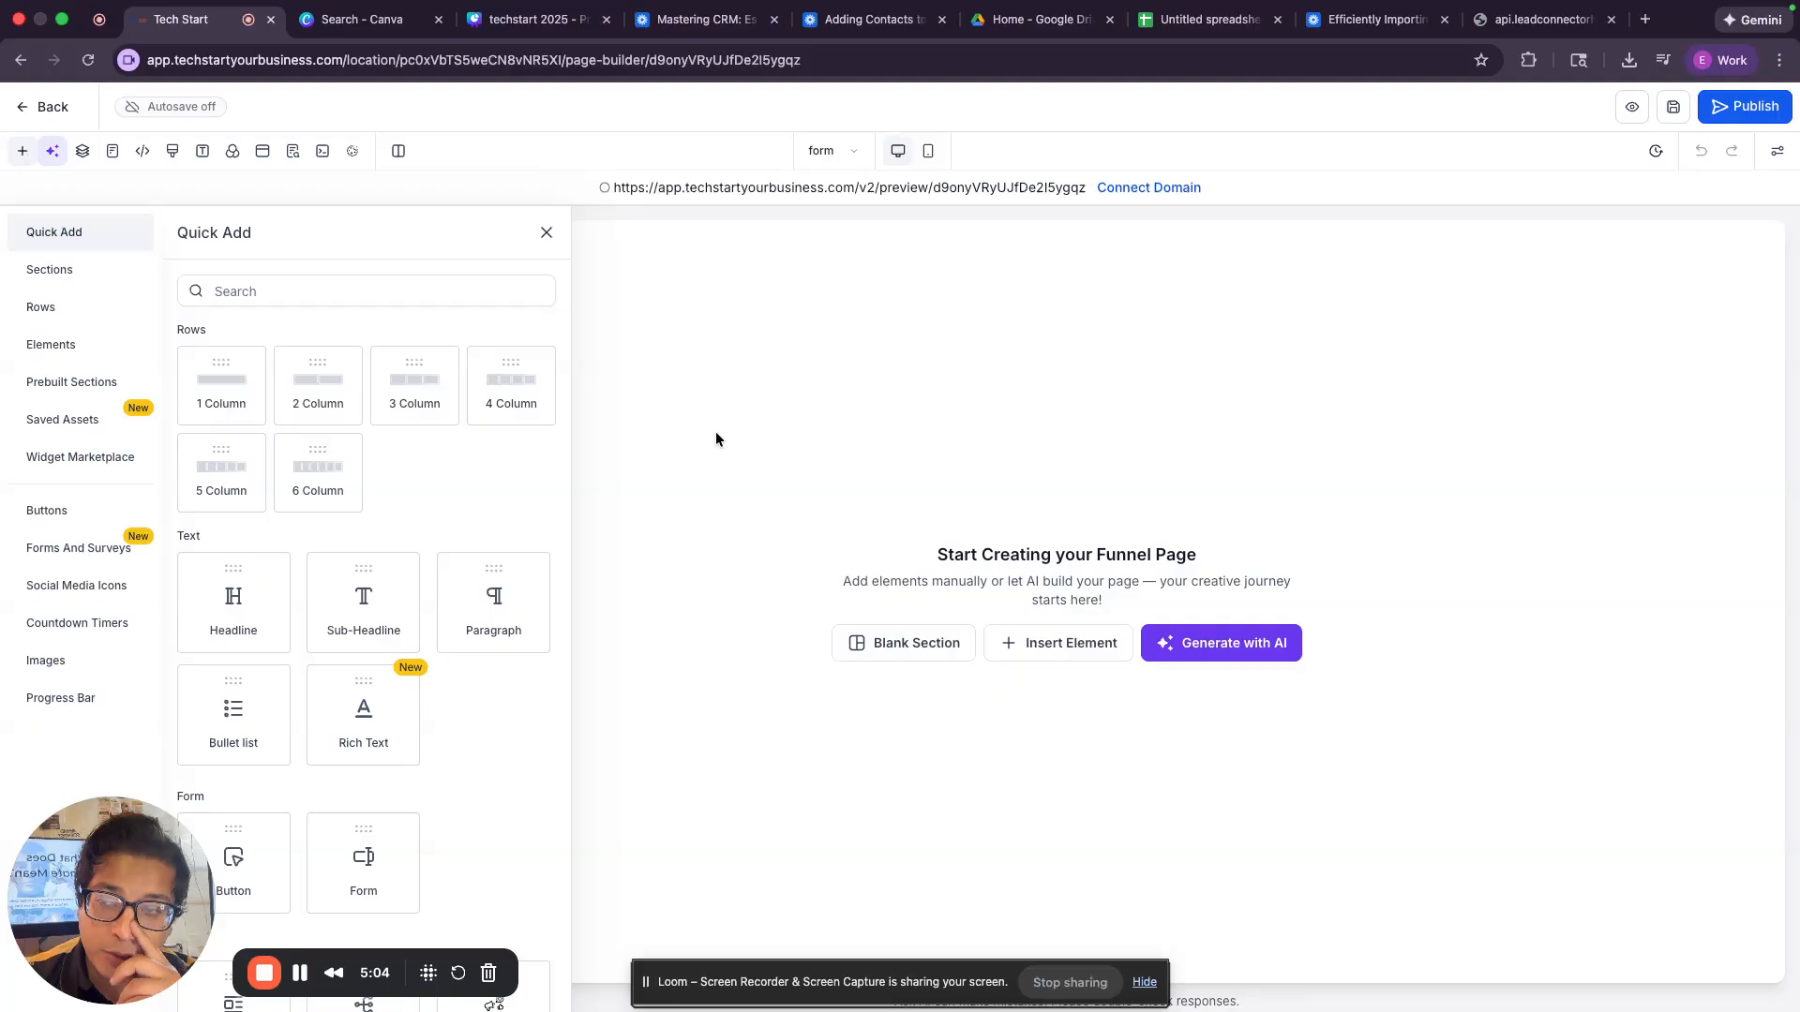
pyautogui.click(25, 153)
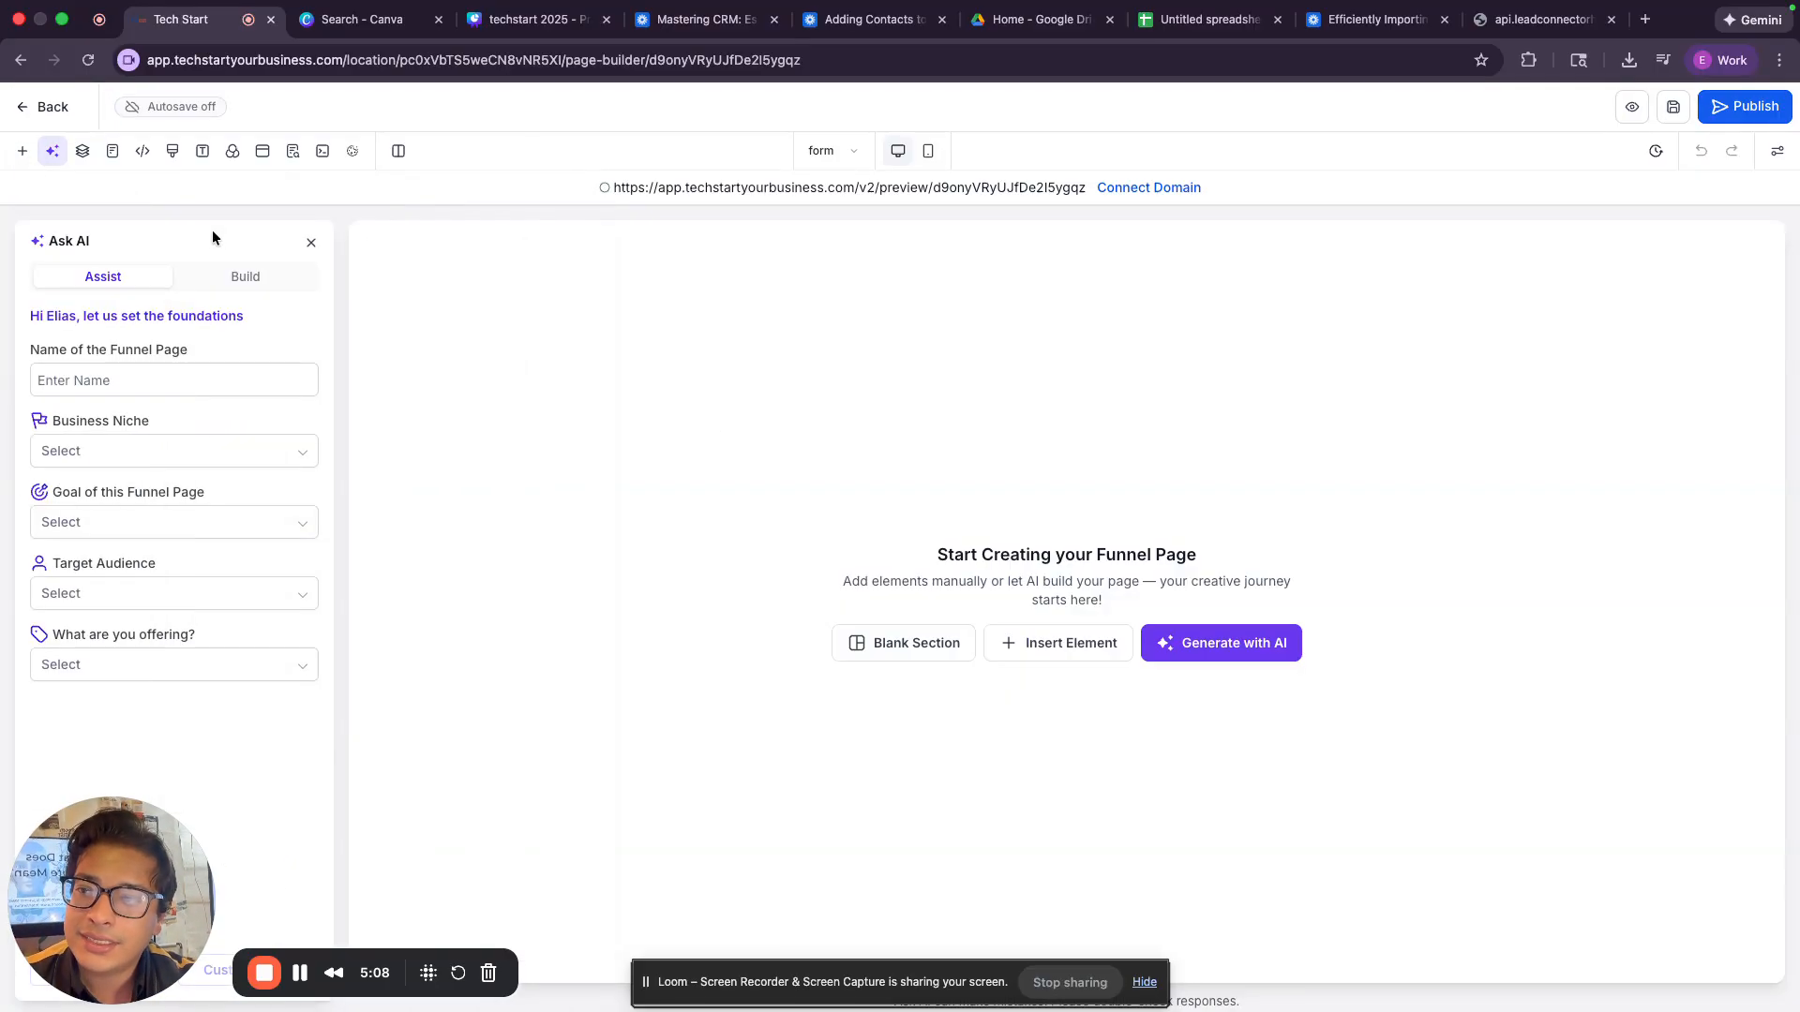
pyautogui.click(23, 150)
pyautogui.click(213, 279)
pyautogui.write('for')
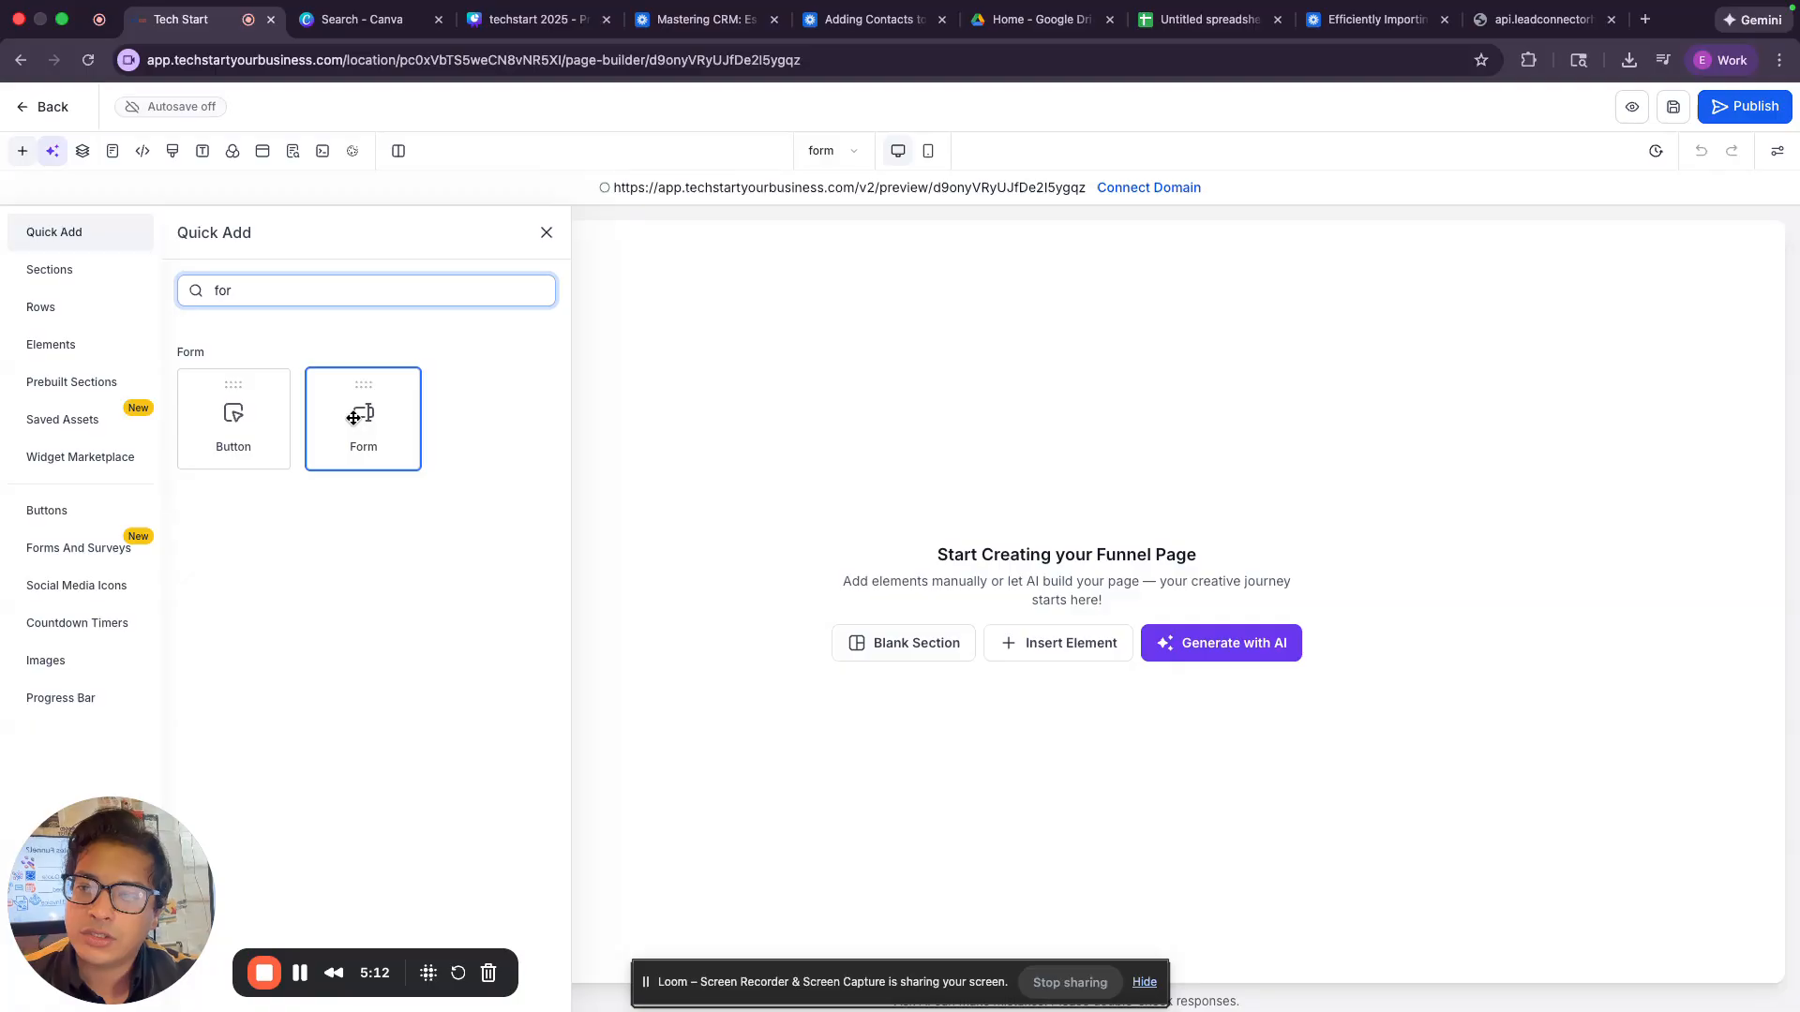
pyautogui.moveTo(363, 417); pyautogui.dragTo(897, 279)
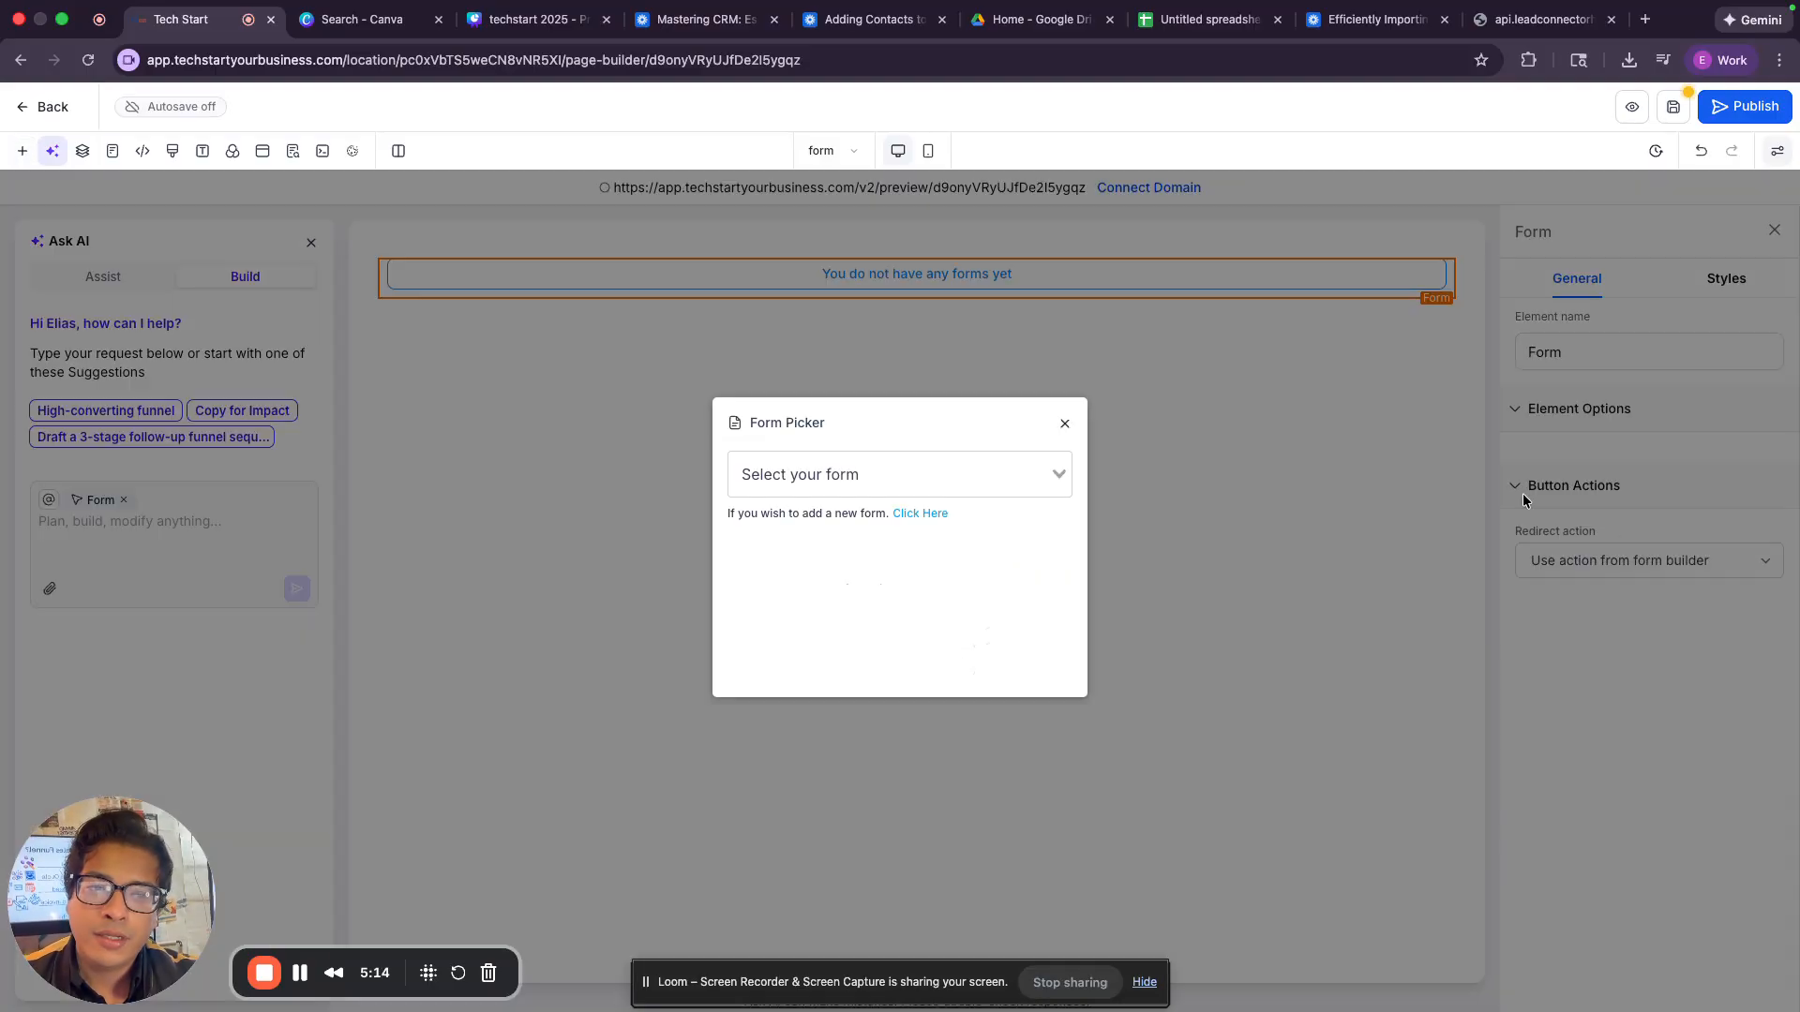
# Assign the Contact Us form to the placed Form element and save the funnel page.
pyautogui.click(1019, 483)
pyautogui.click(989, 513)
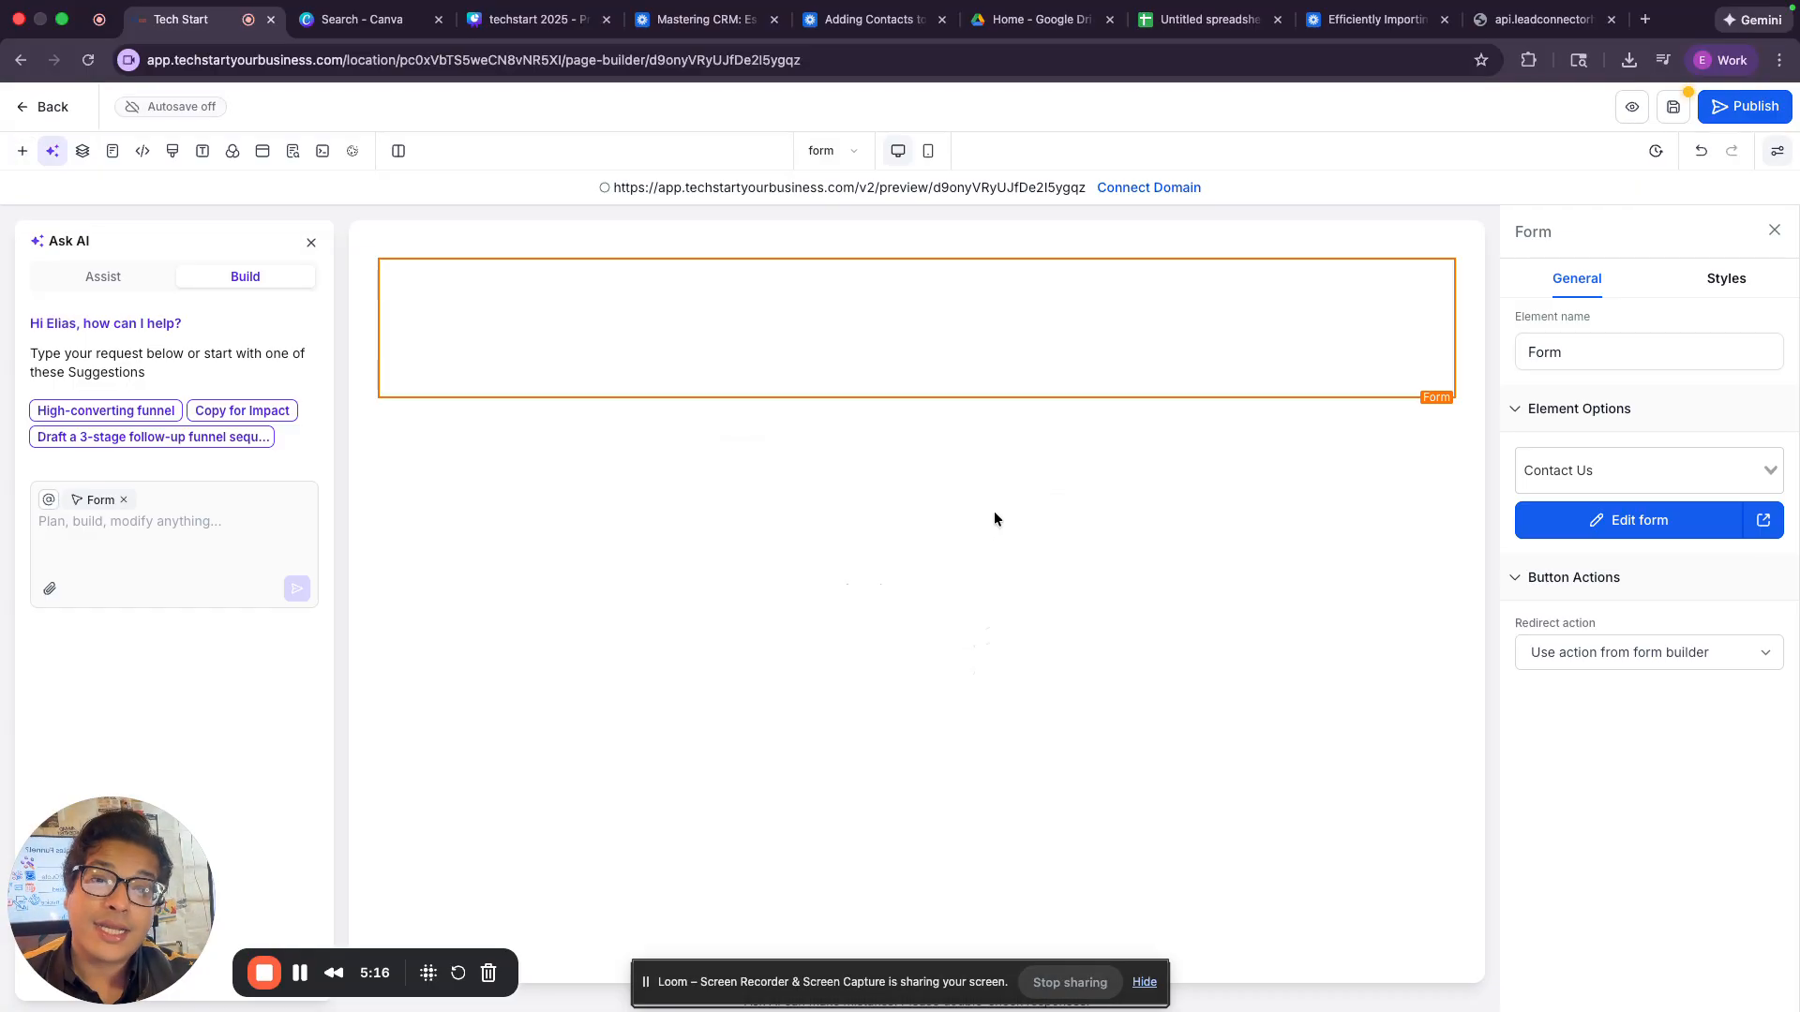
pyautogui.click(1669, 115)
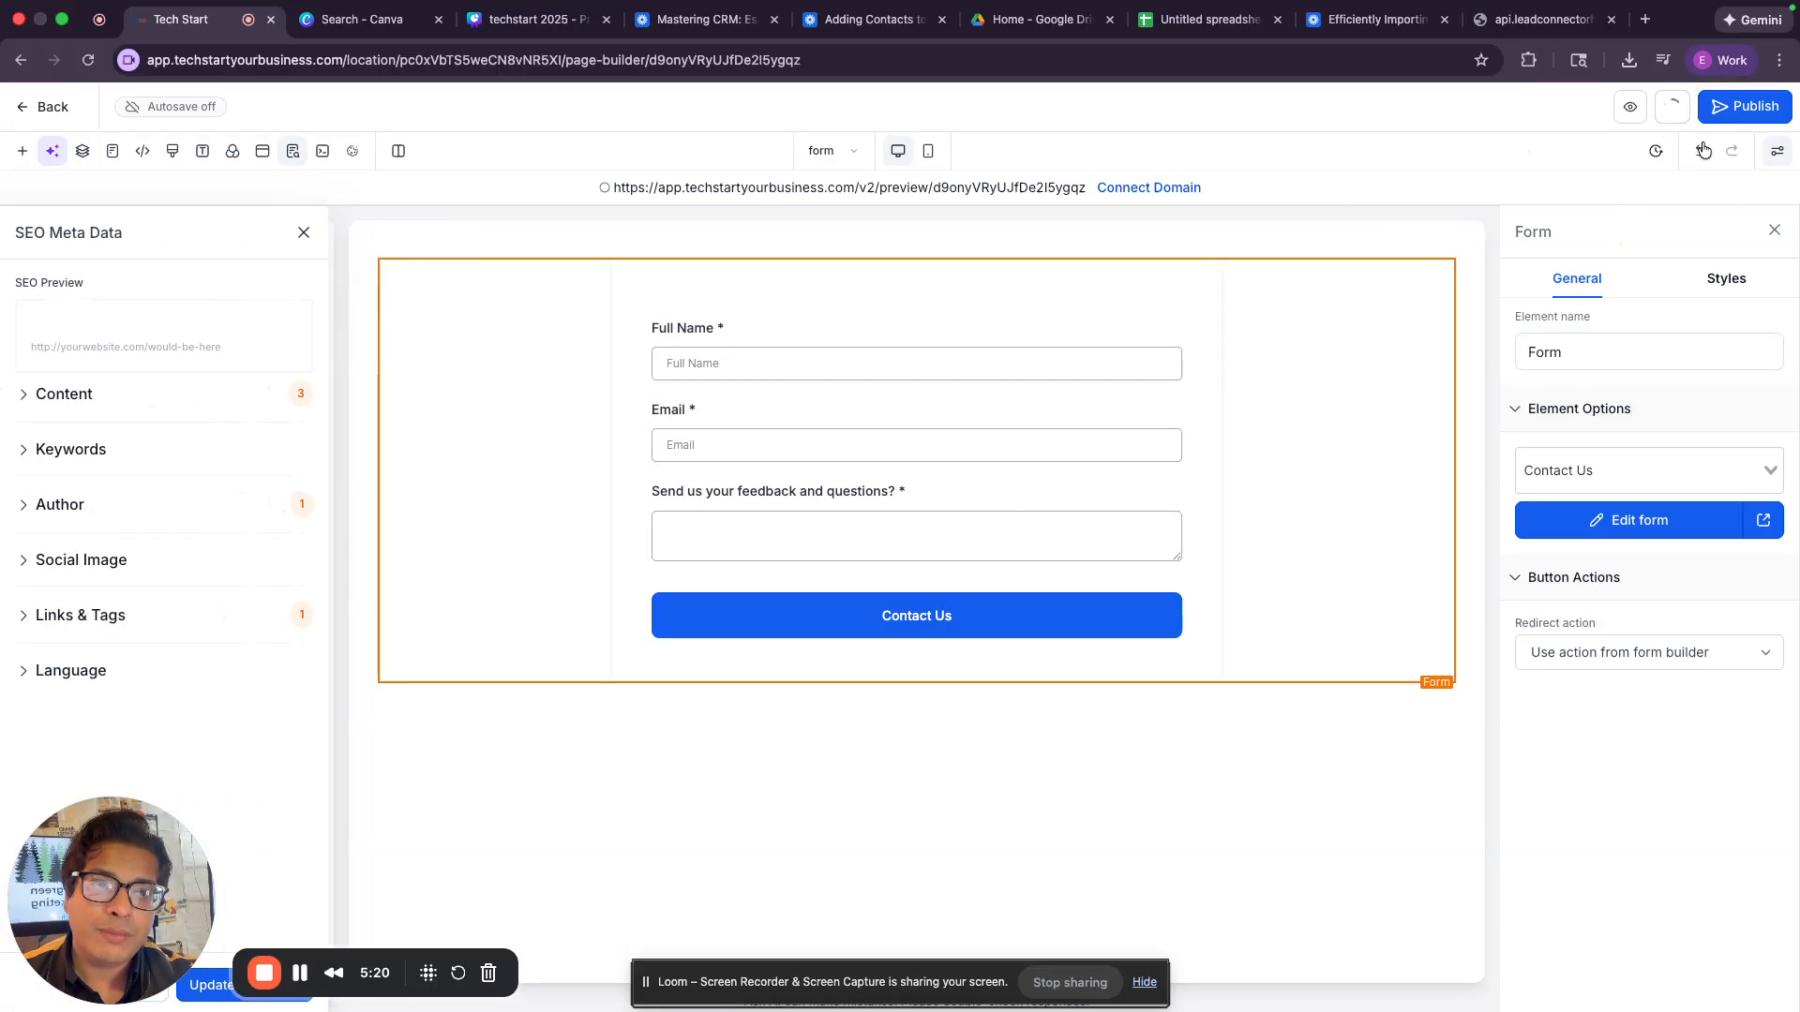